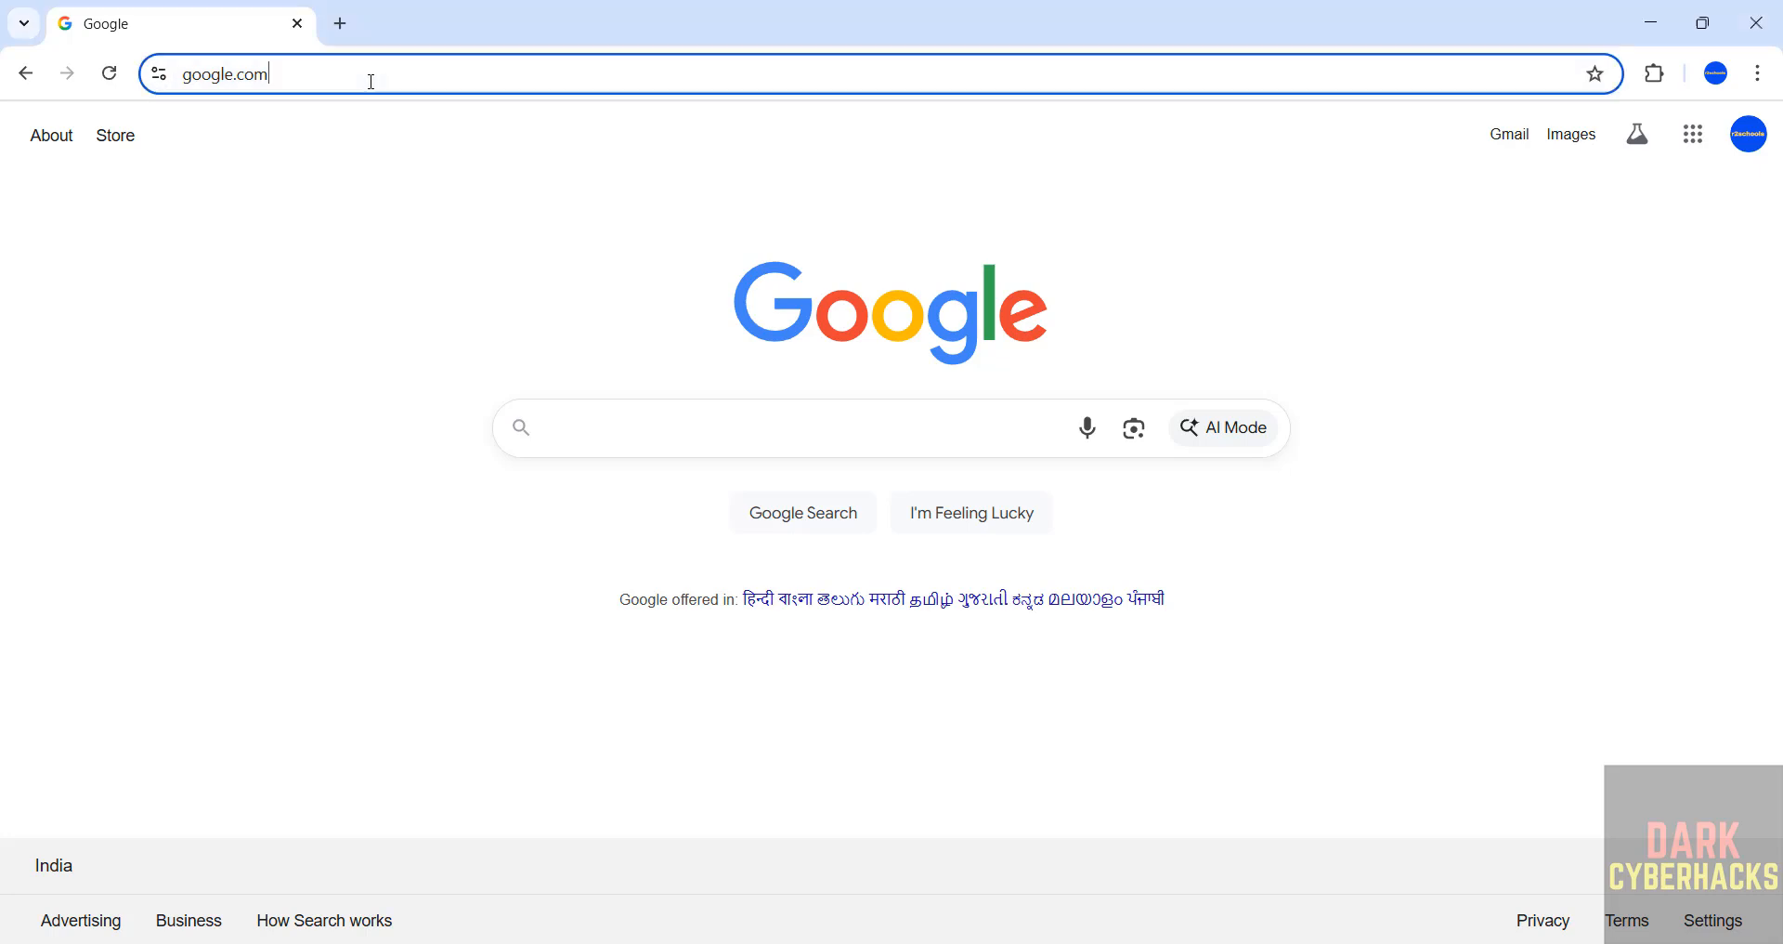
# - Go to kali.org and open the Installer Images section of the Get Kali page
pyautogui.write('kal')
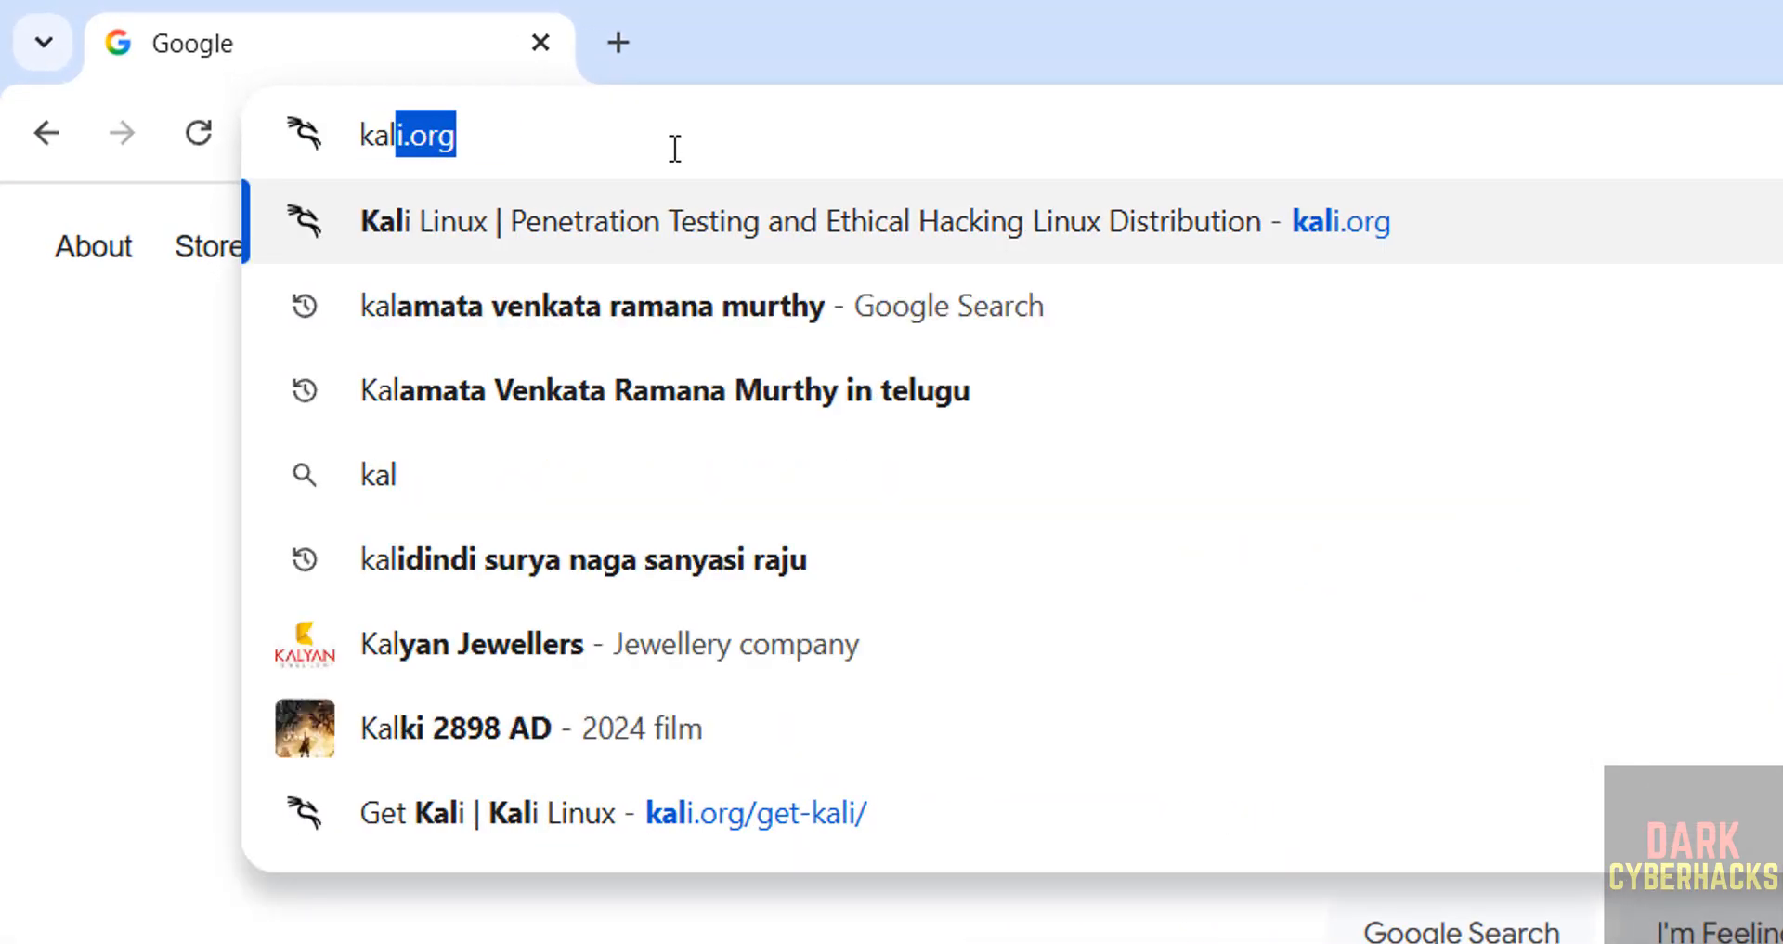
pyautogui.write('i.org')
pyautogui.press('Return')
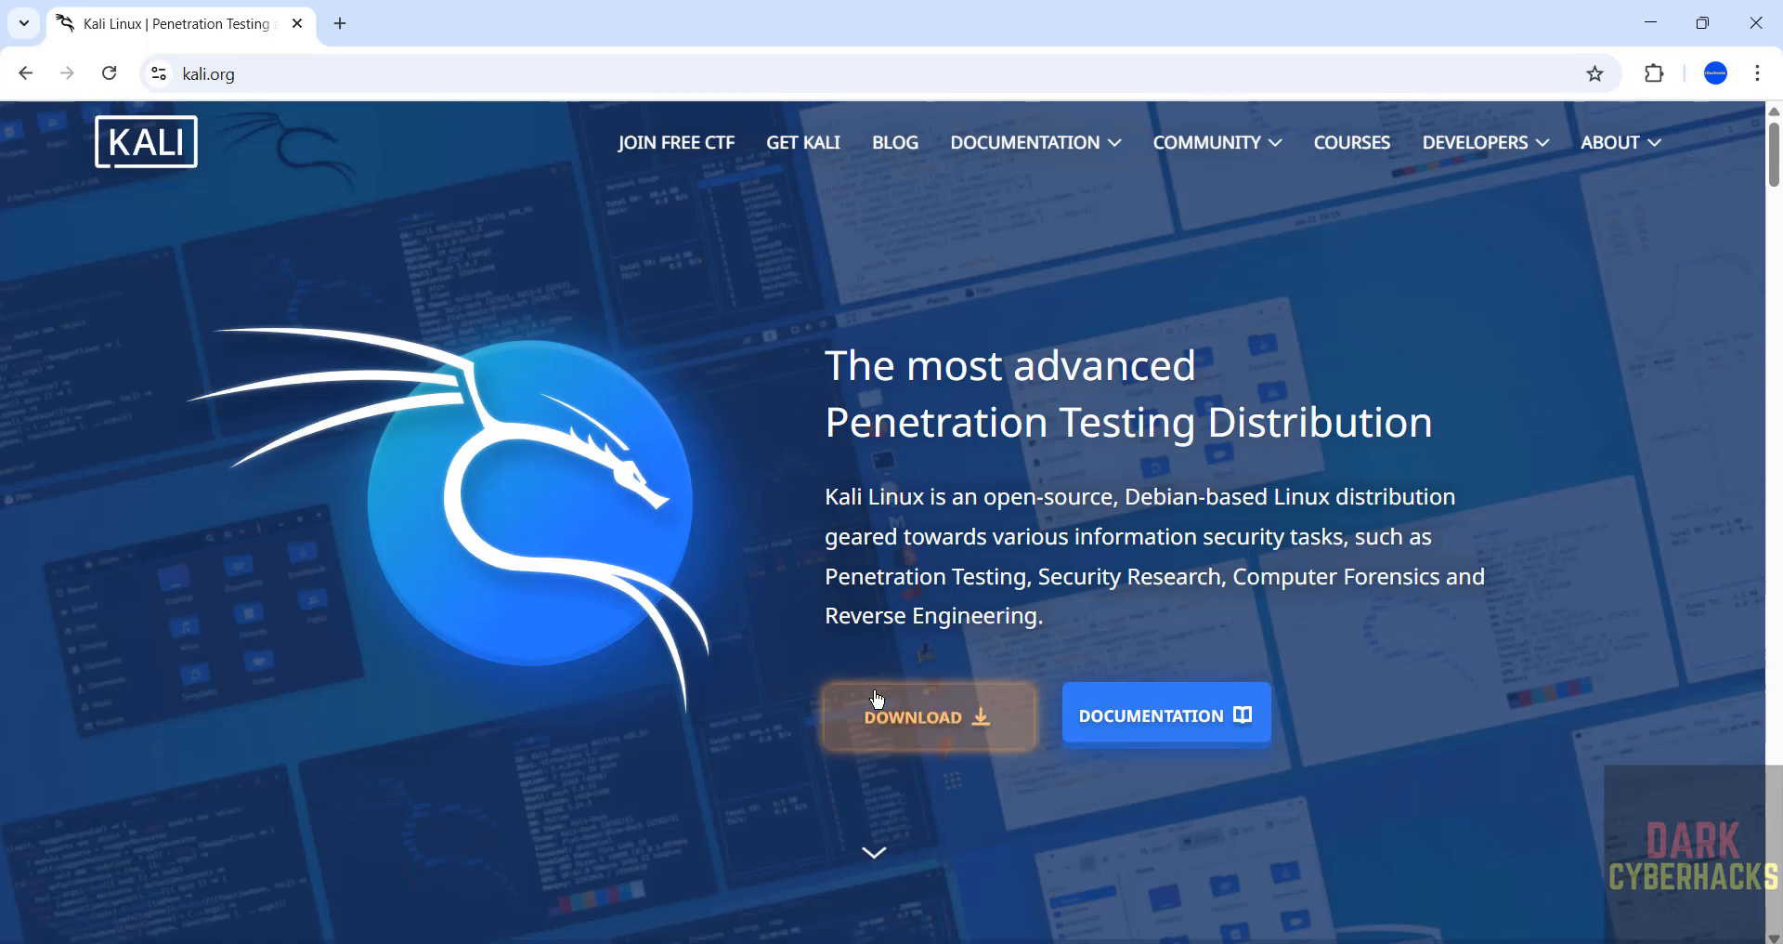
pyautogui.click(806, 145)
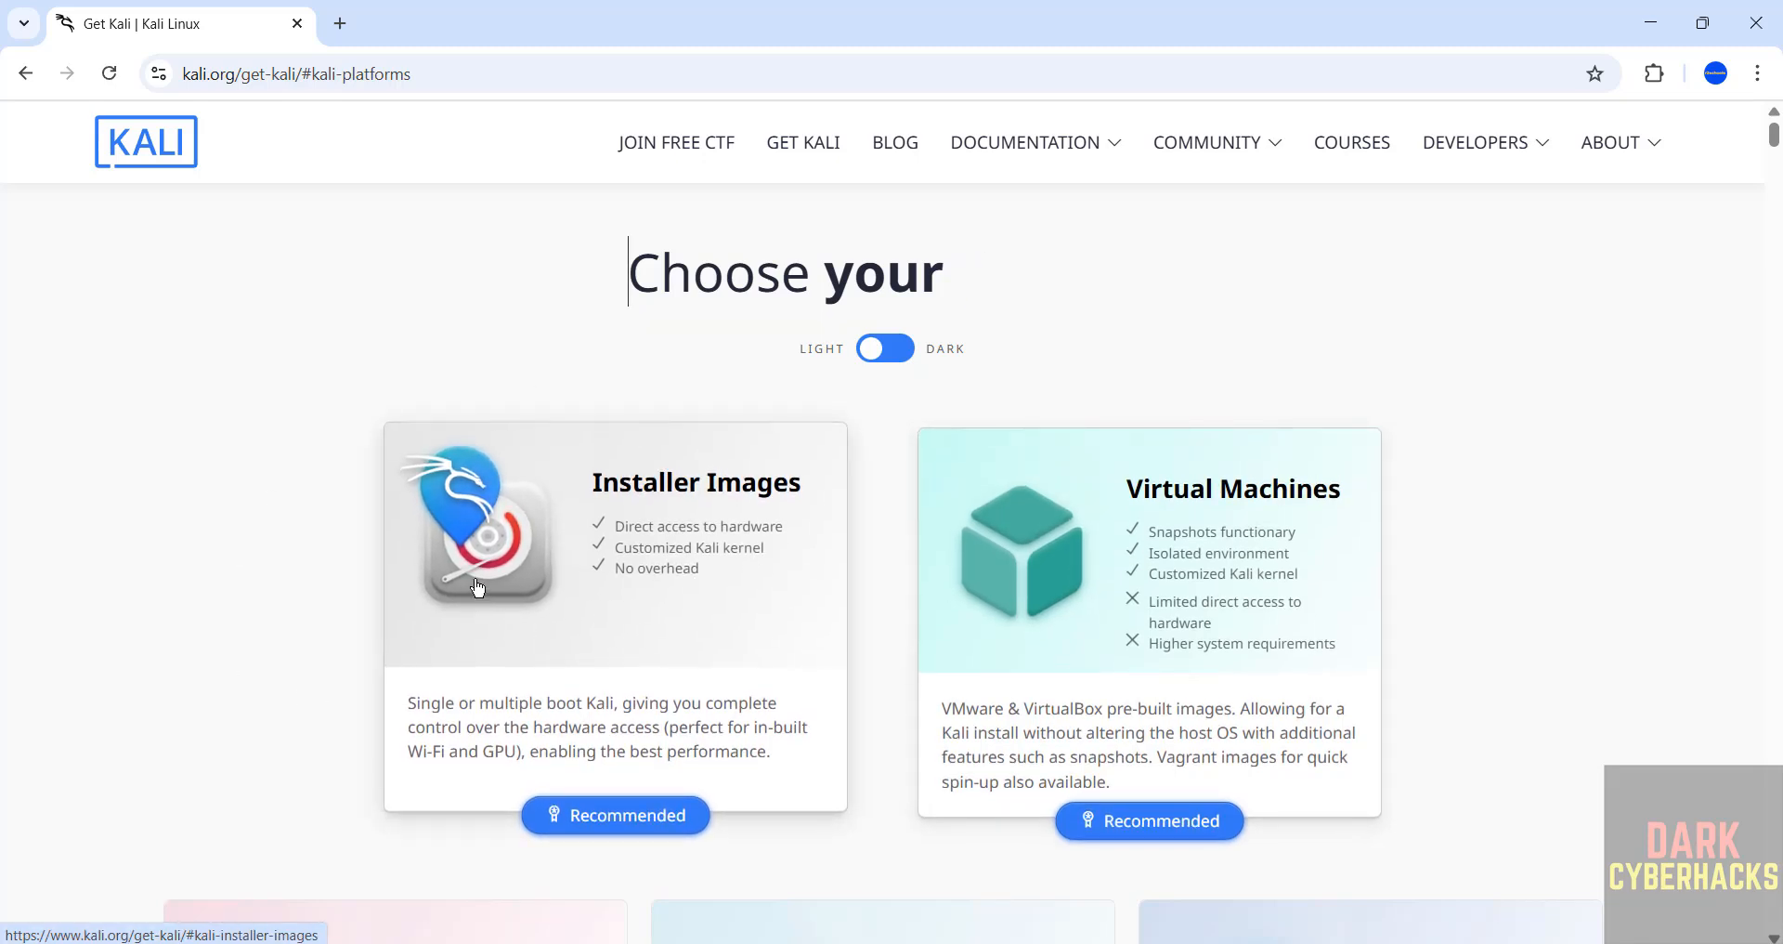
pyautogui.click(603, 602)
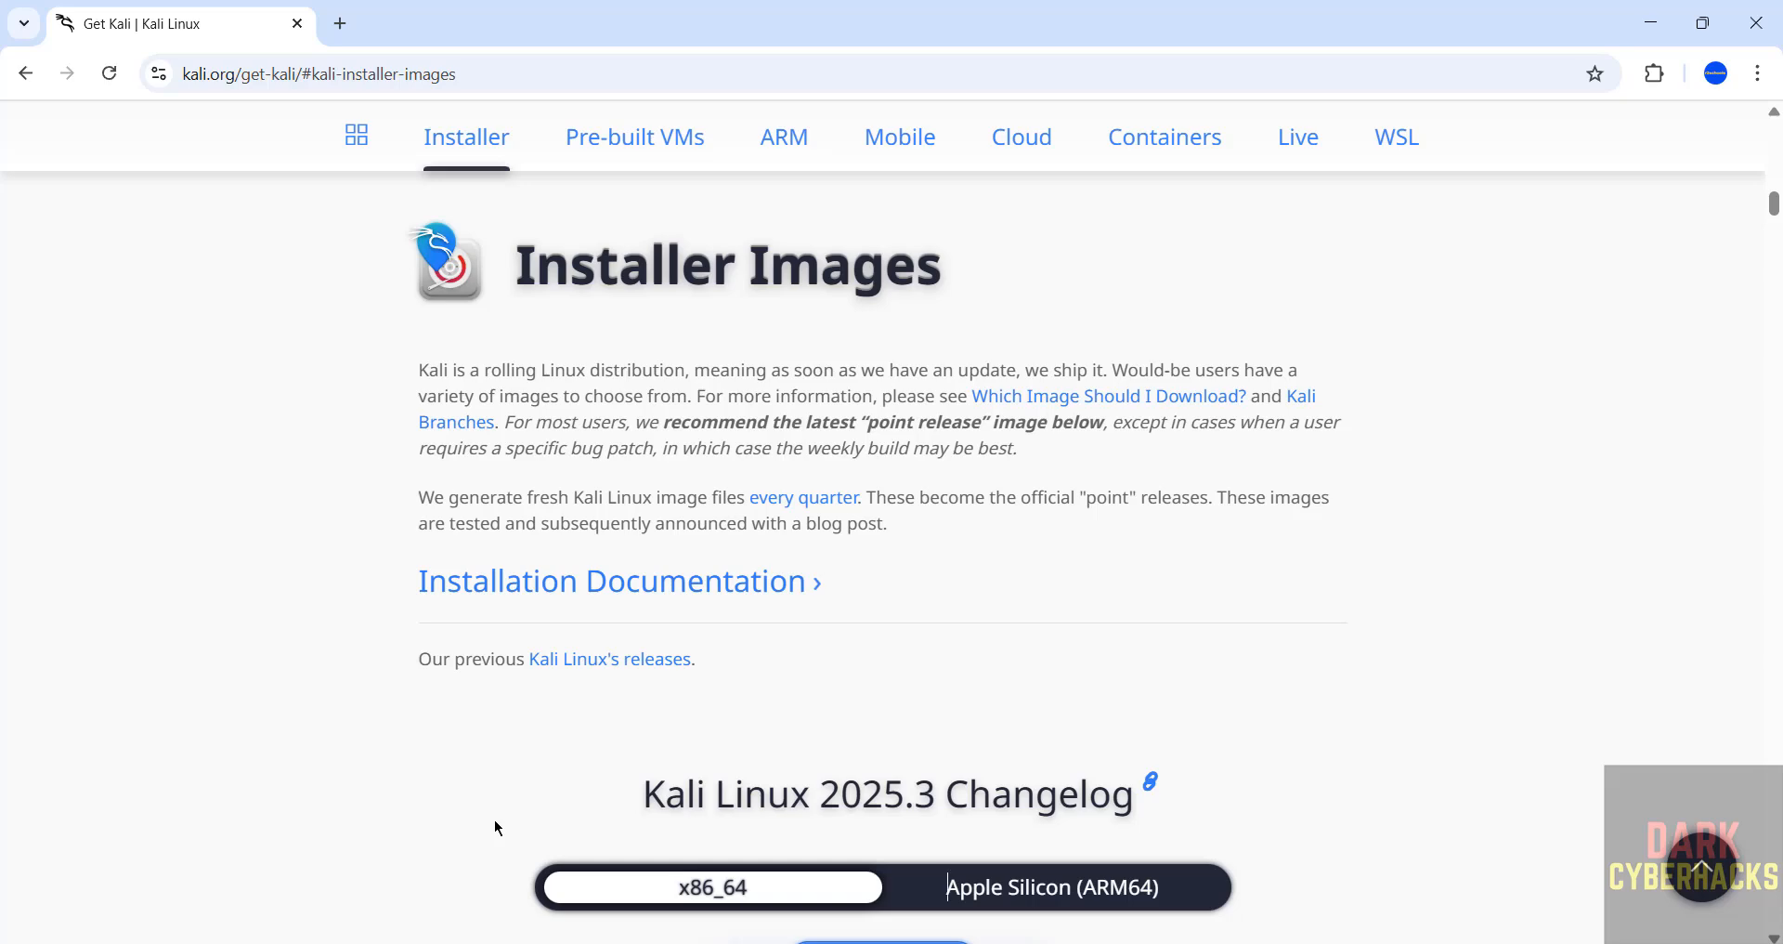
# - Start downloading the recommended Kali Purple installer ISO, kali-linux-2025.3-installer-purple-amd64.iso
pyautogui.scroll(-4, 497, 827)
pyautogui.scroll(-4, 497, 827)
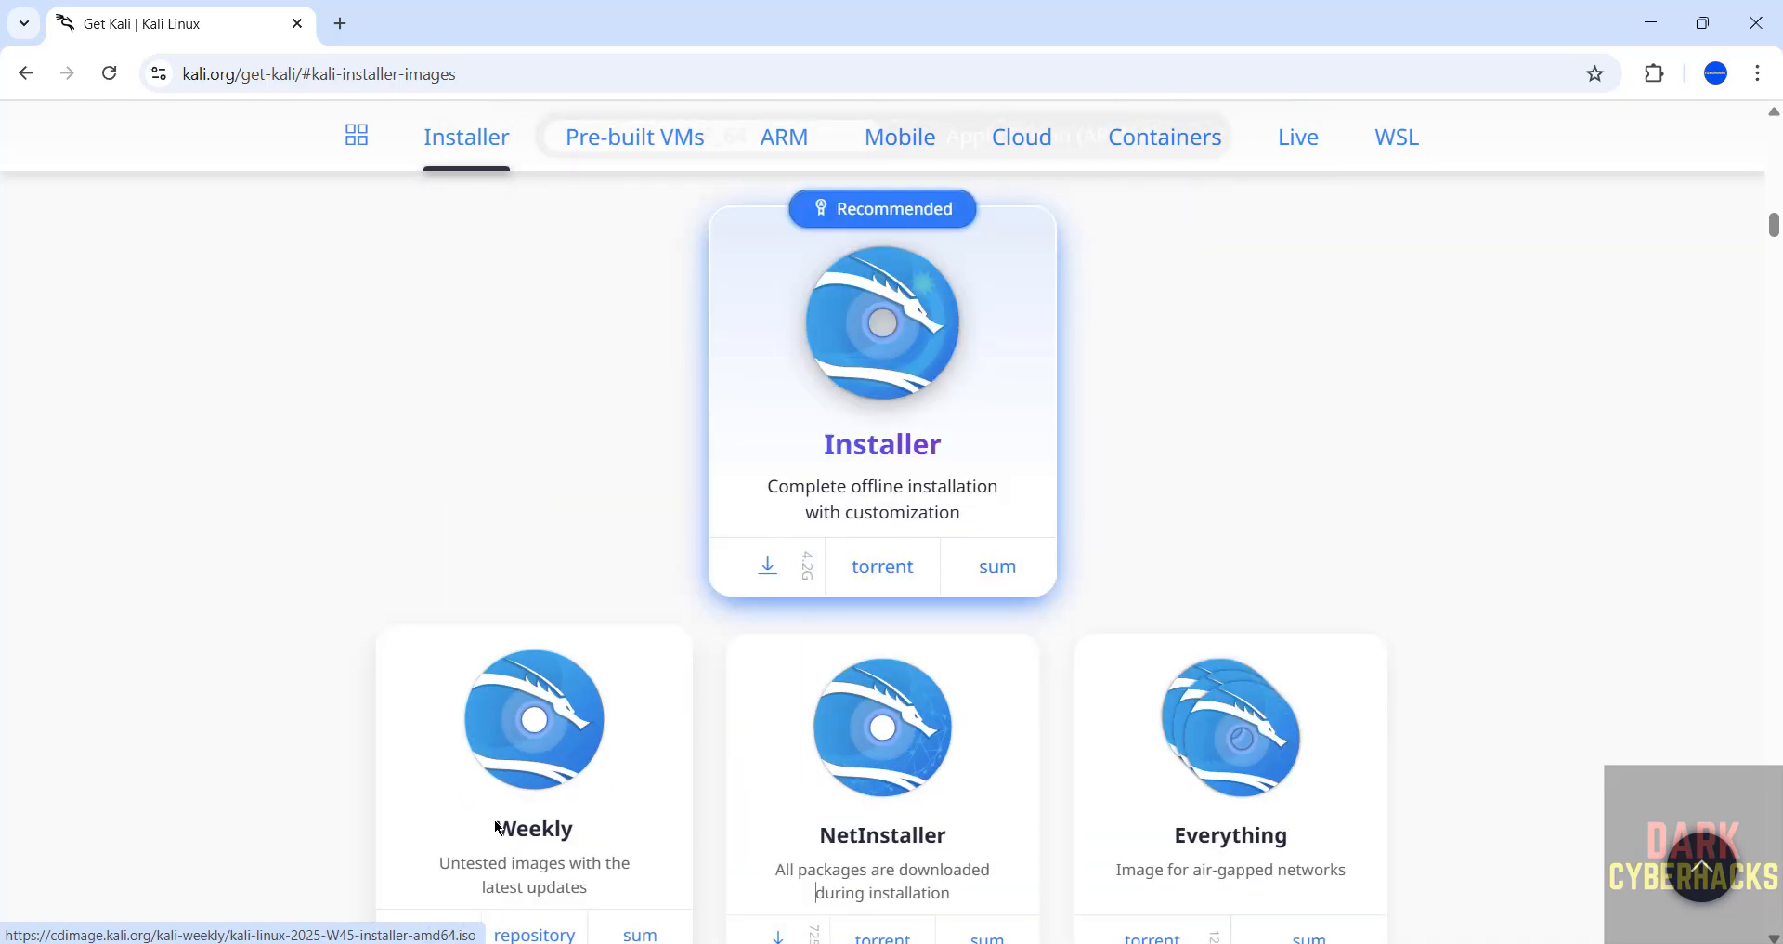
pyautogui.scroll(-10, 1755, 271)
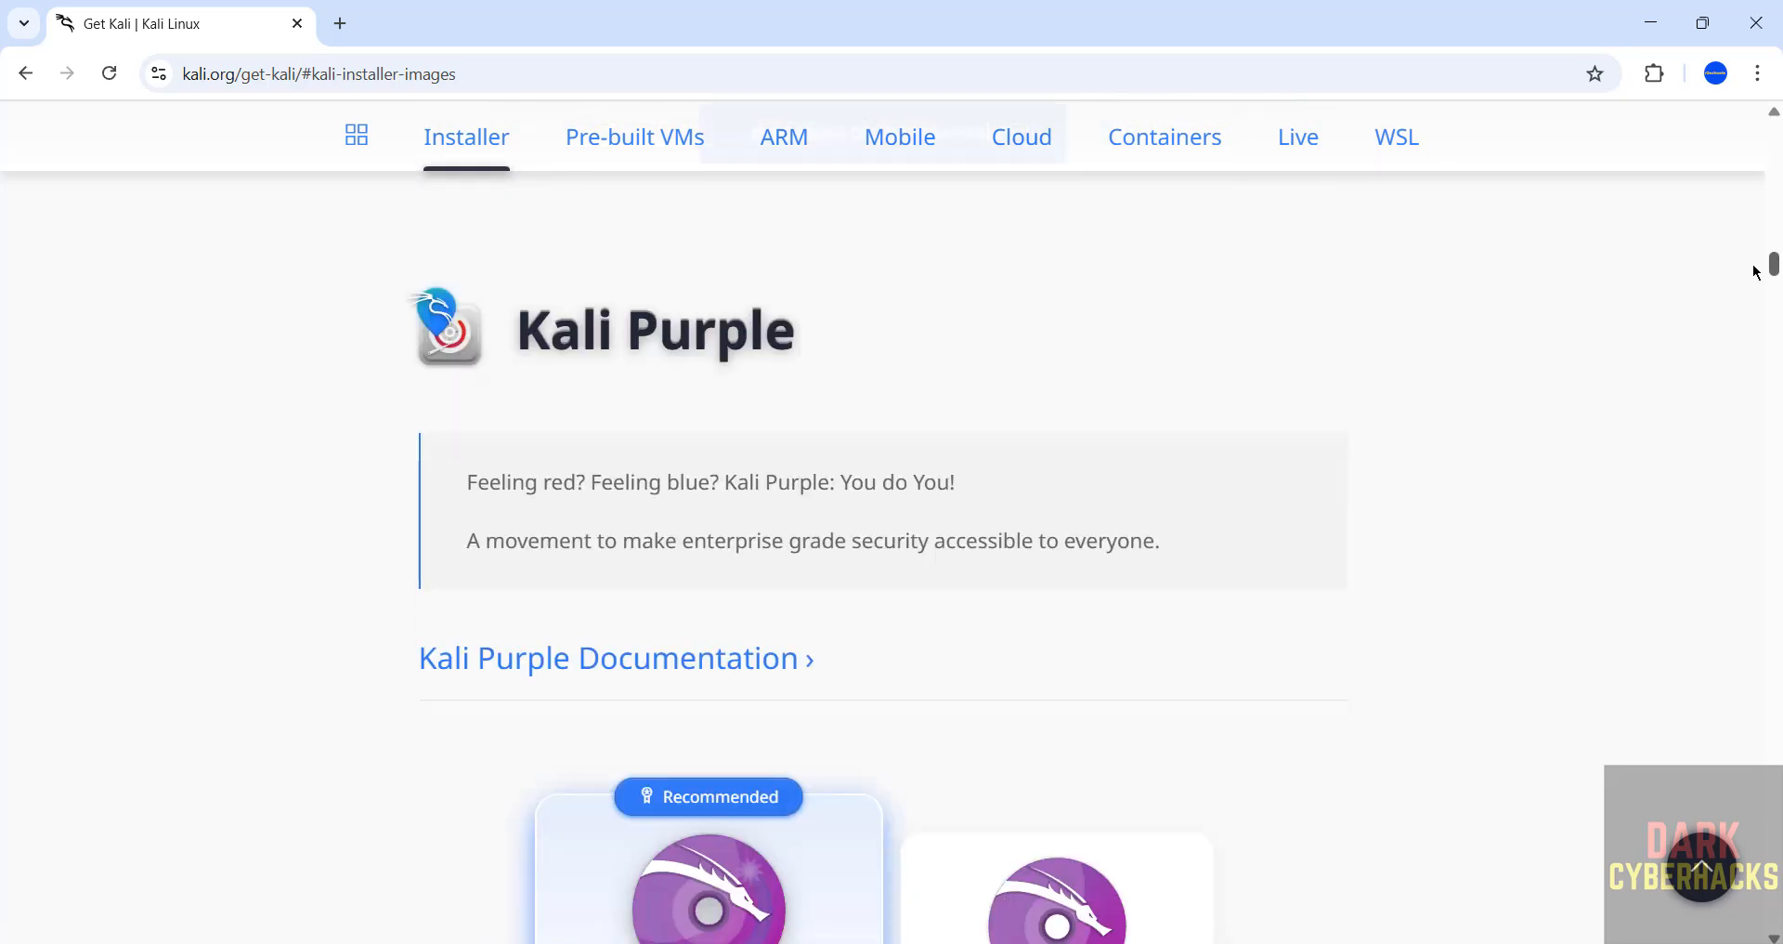
pyautogui.scroll(-4, 1755, 271)
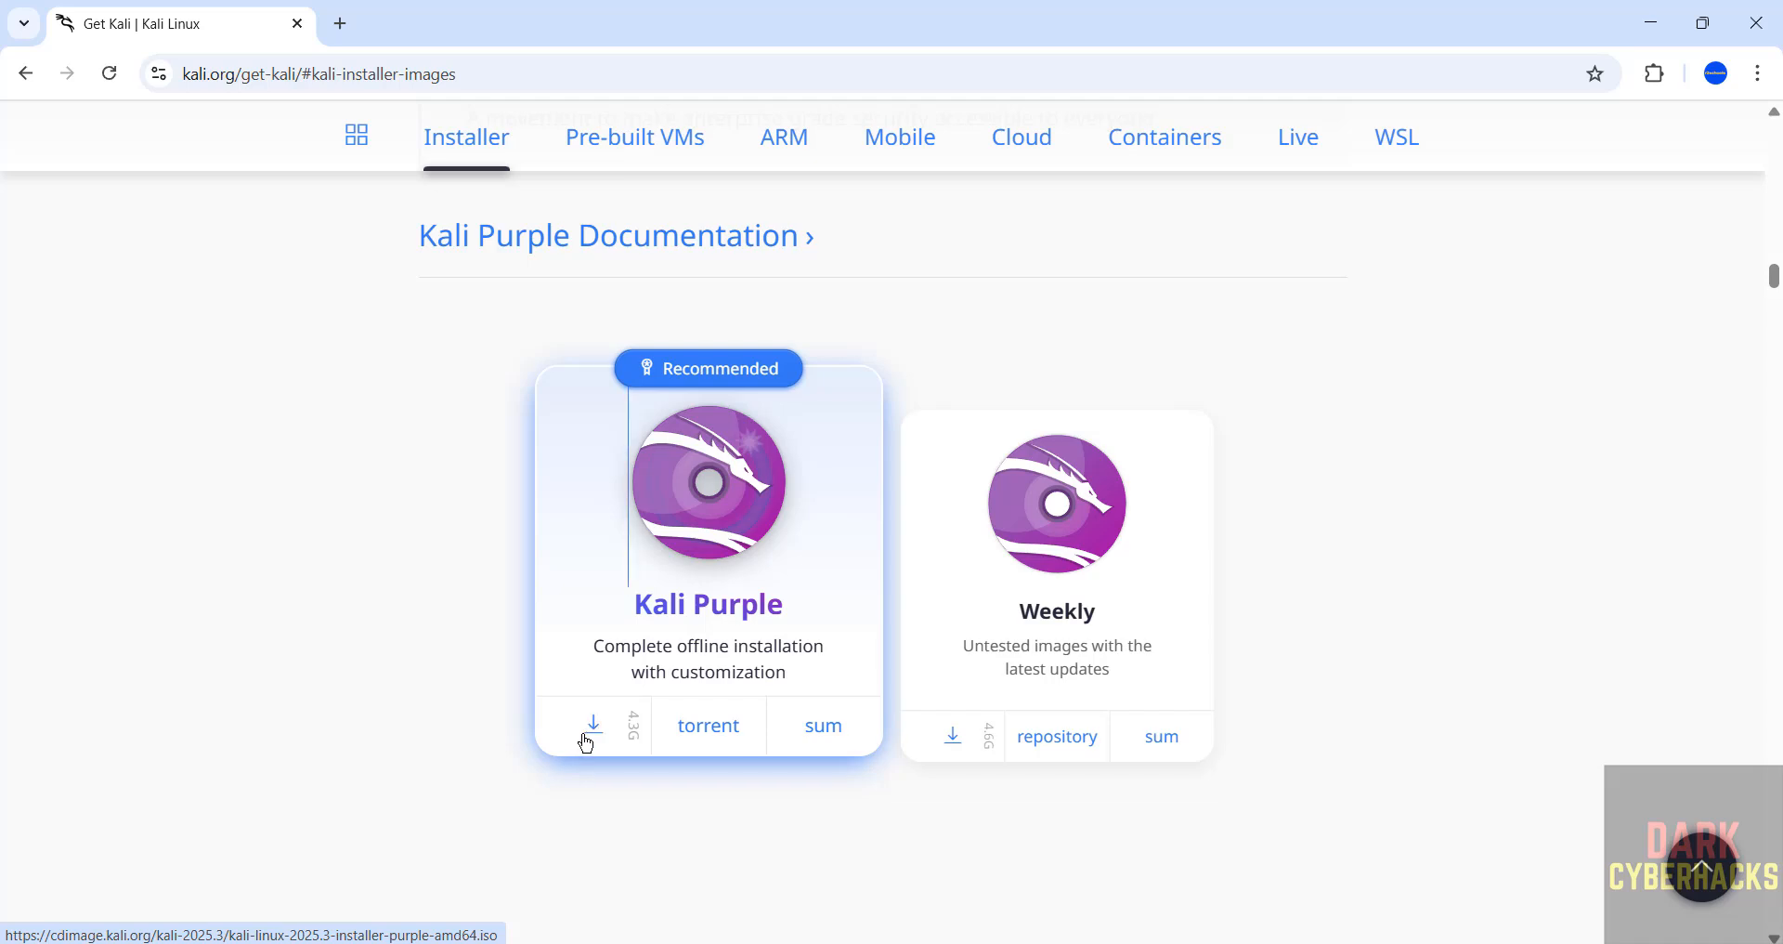
pyautogui.click(594, 731)
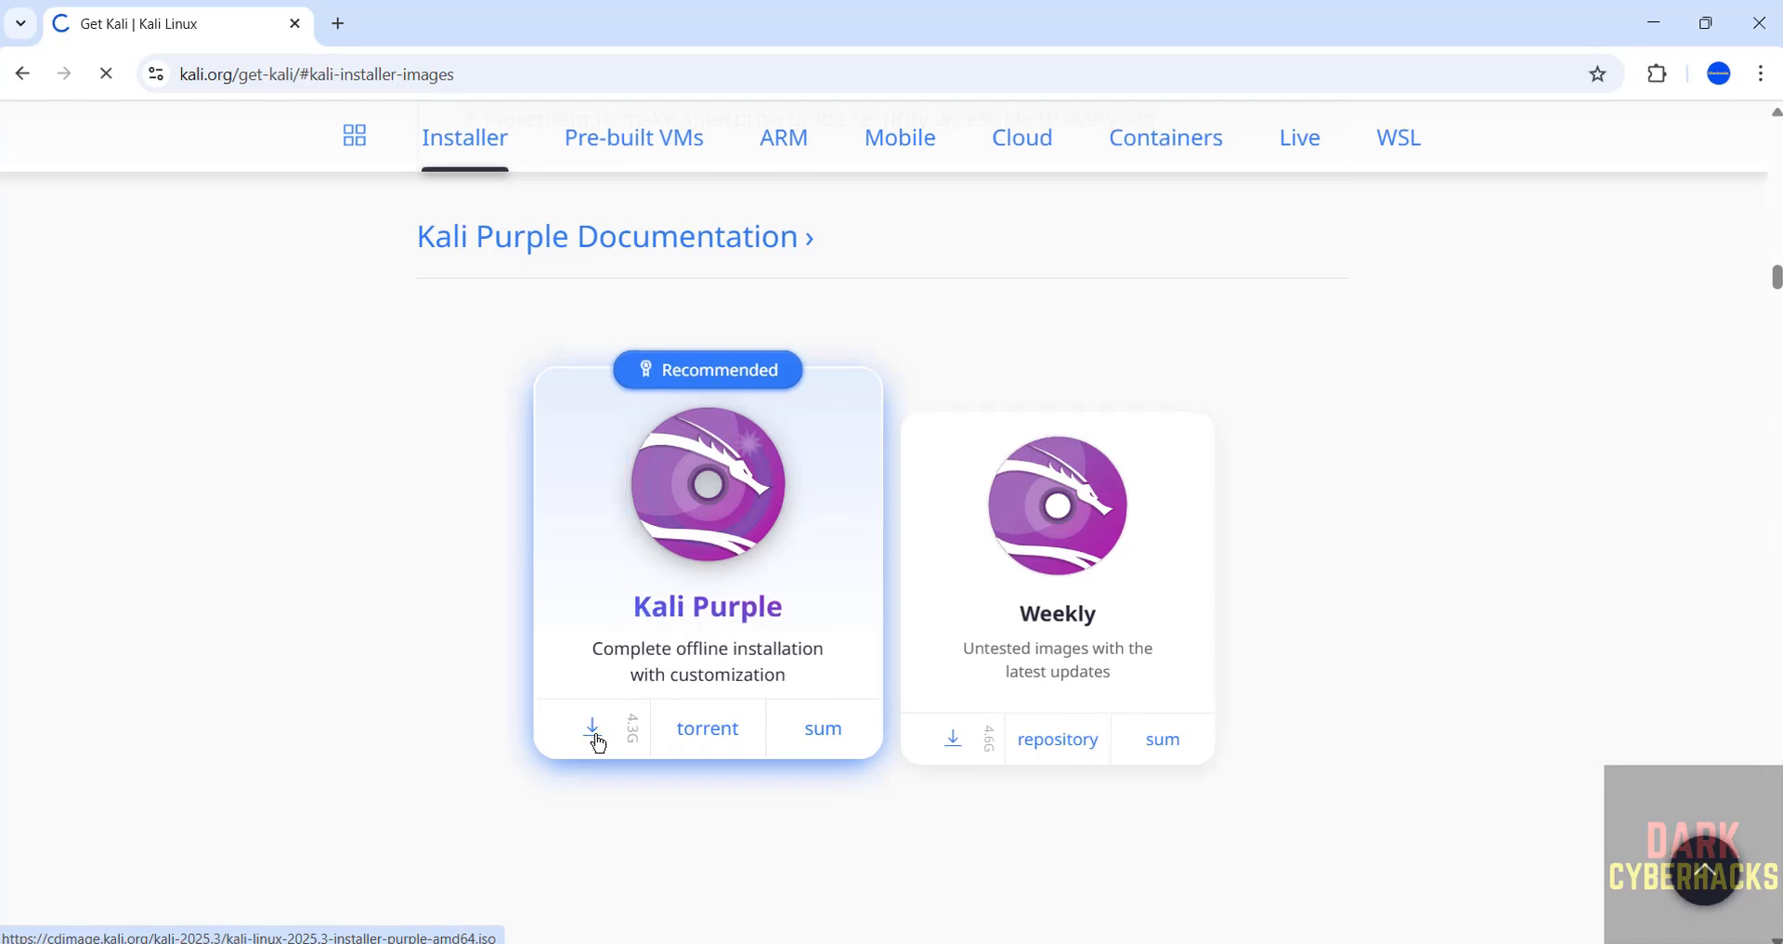
# - Open the download history and cancel the running Kali Purple ISO download
pyautogui.hotkey('ctrl', 'j')
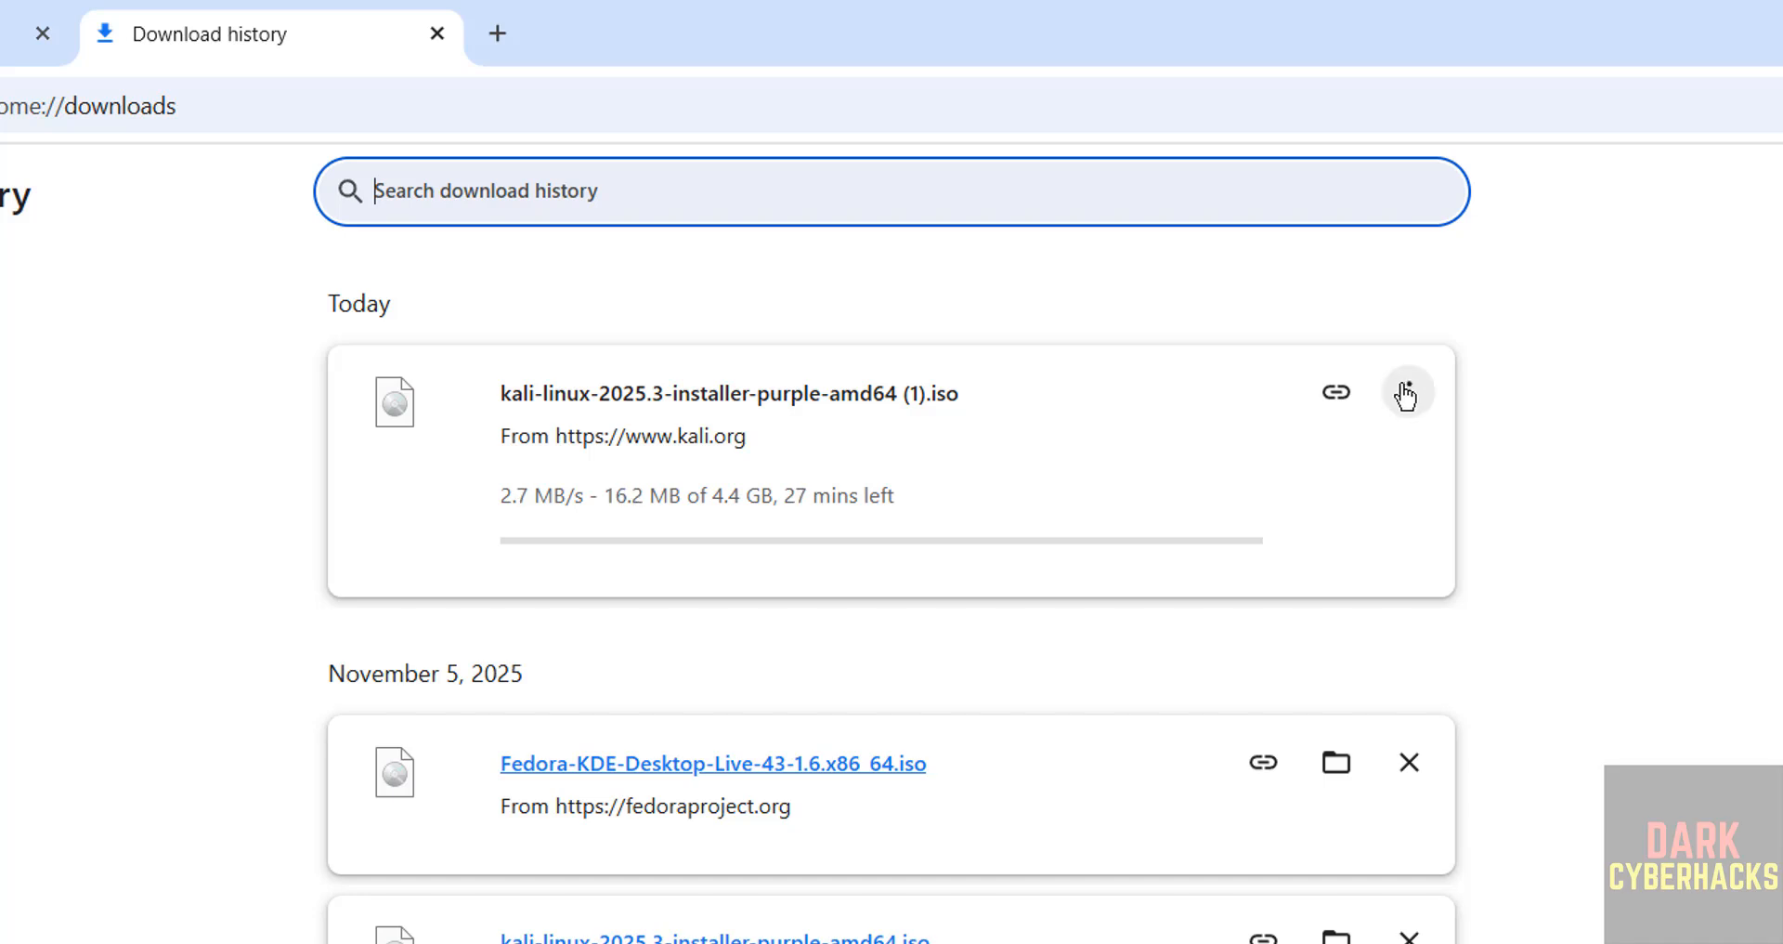
pyautogui.click(1407, 394)
pyautogui.click(1298, 468)
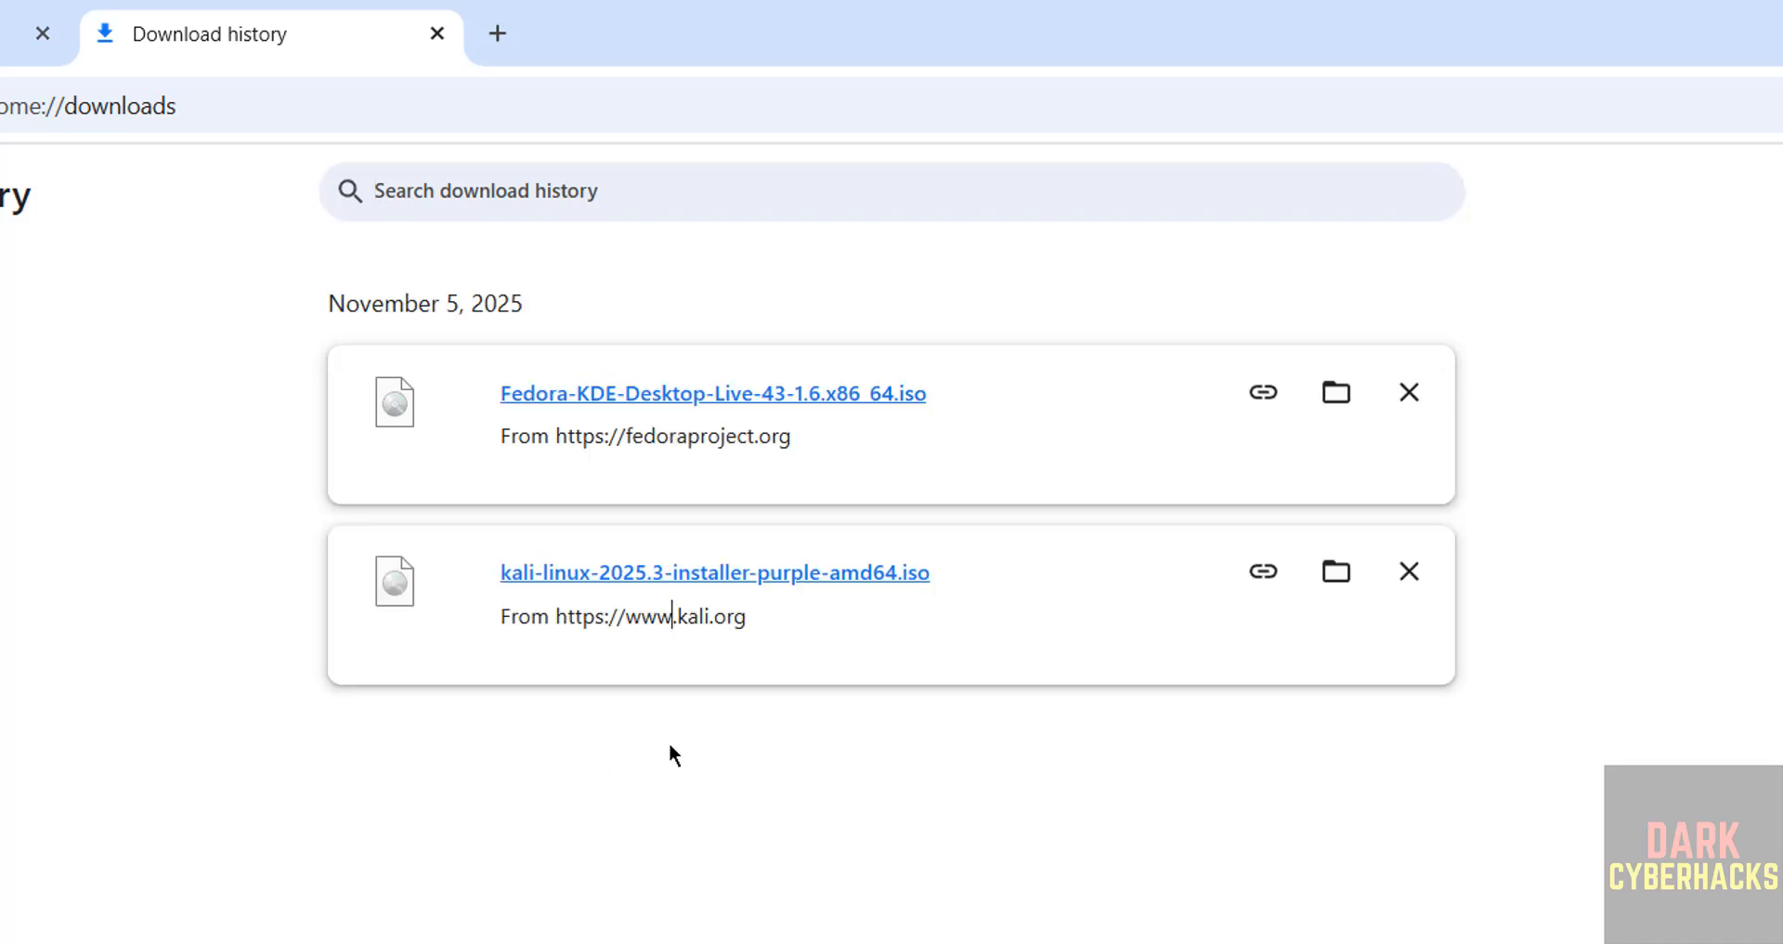
# - Search the computer for vmware and launch VMware Workstation Pro
pyautogui.click(725, 750)
pyautogui.press('super')
pyautogui.write('vmware')
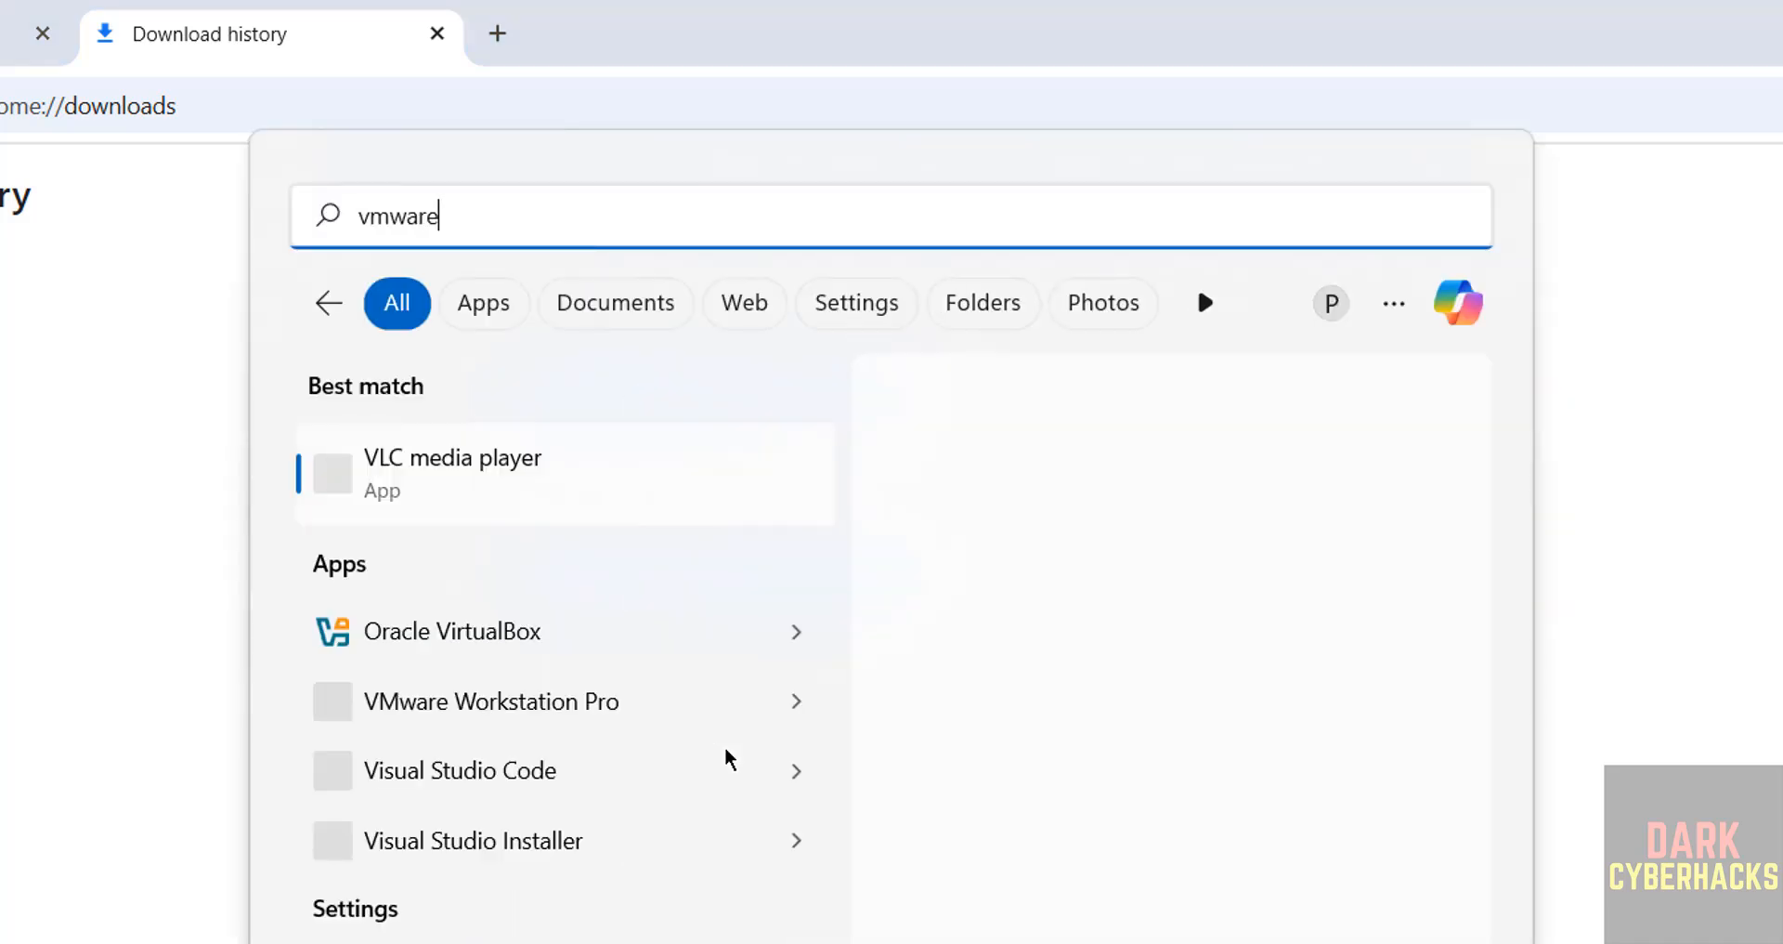
pyautogui.click(549, 500)
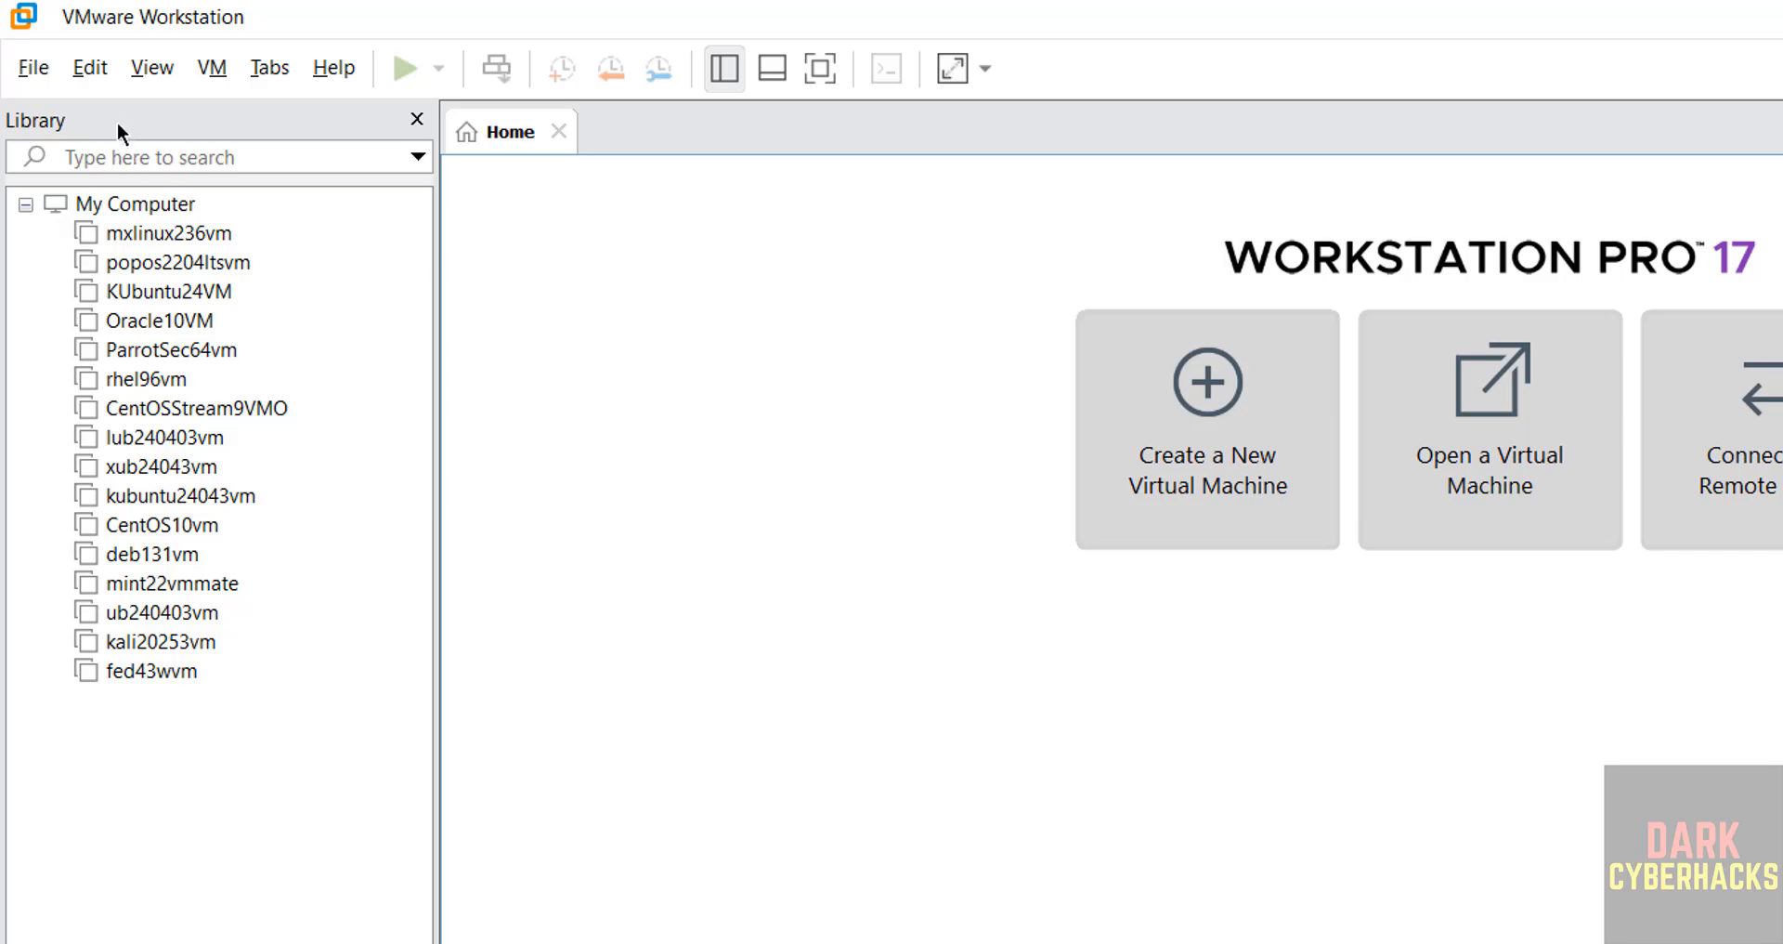
# - Start creating a new virtual machine with the Typical (recommended) configuration
pyautogui.click(33, 69)
pyautogui.click(70, 109)
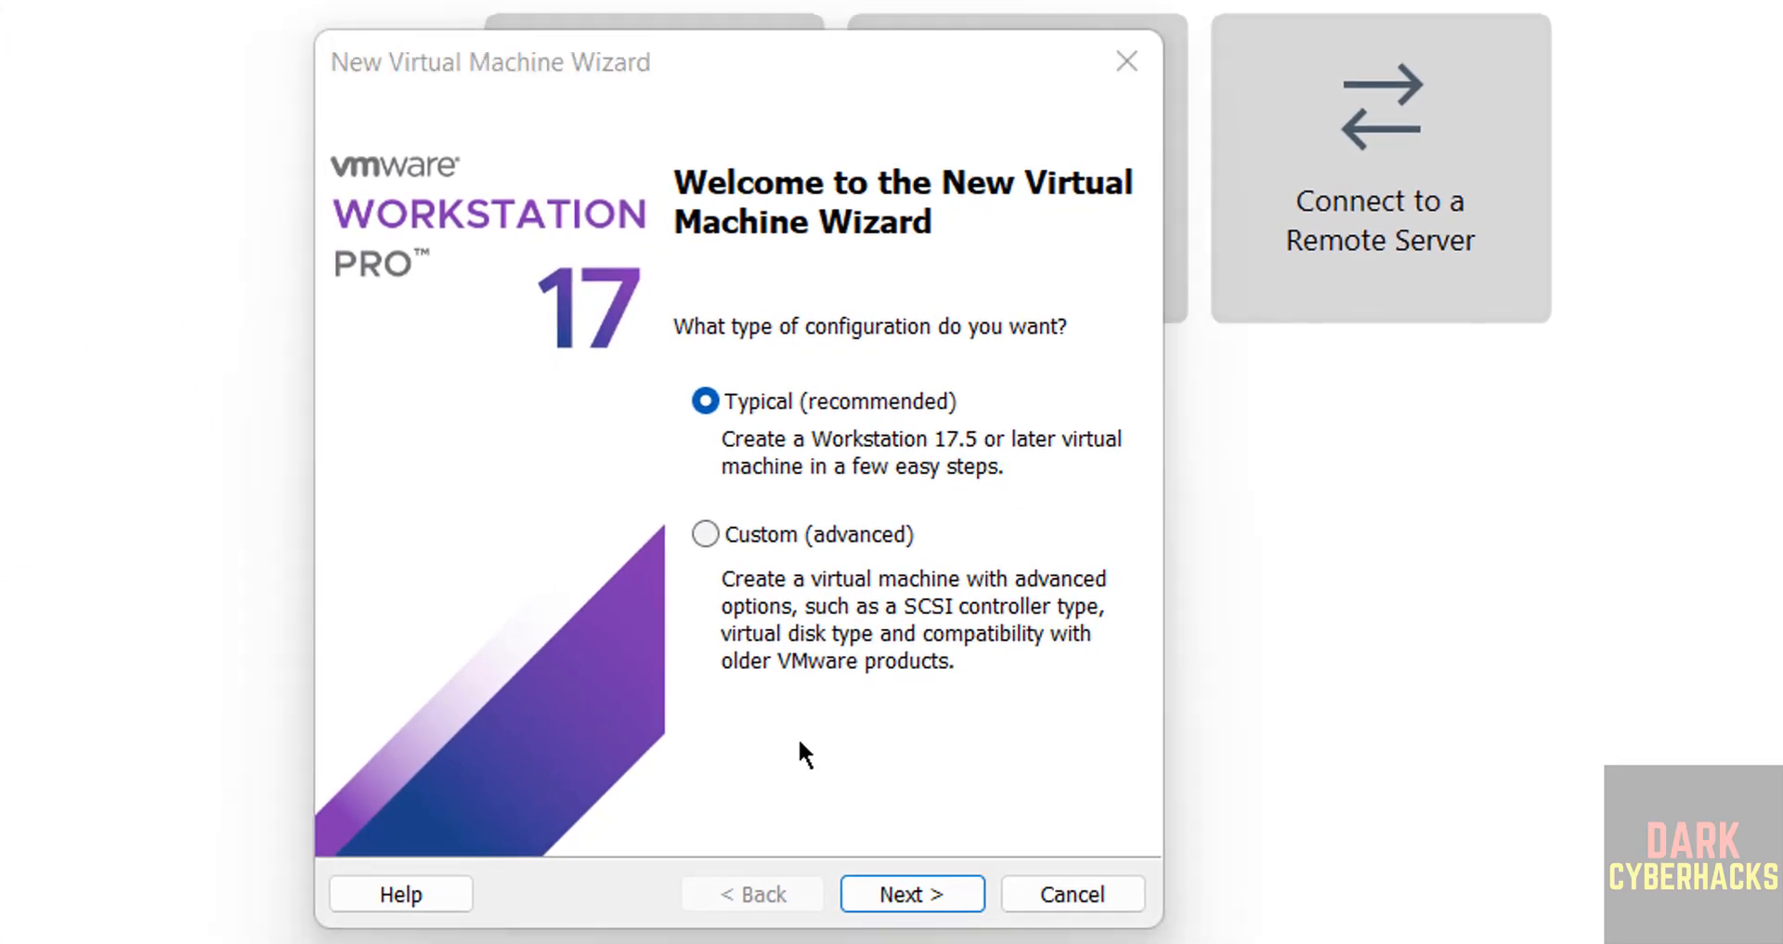
pyautogui.click(878, 879)
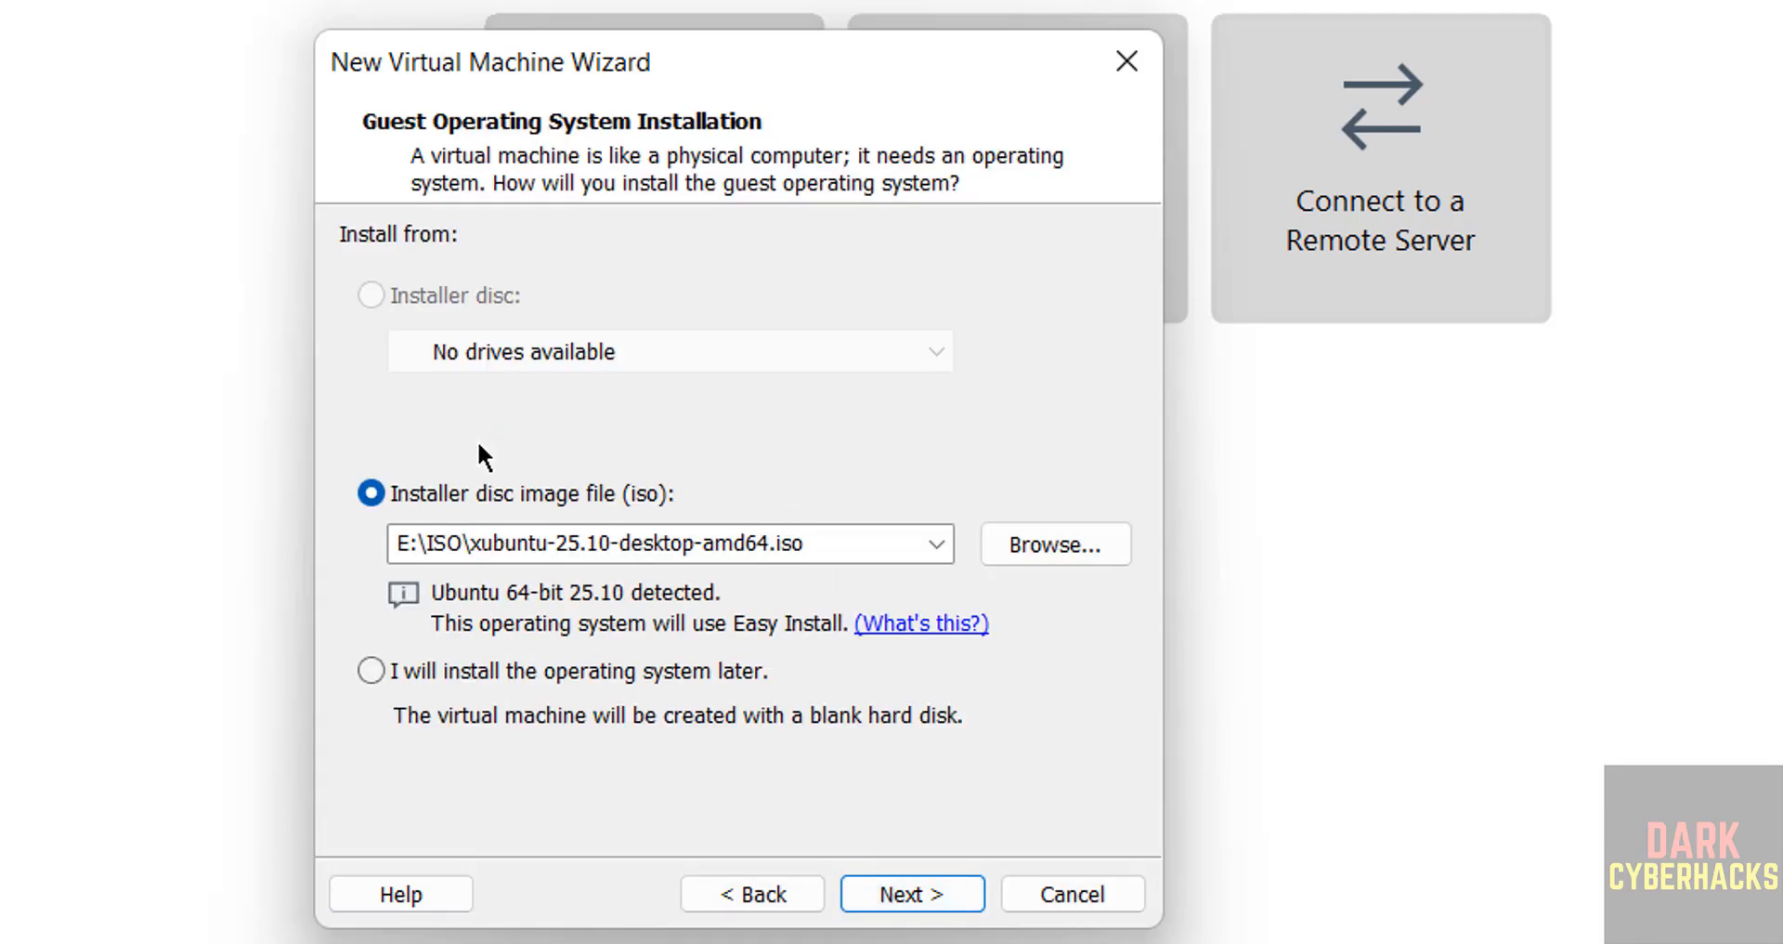
# - Use kali-linux-2025.3-installer-purple-amd64.iso from the Downloads folder as the installer disc image
pyautogui.click(1043, 556)
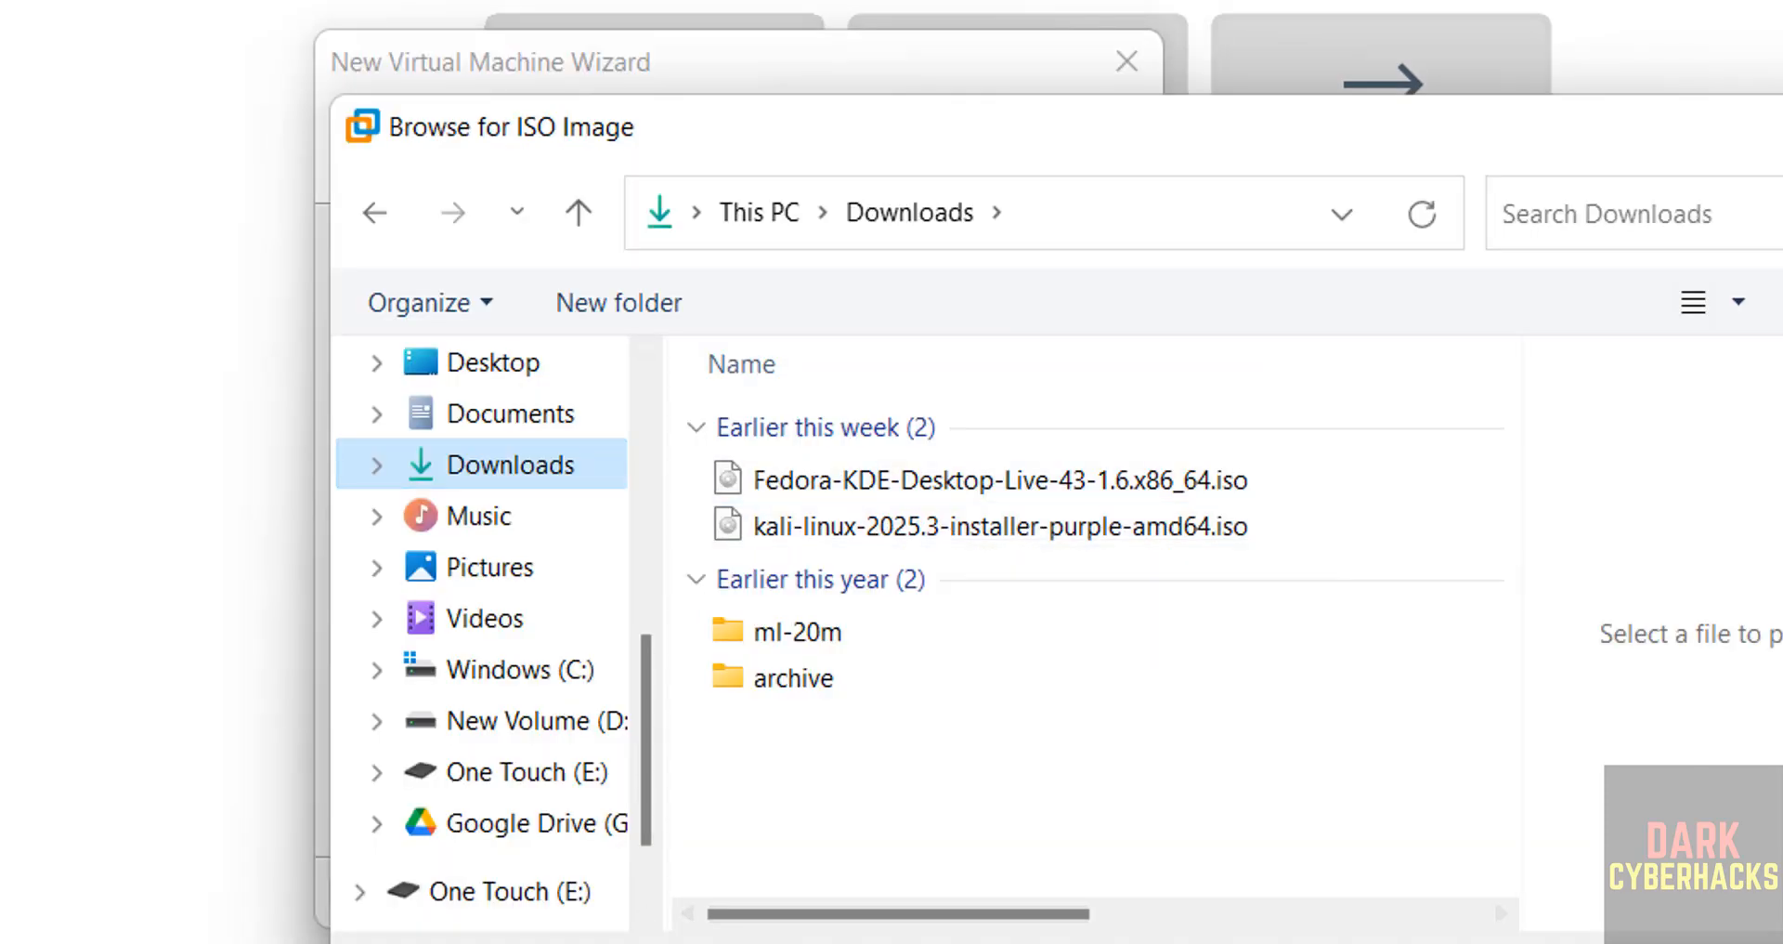
pyautogui.click(931, 524)
pyautogui.click(1611, 941)
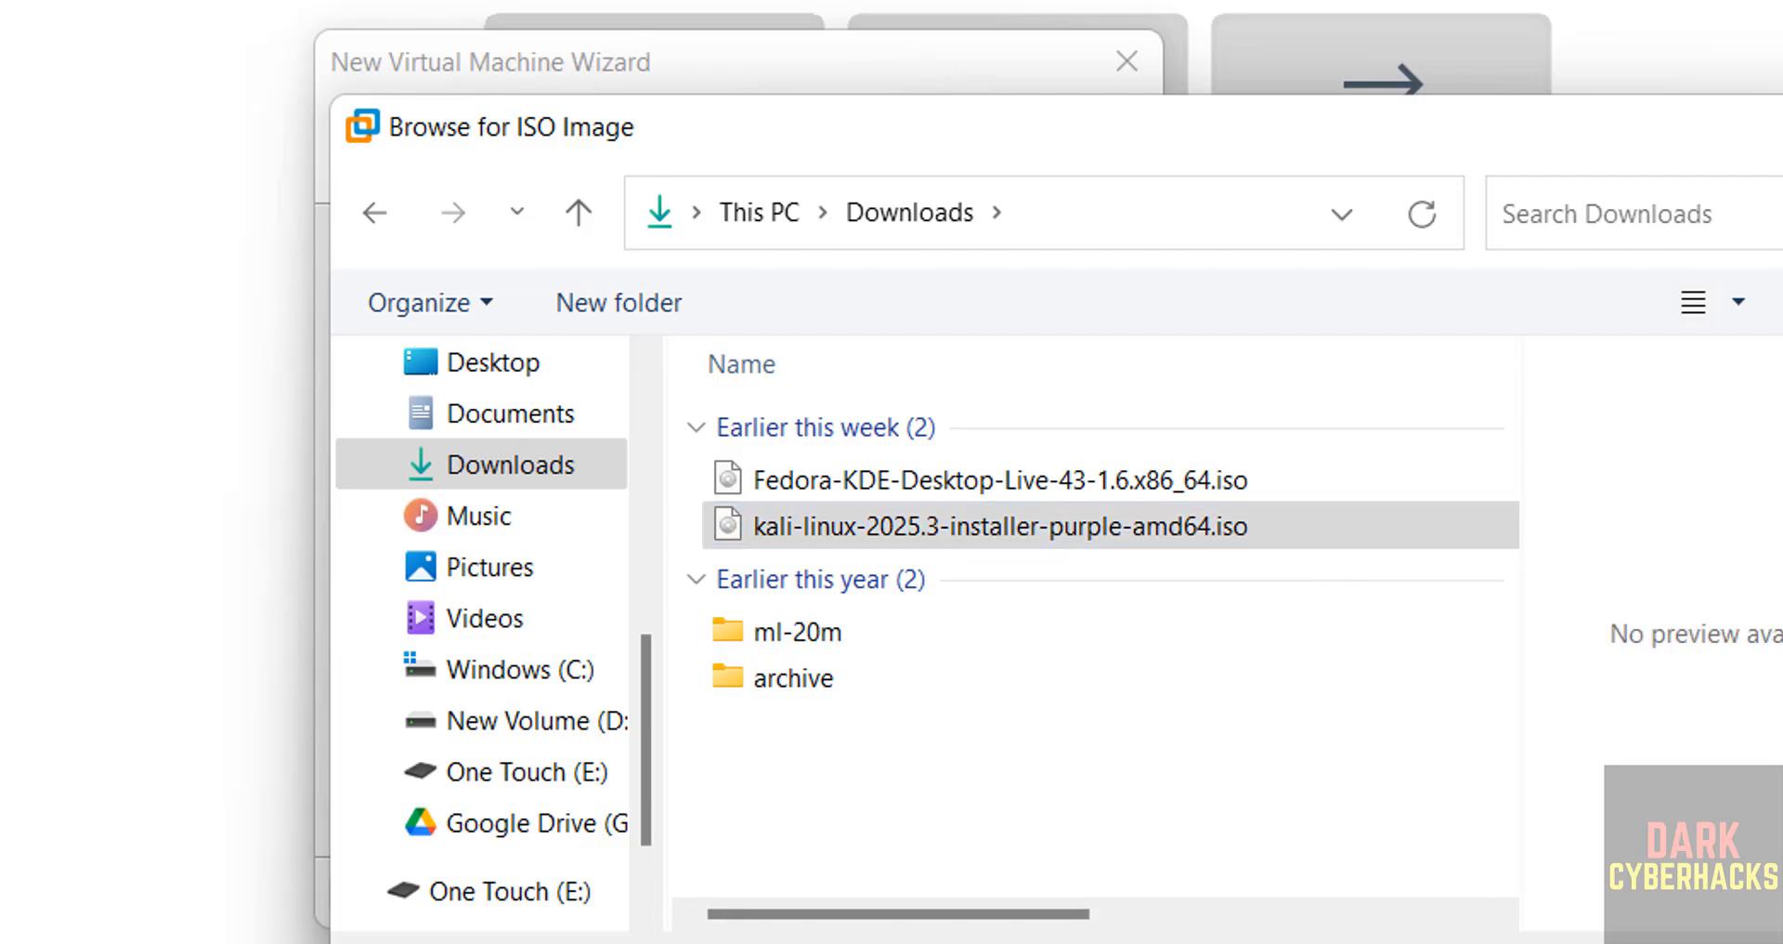
pyautogui.click(898, 894)
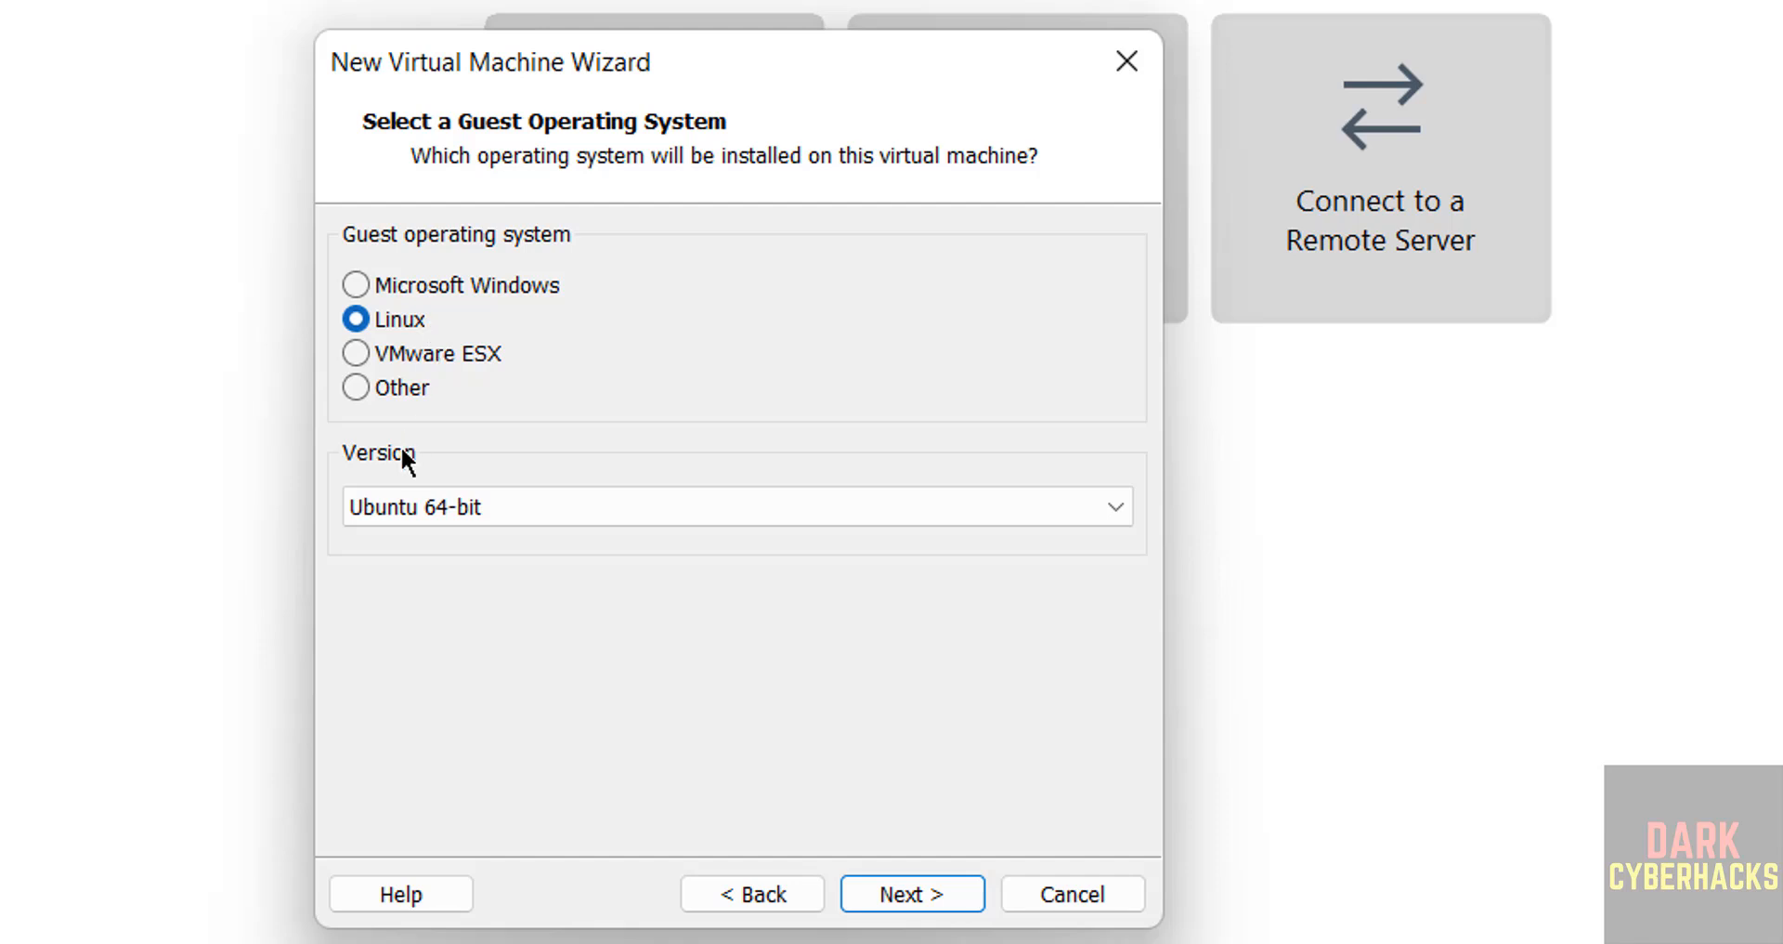
# - Set the Linux guest operating system version to Debian 12.x 64-bit and continue to the naming page
pyautogui.click(449, 507)
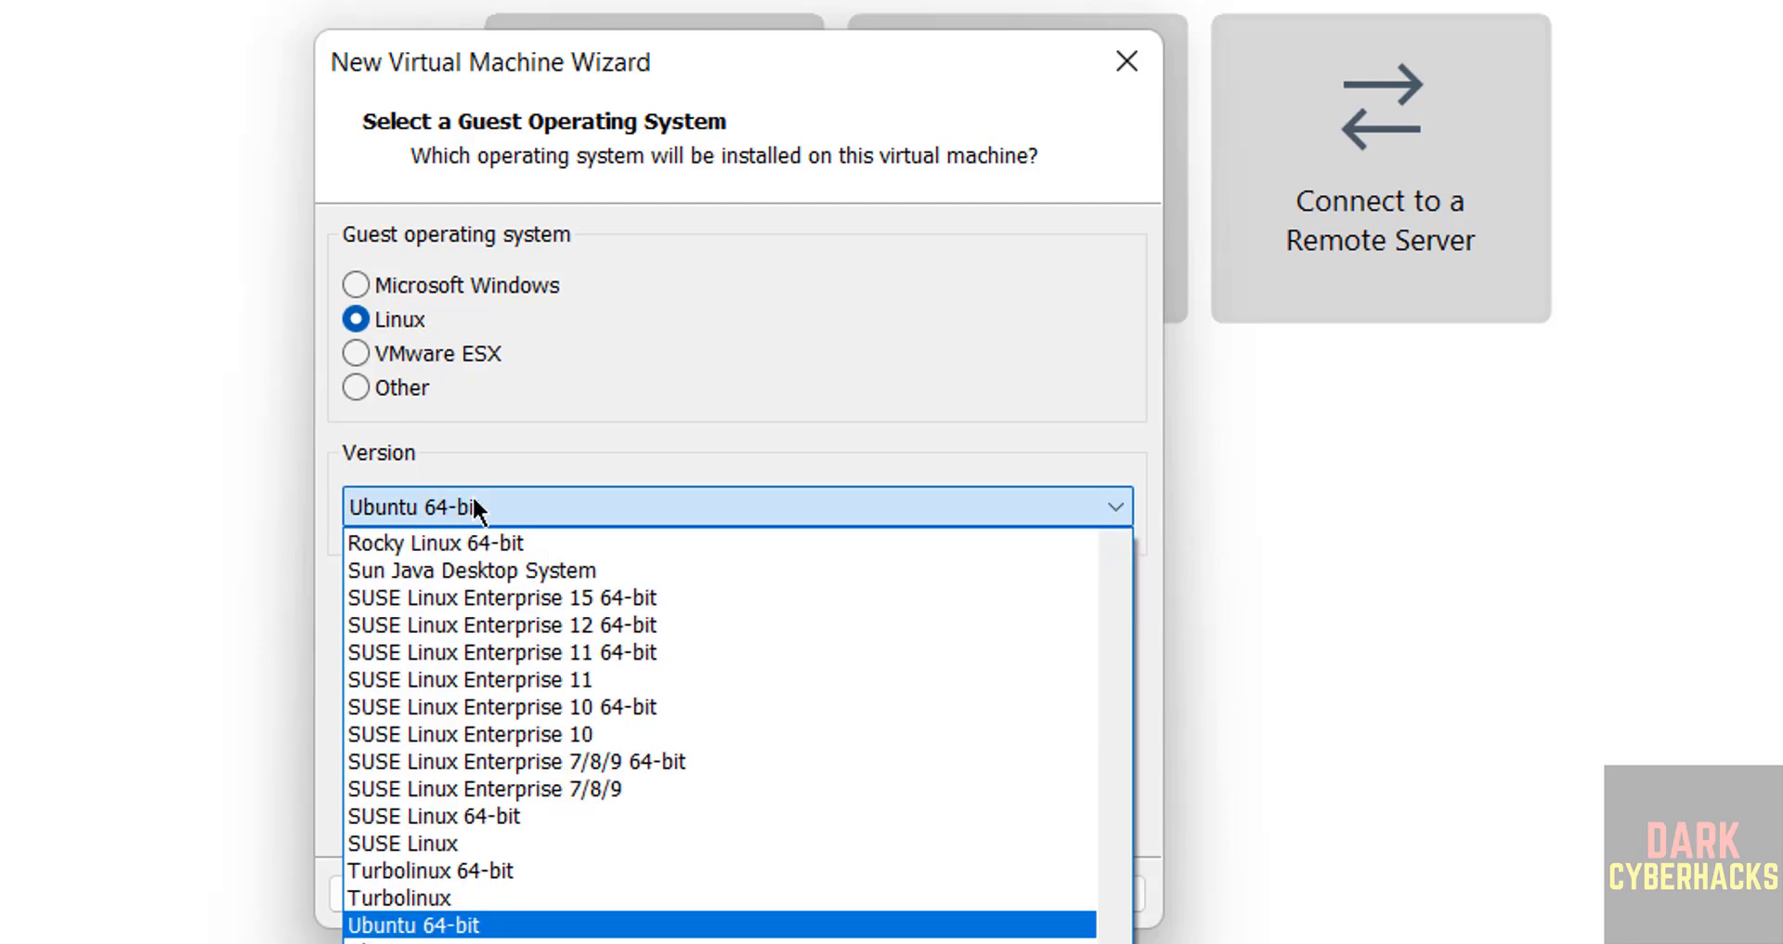
pyautogui.scroll(10, 719, 733)
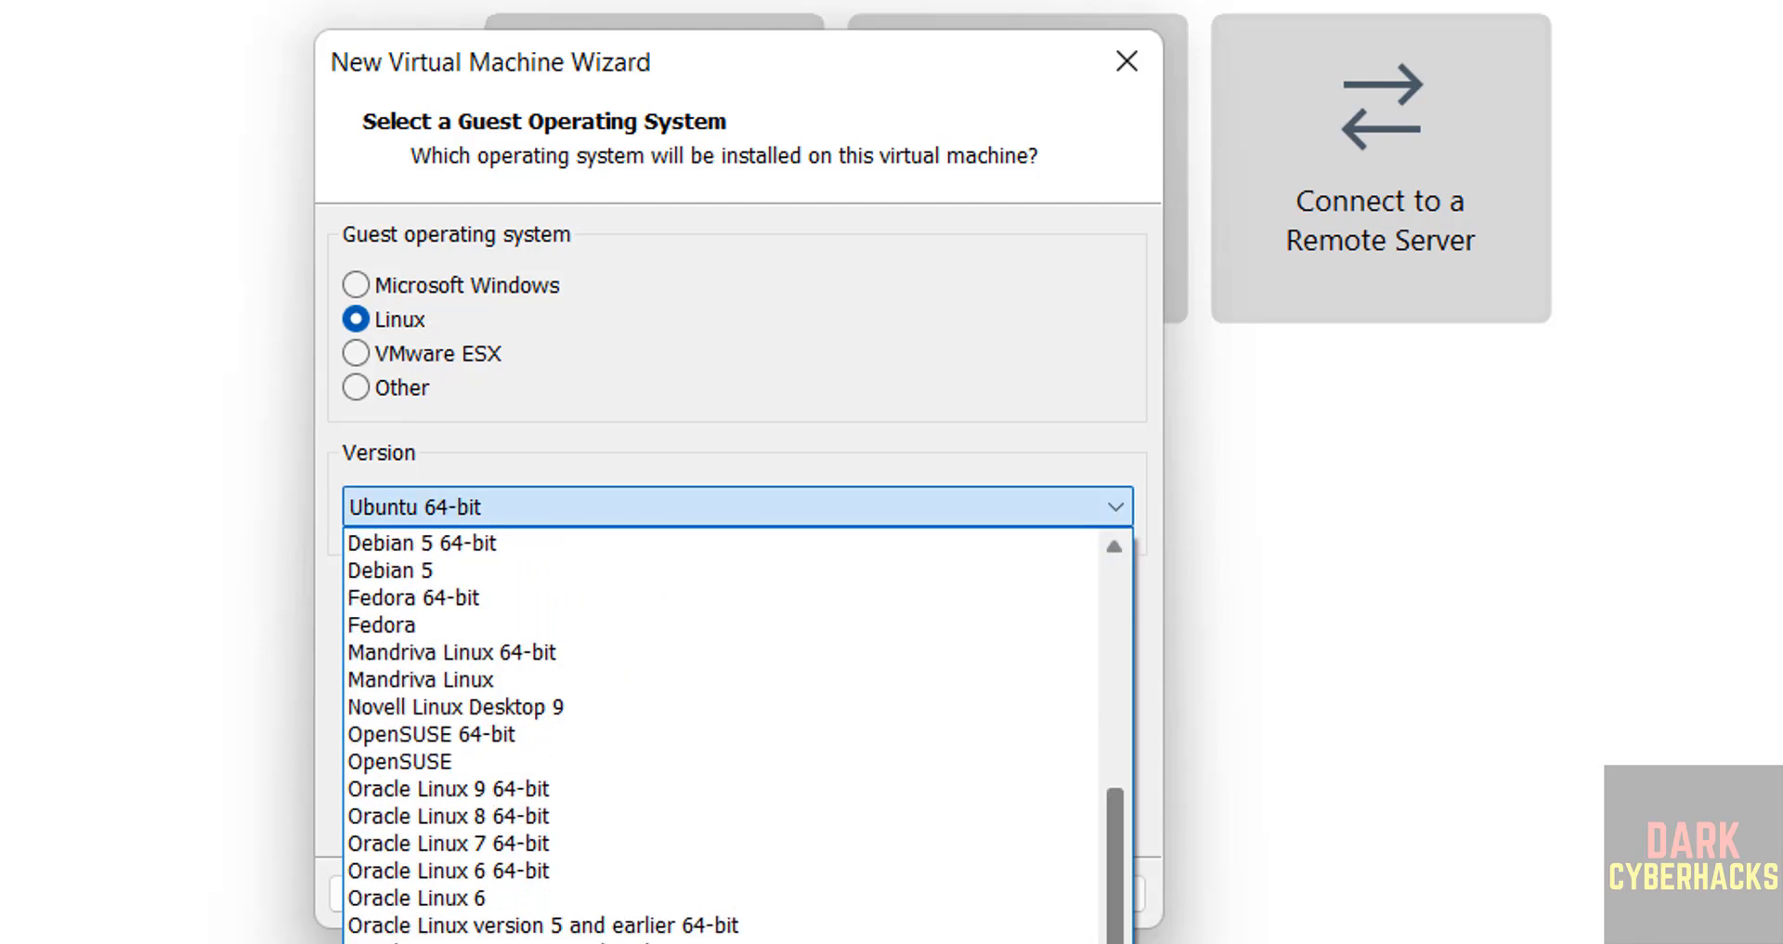
pyautogui.scroll(5, 1119, 892)
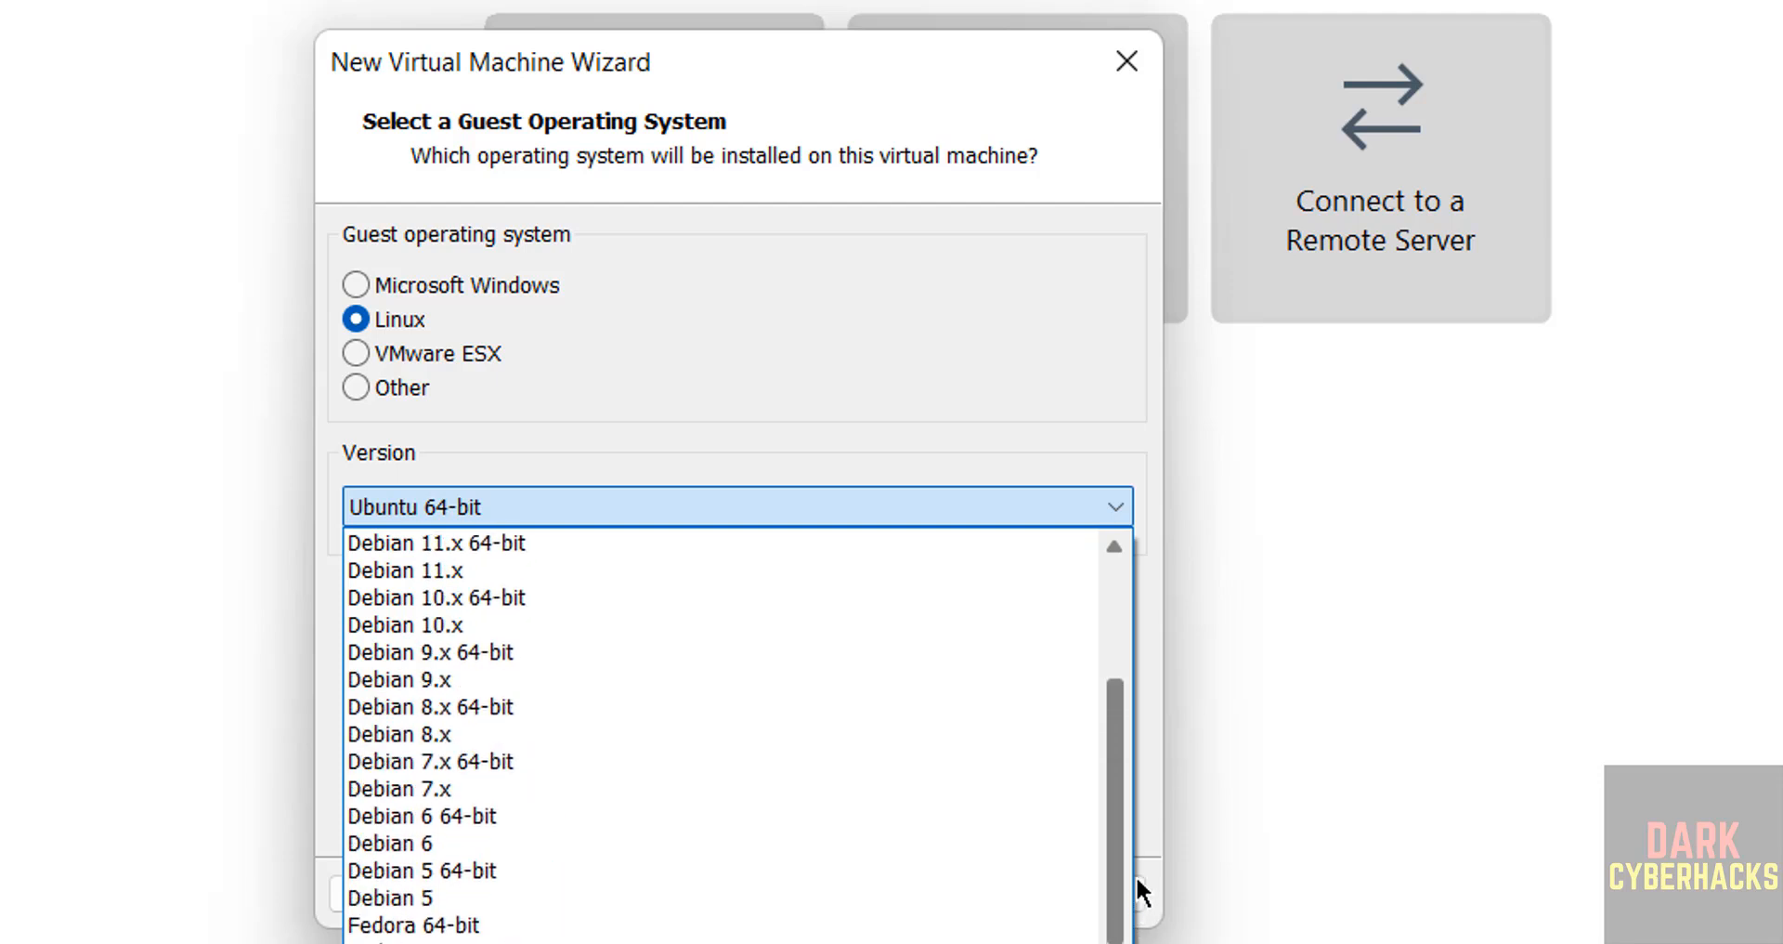
pyautogui.scroll(1, 1134, 874)
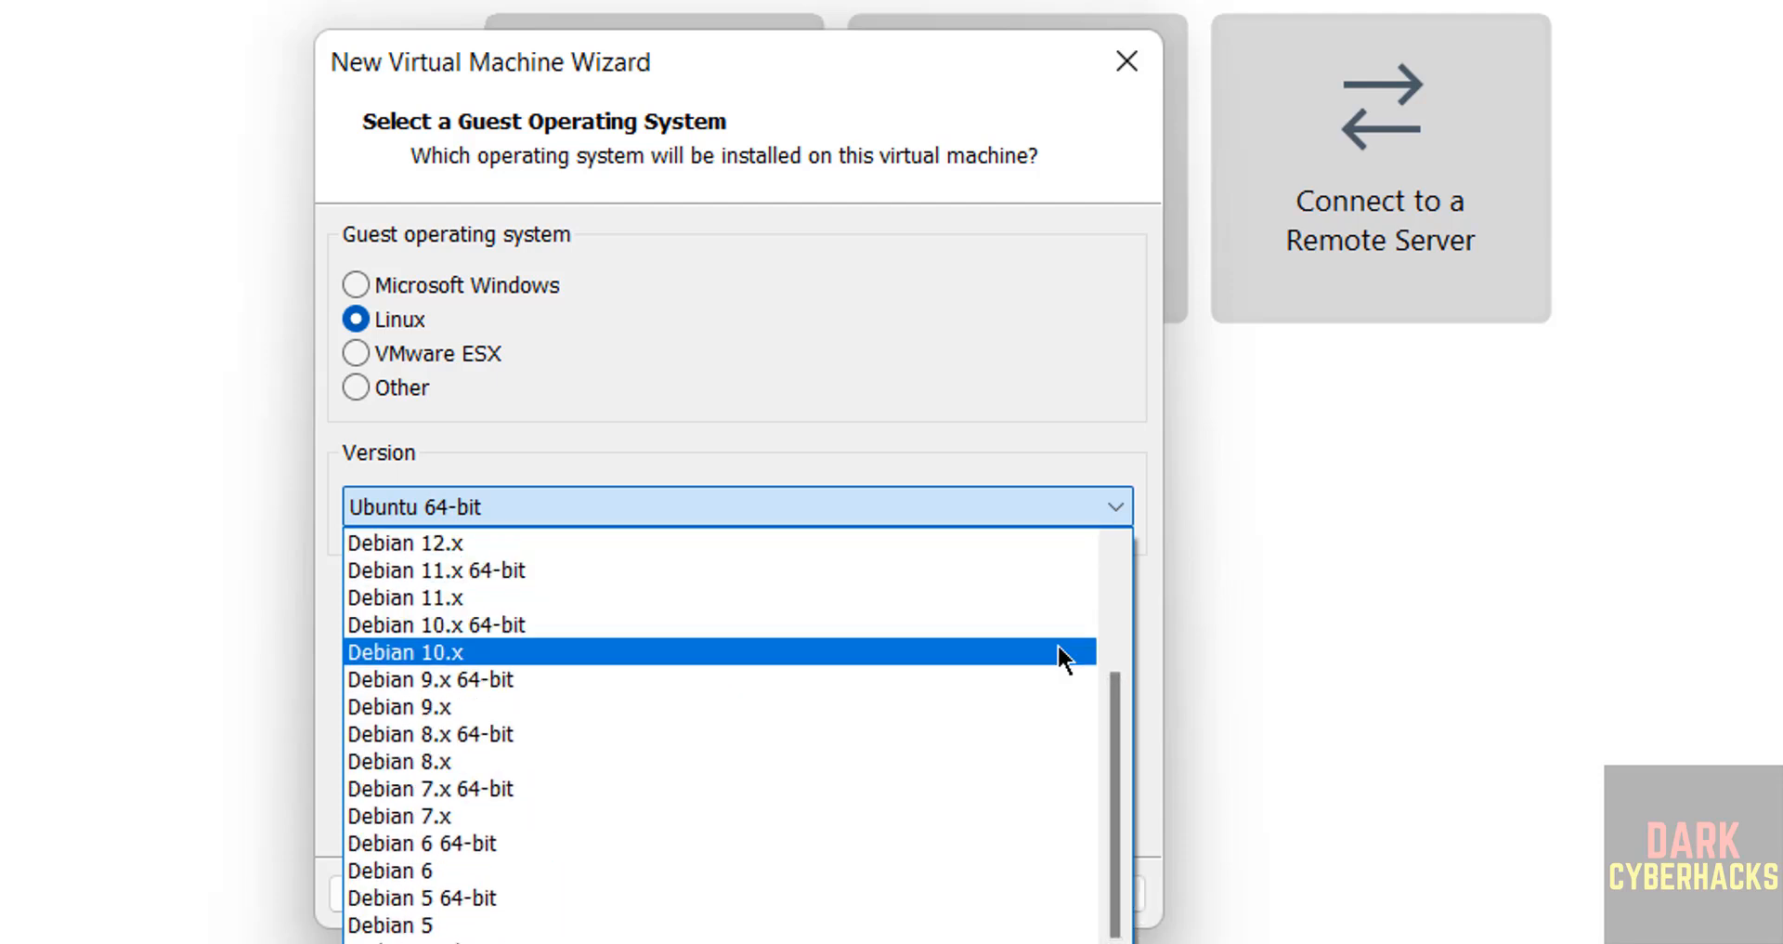
pyautogui.scroll(1, 1111, 687)
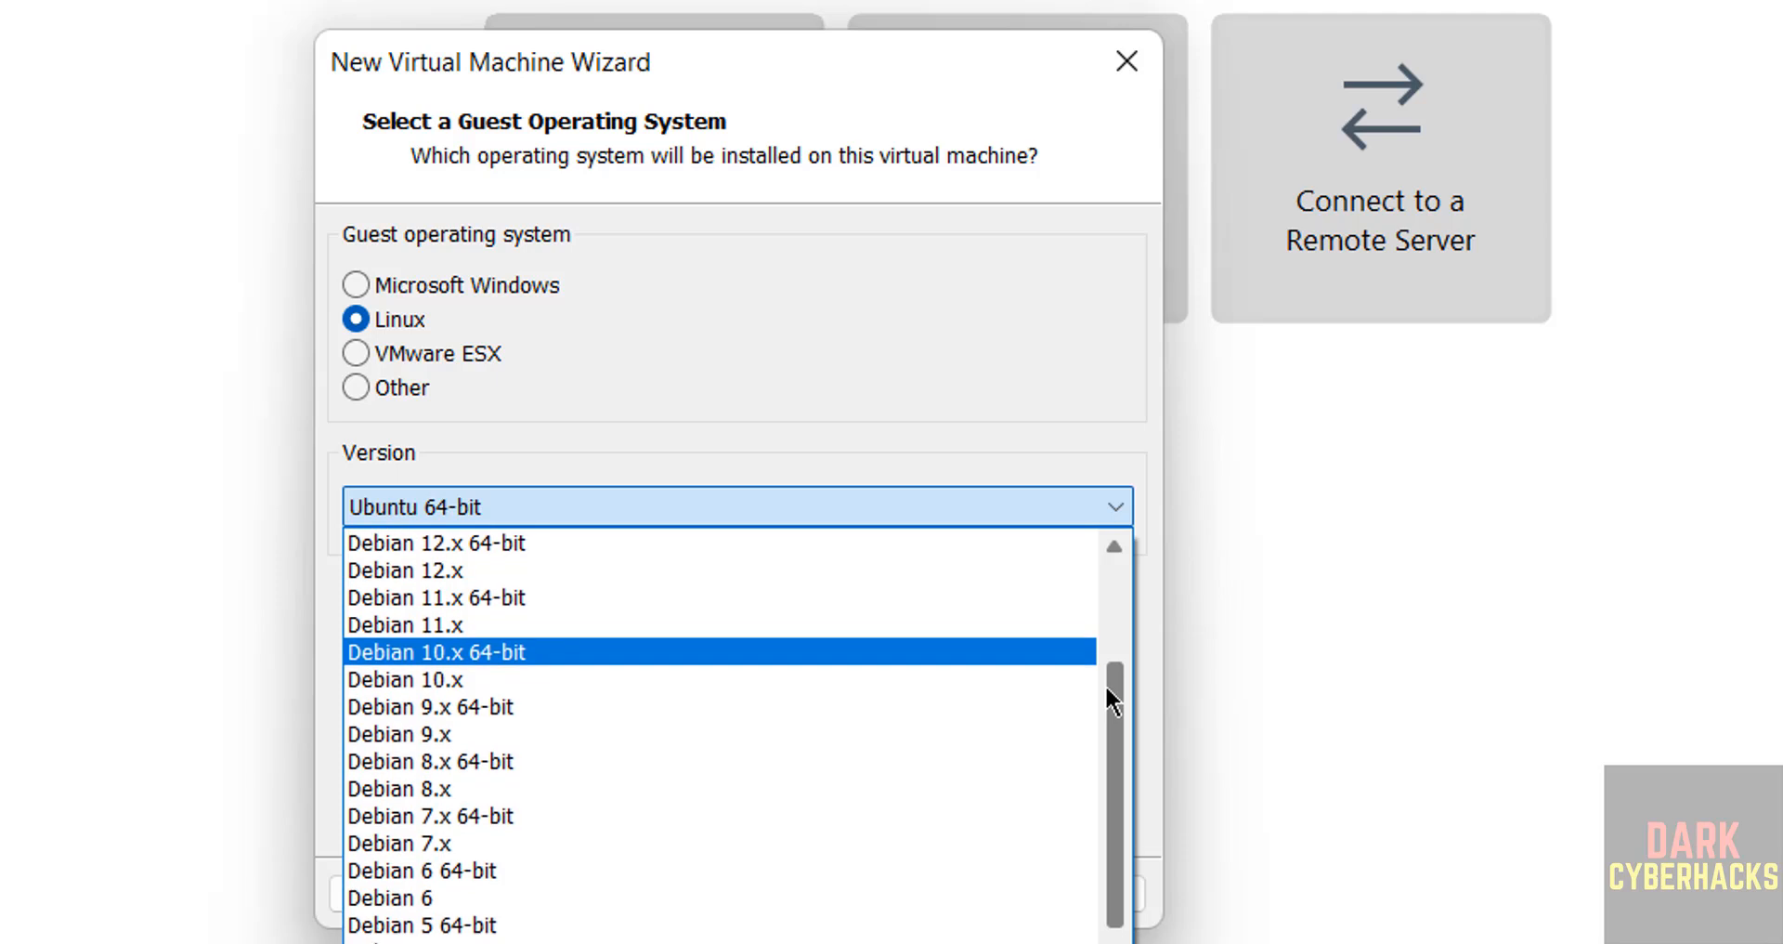
pyautogui.click(602, 543)
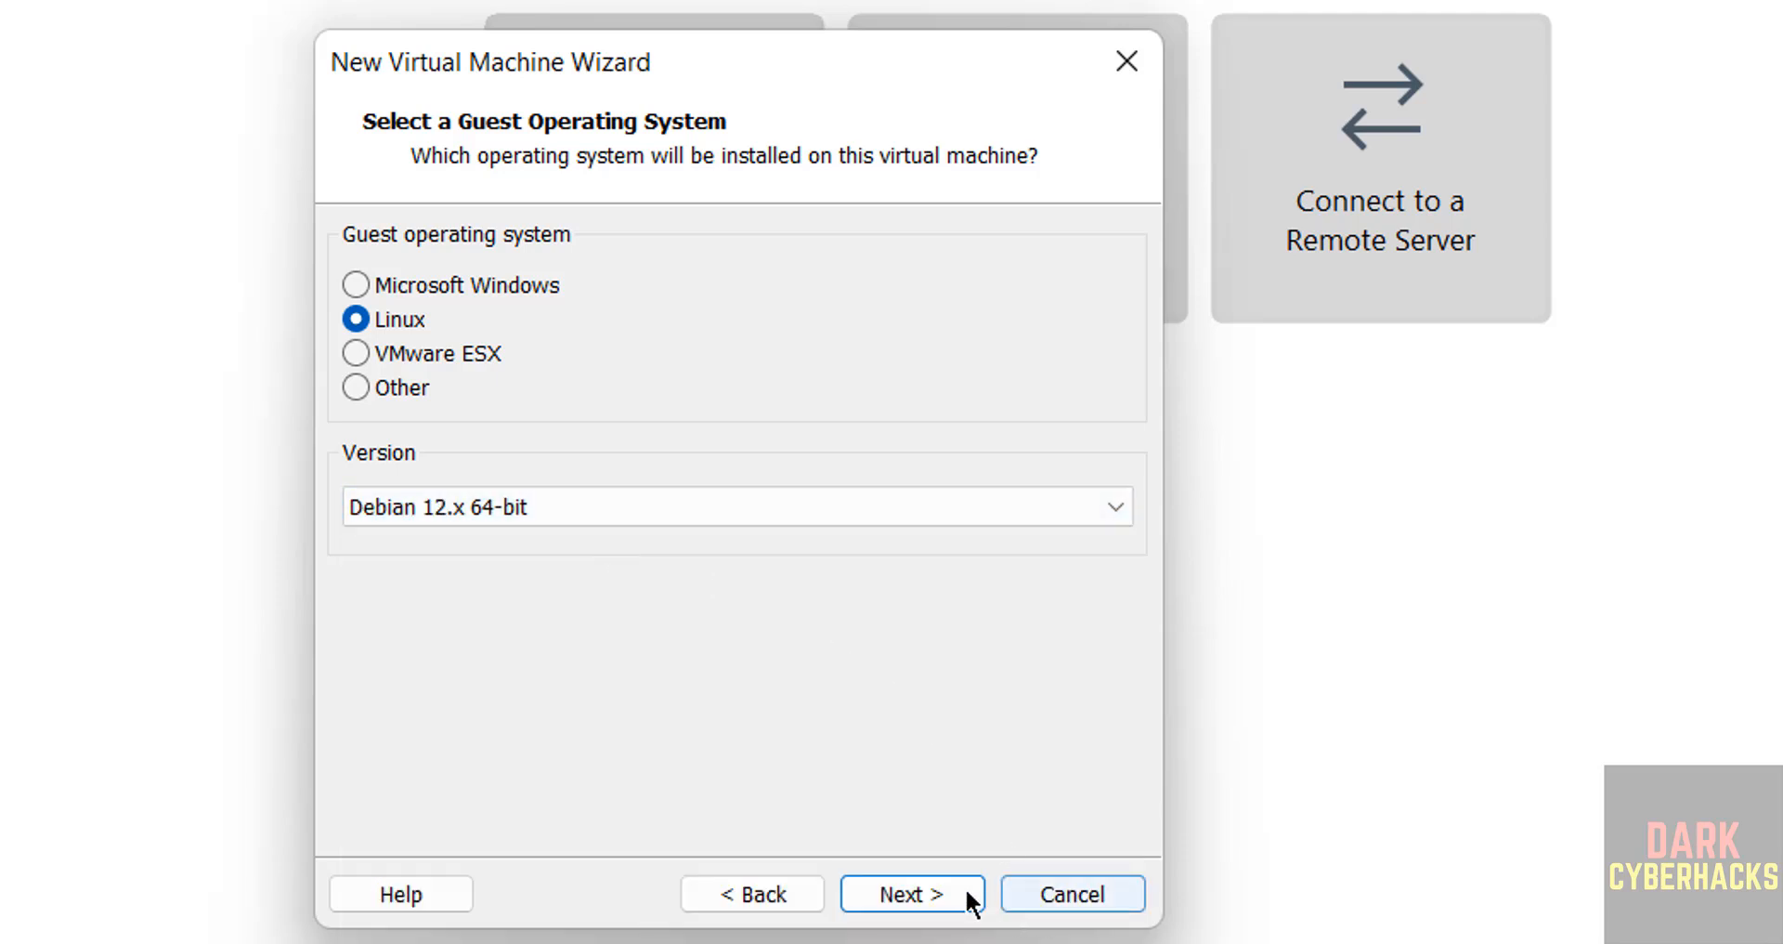
pyautogui.click(935, 890)
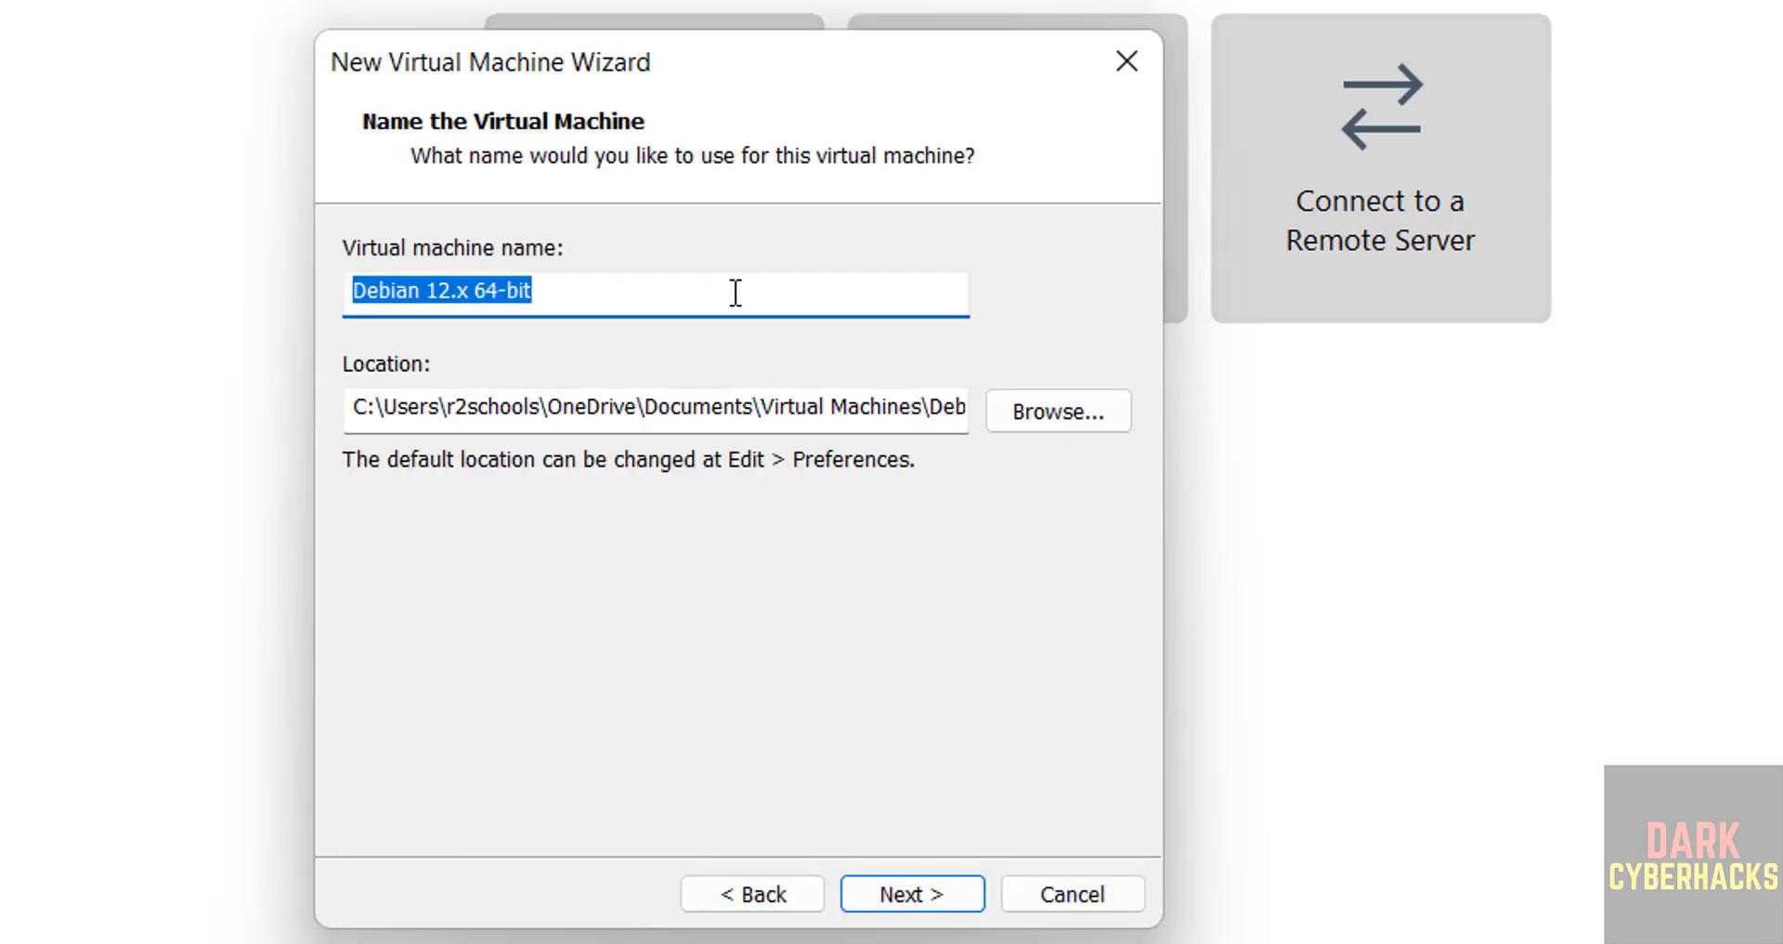
# - Name the virtual machine kalip20253vm
pyautogui.write('kalip')
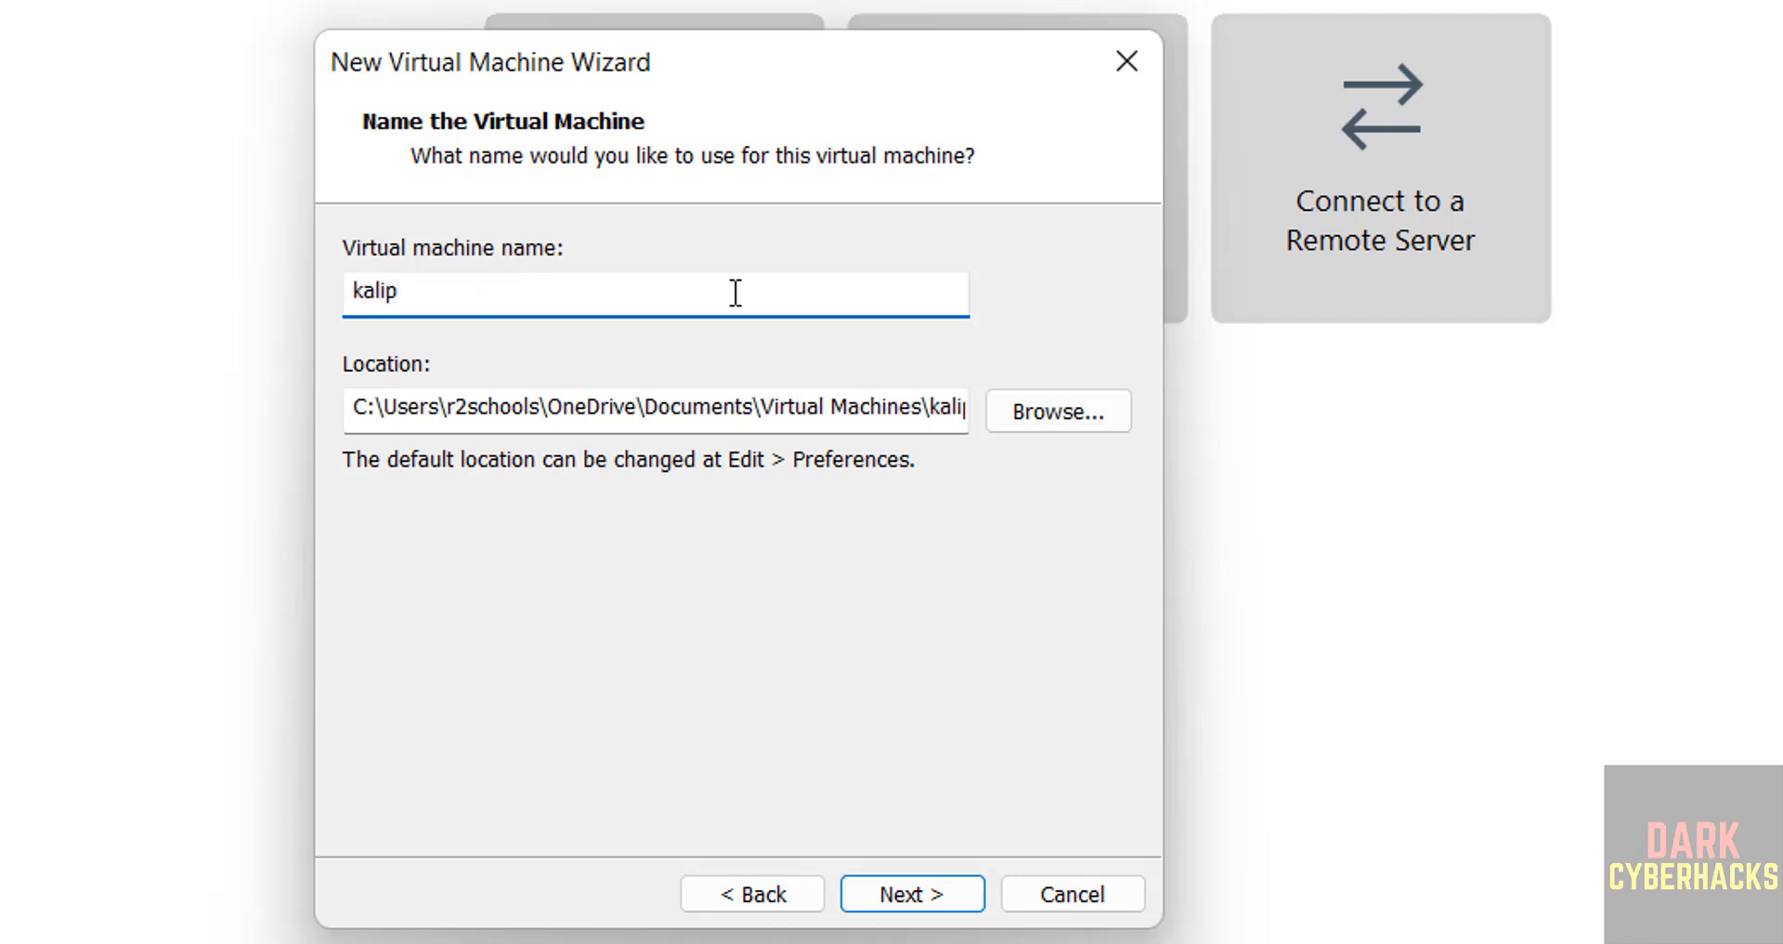
pyautogui.write('20253vm')
# - Create a folder named kalip20253vm inside VMS on drive E: and set it as the virtual machine's location
pyautogui.hotkey('ctrl', 'a')
pyautogui.hotkey('ctrl', 'c')
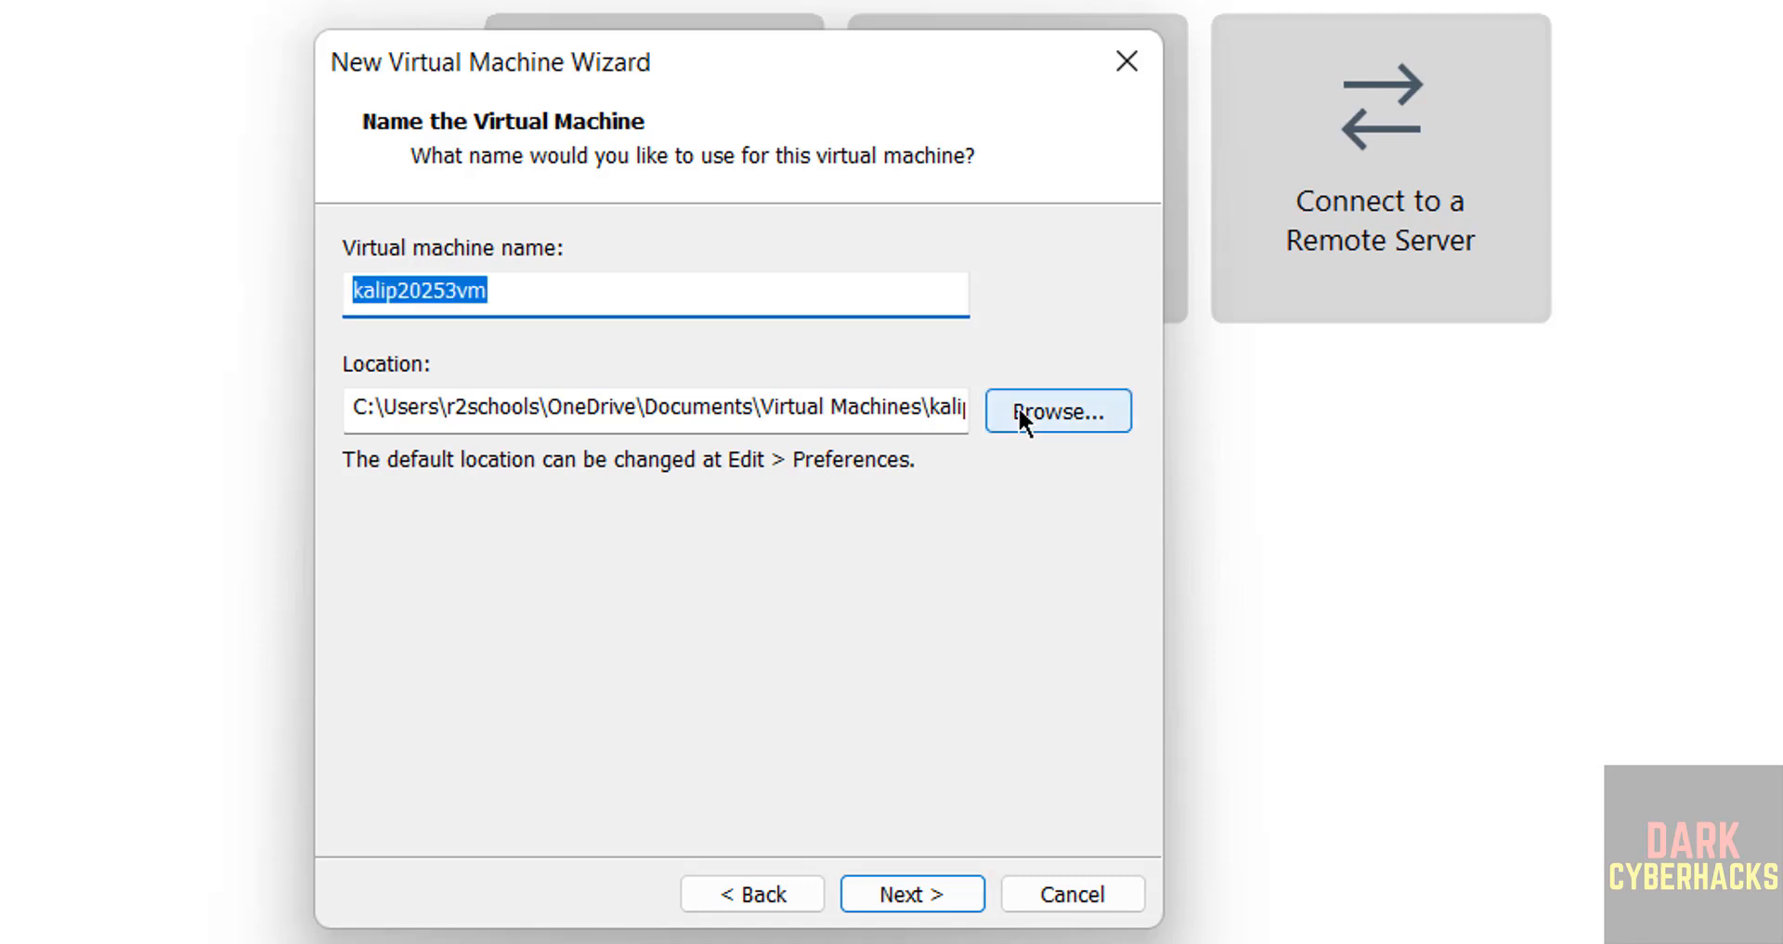
pyautogui.click(1019, 410)
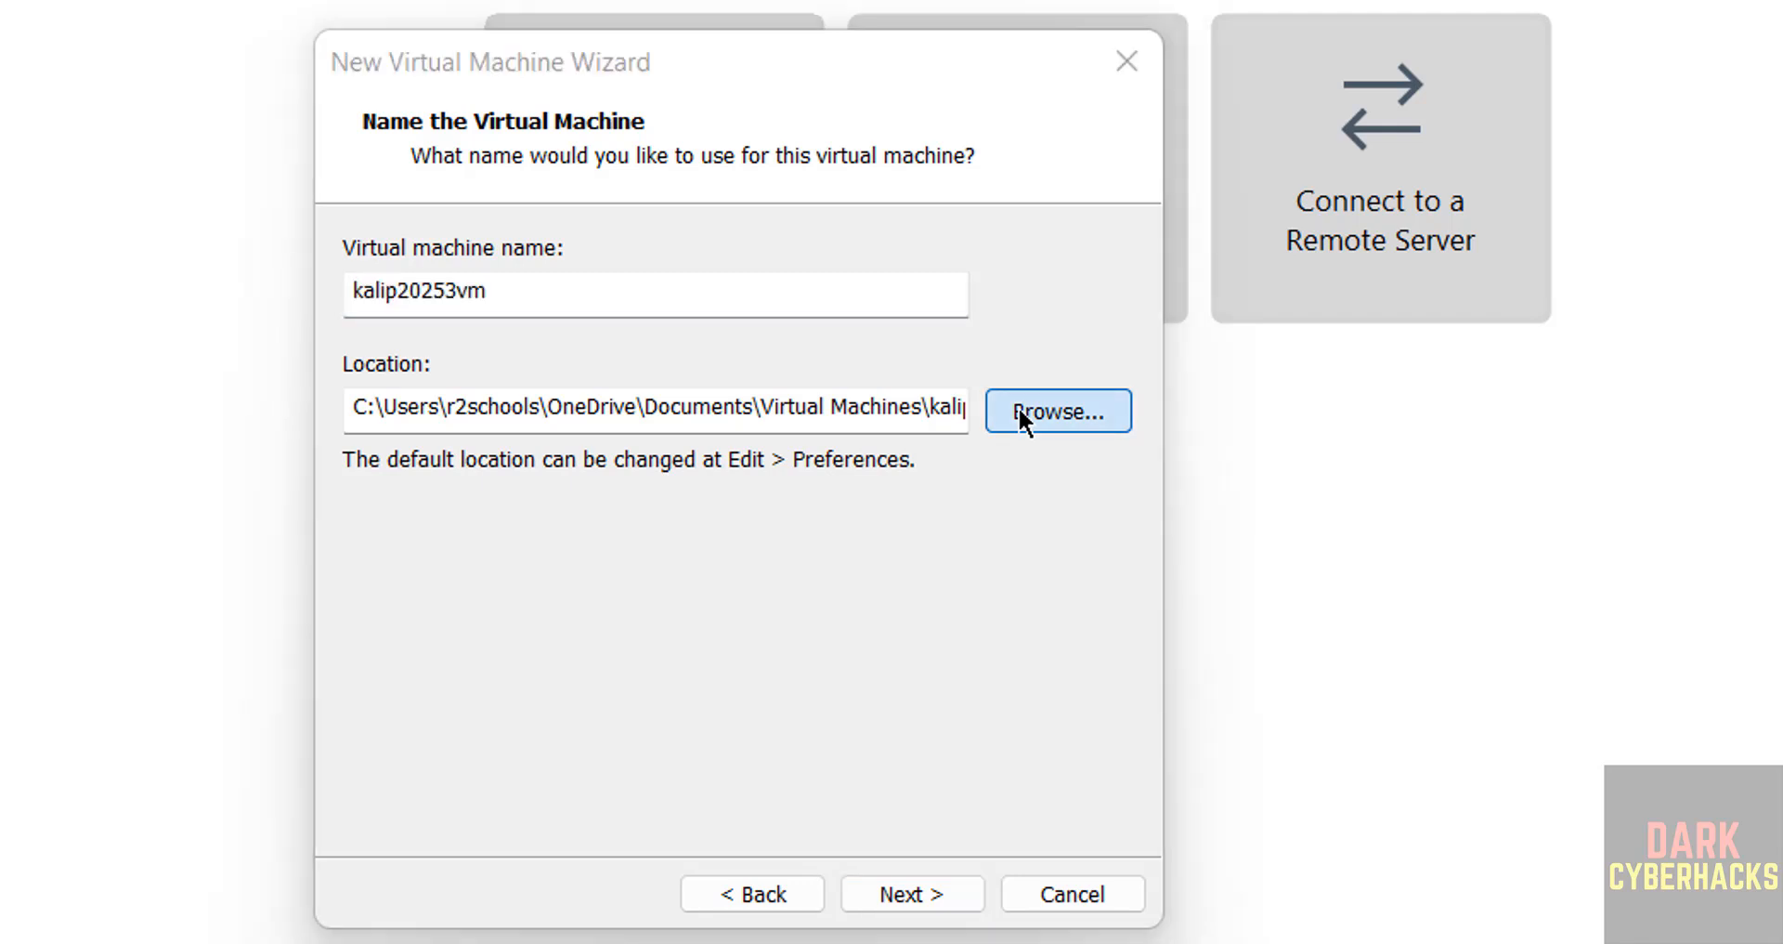
pyautogui.click(509, 557)
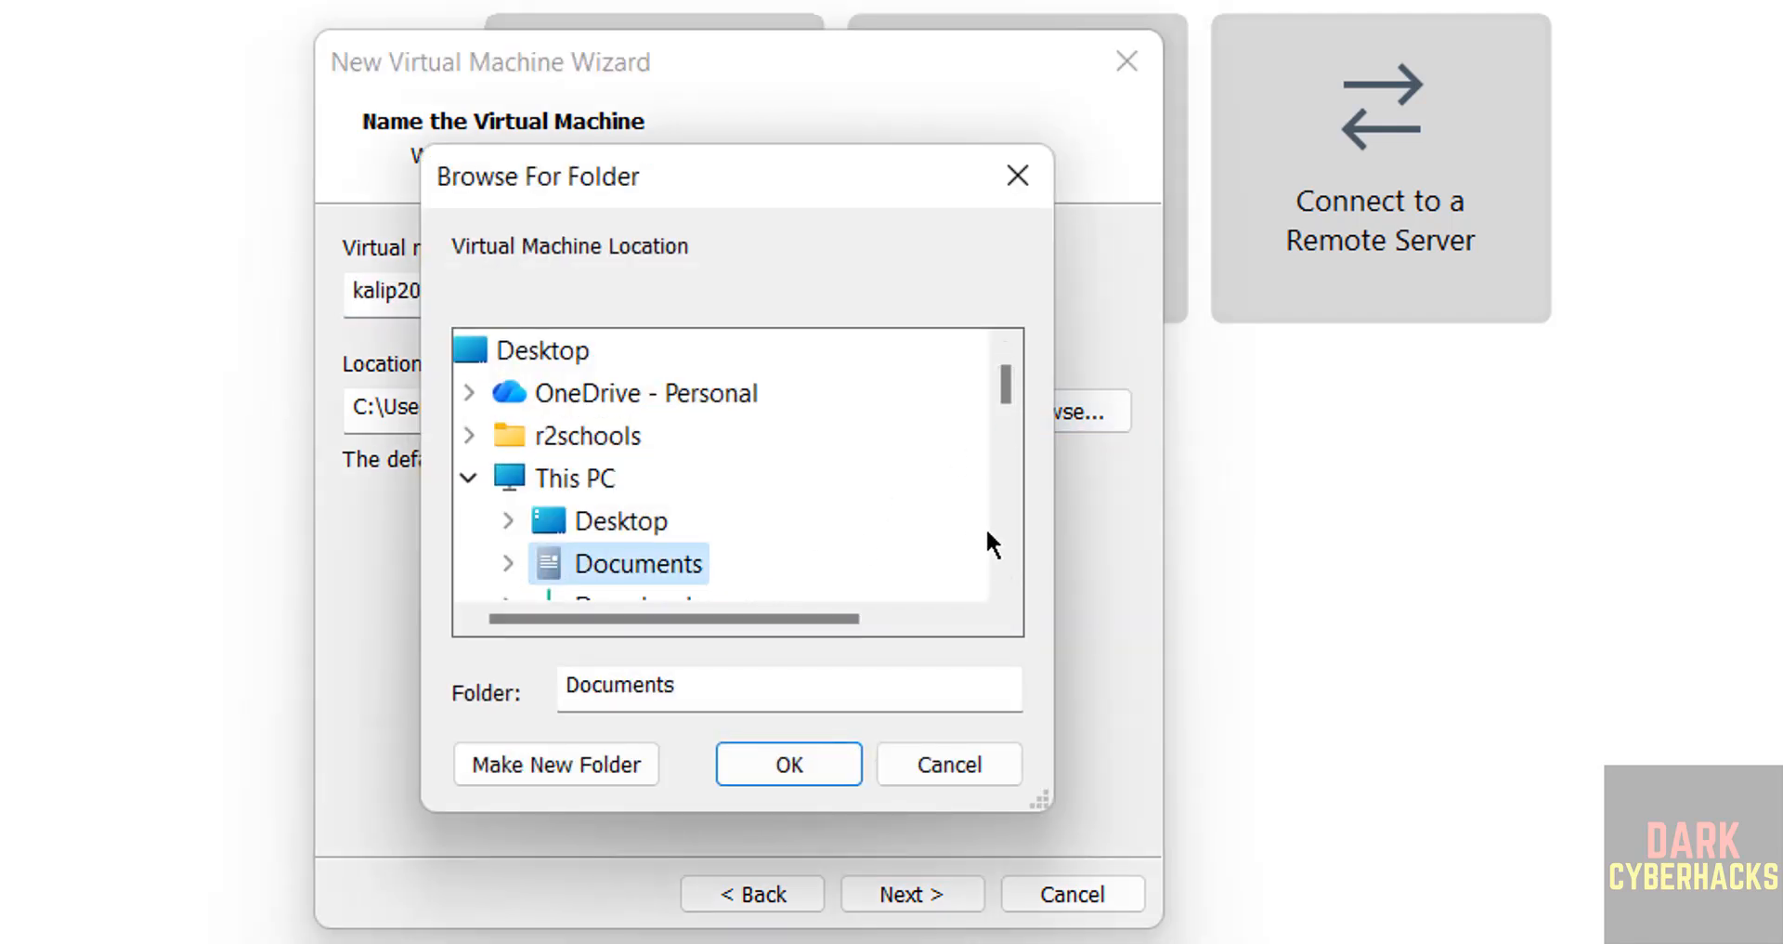
pyautogui.scroll(-2, 994, 527)
pyautogui.scroll(-2, 993, 527)
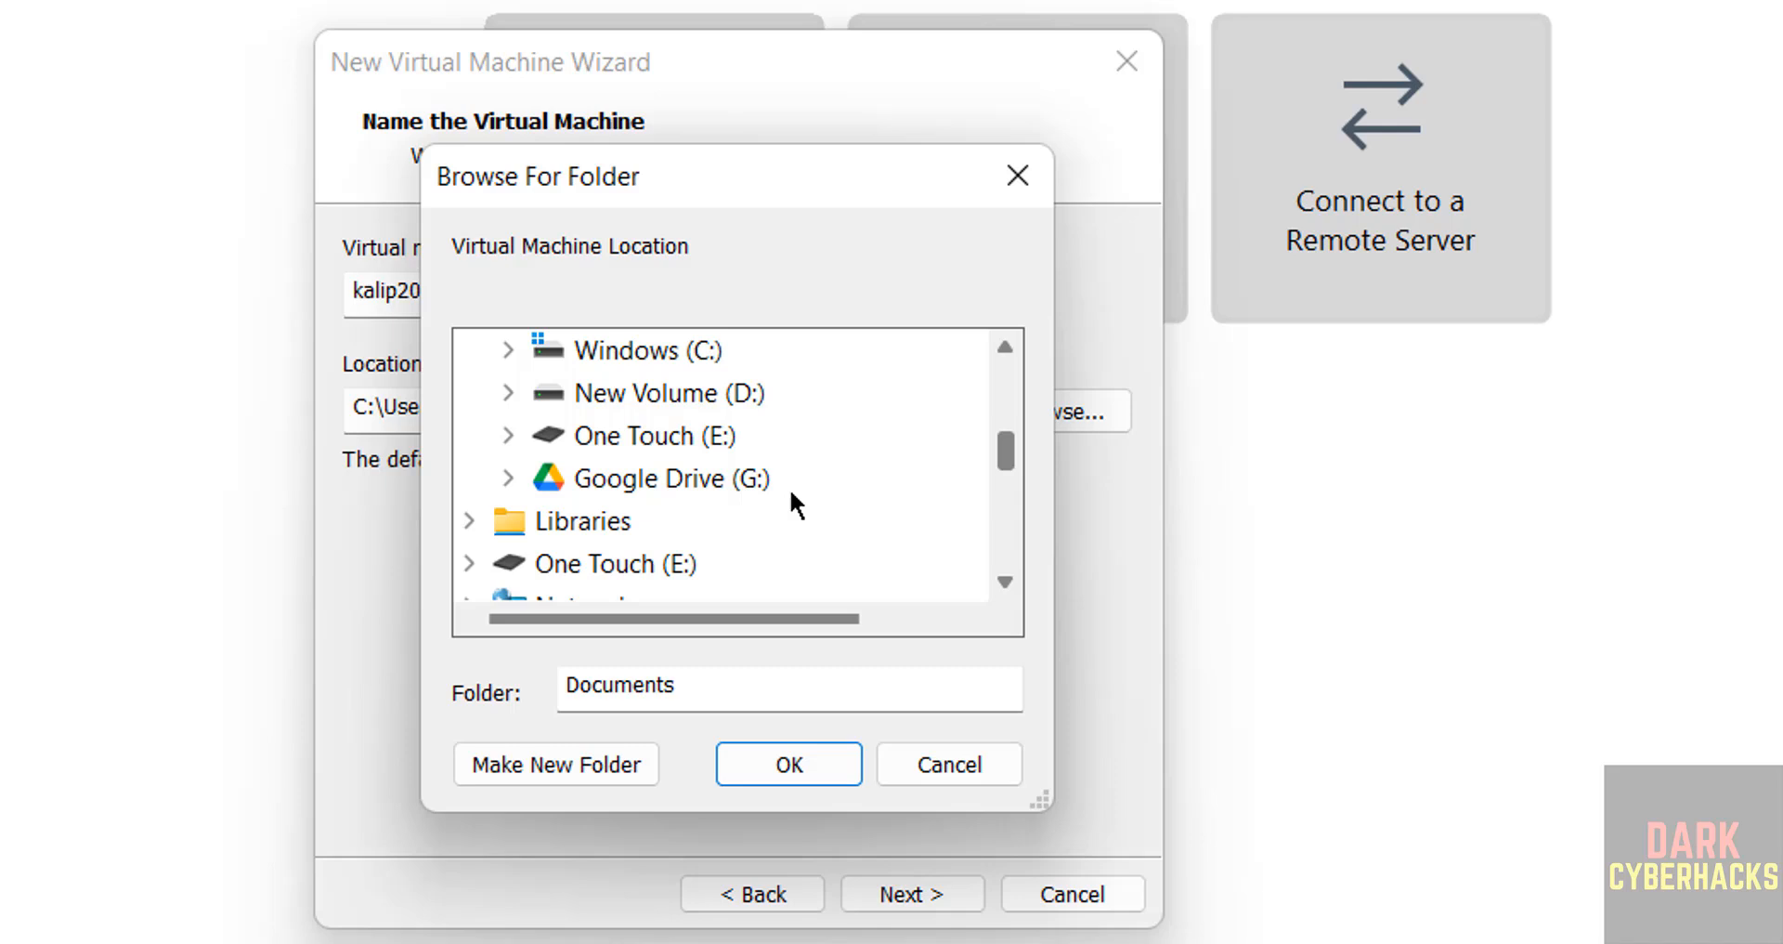
pyautogui.doubleClick(676, 435)
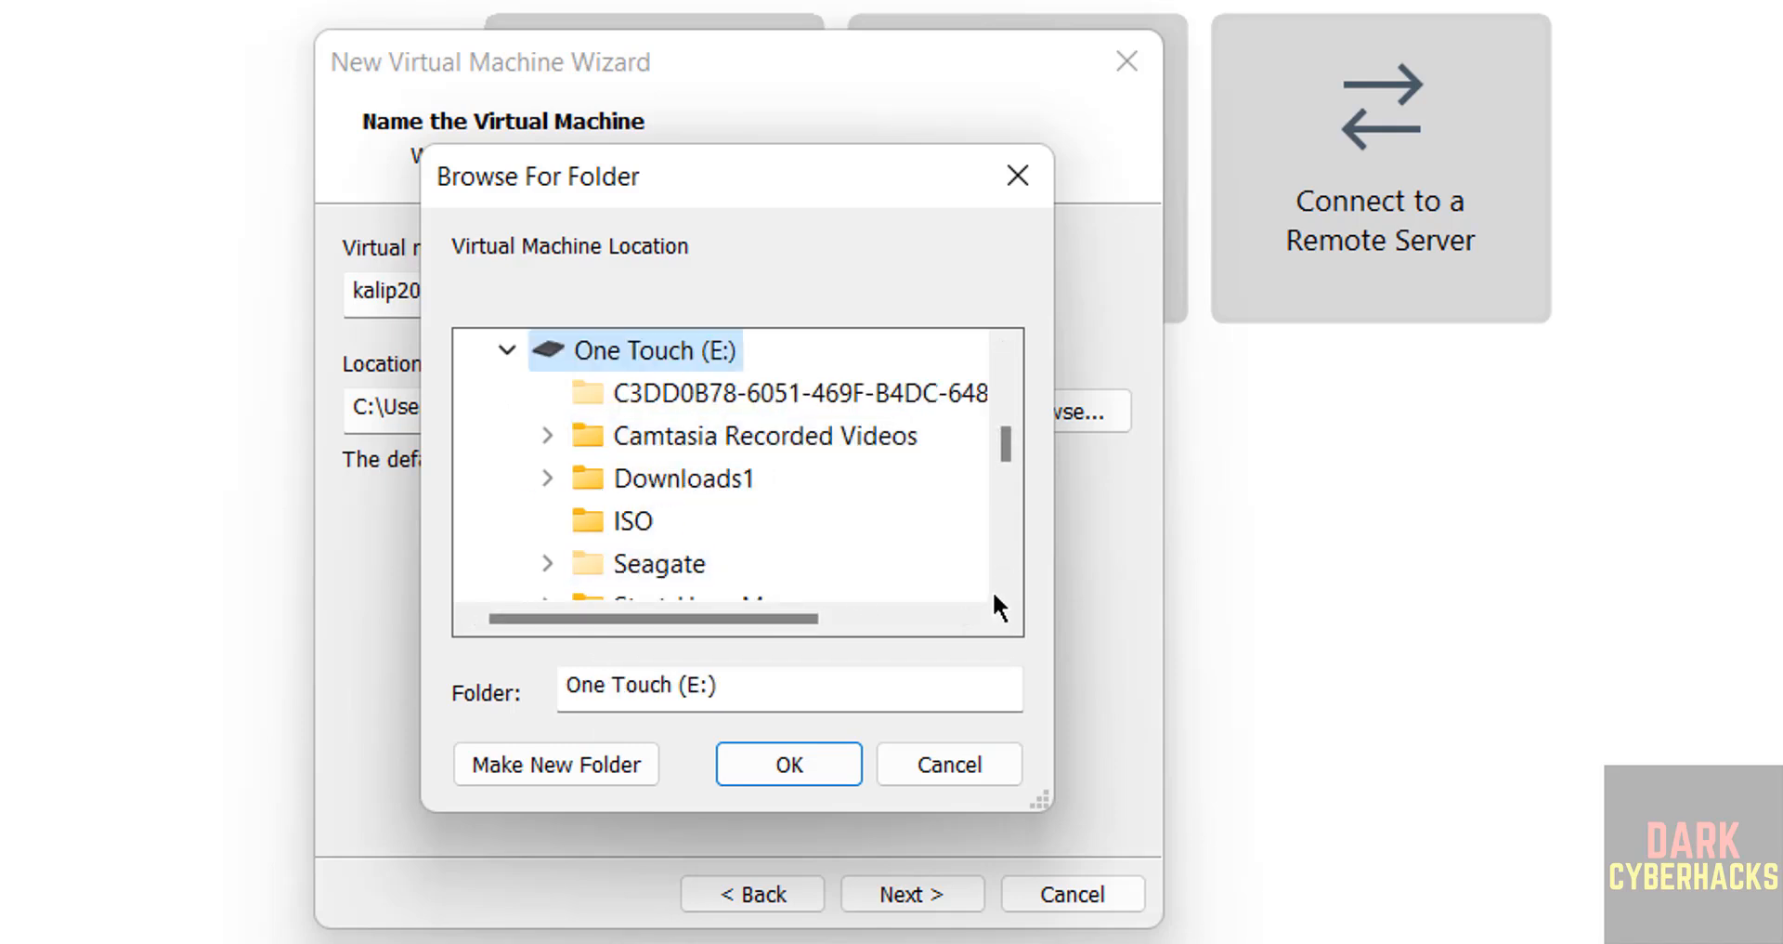
pyautogui.scroll(-2, 1000, 566)
pyautogui.doubleClick(665, 489)
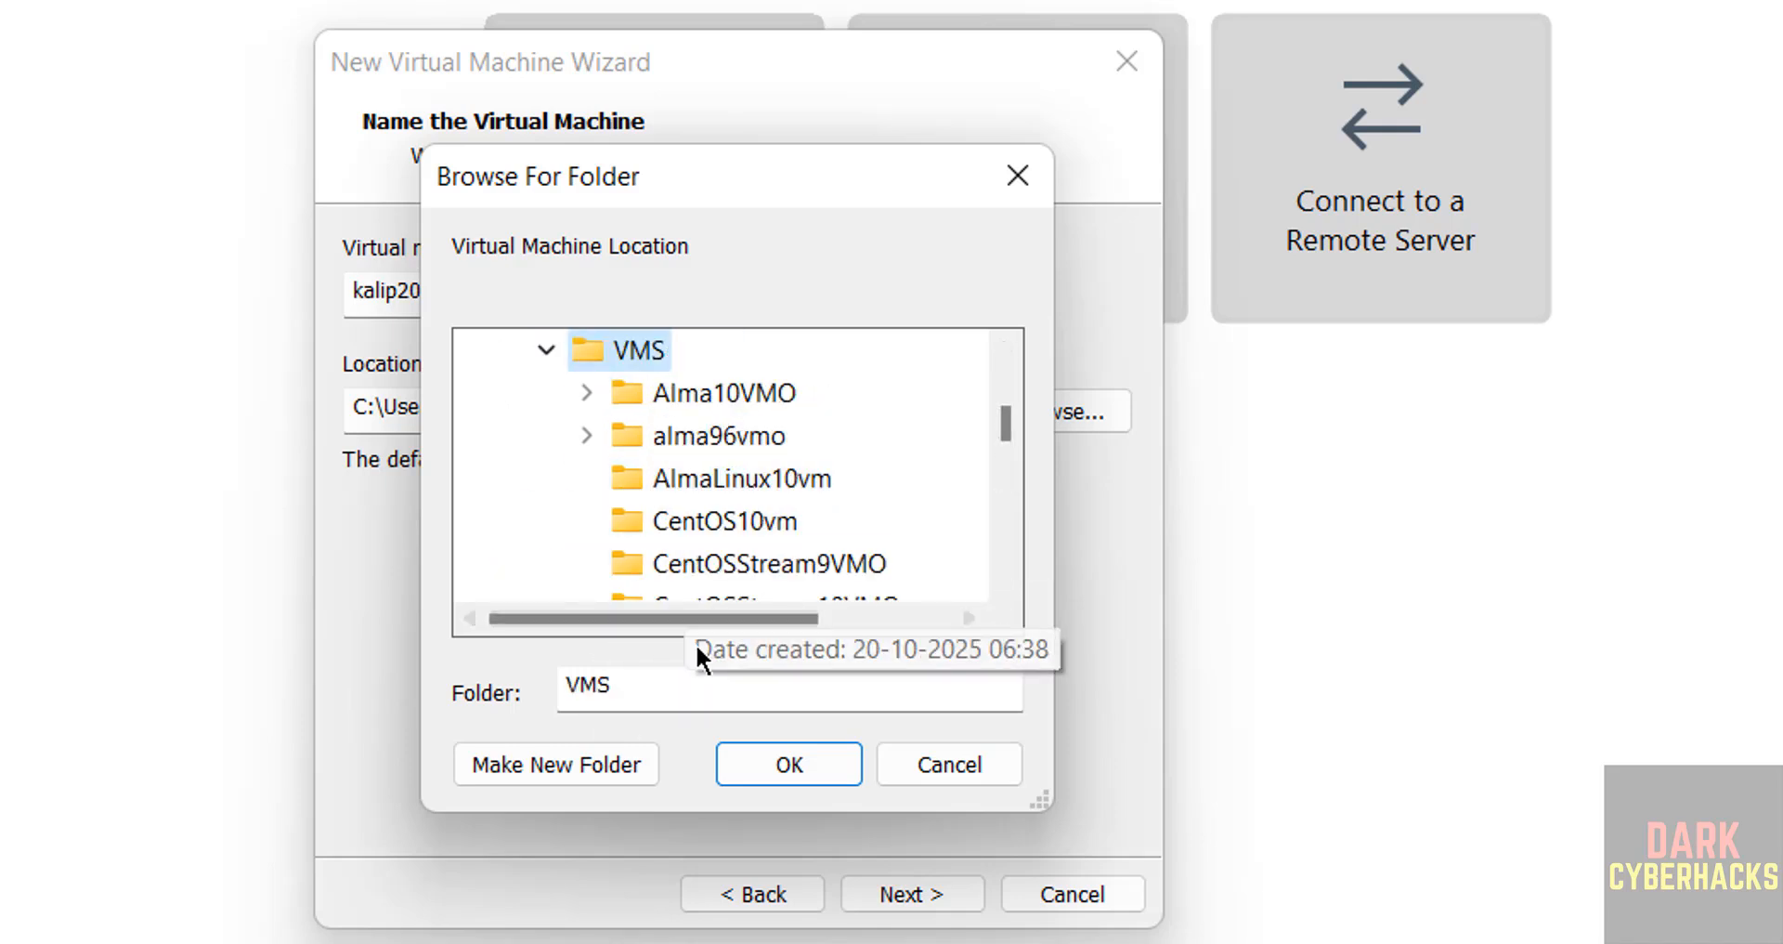
pyautogui.click(566, 747)
pyautogui.hotkey('ctrl', 'v')
pyautogui.press('Return')
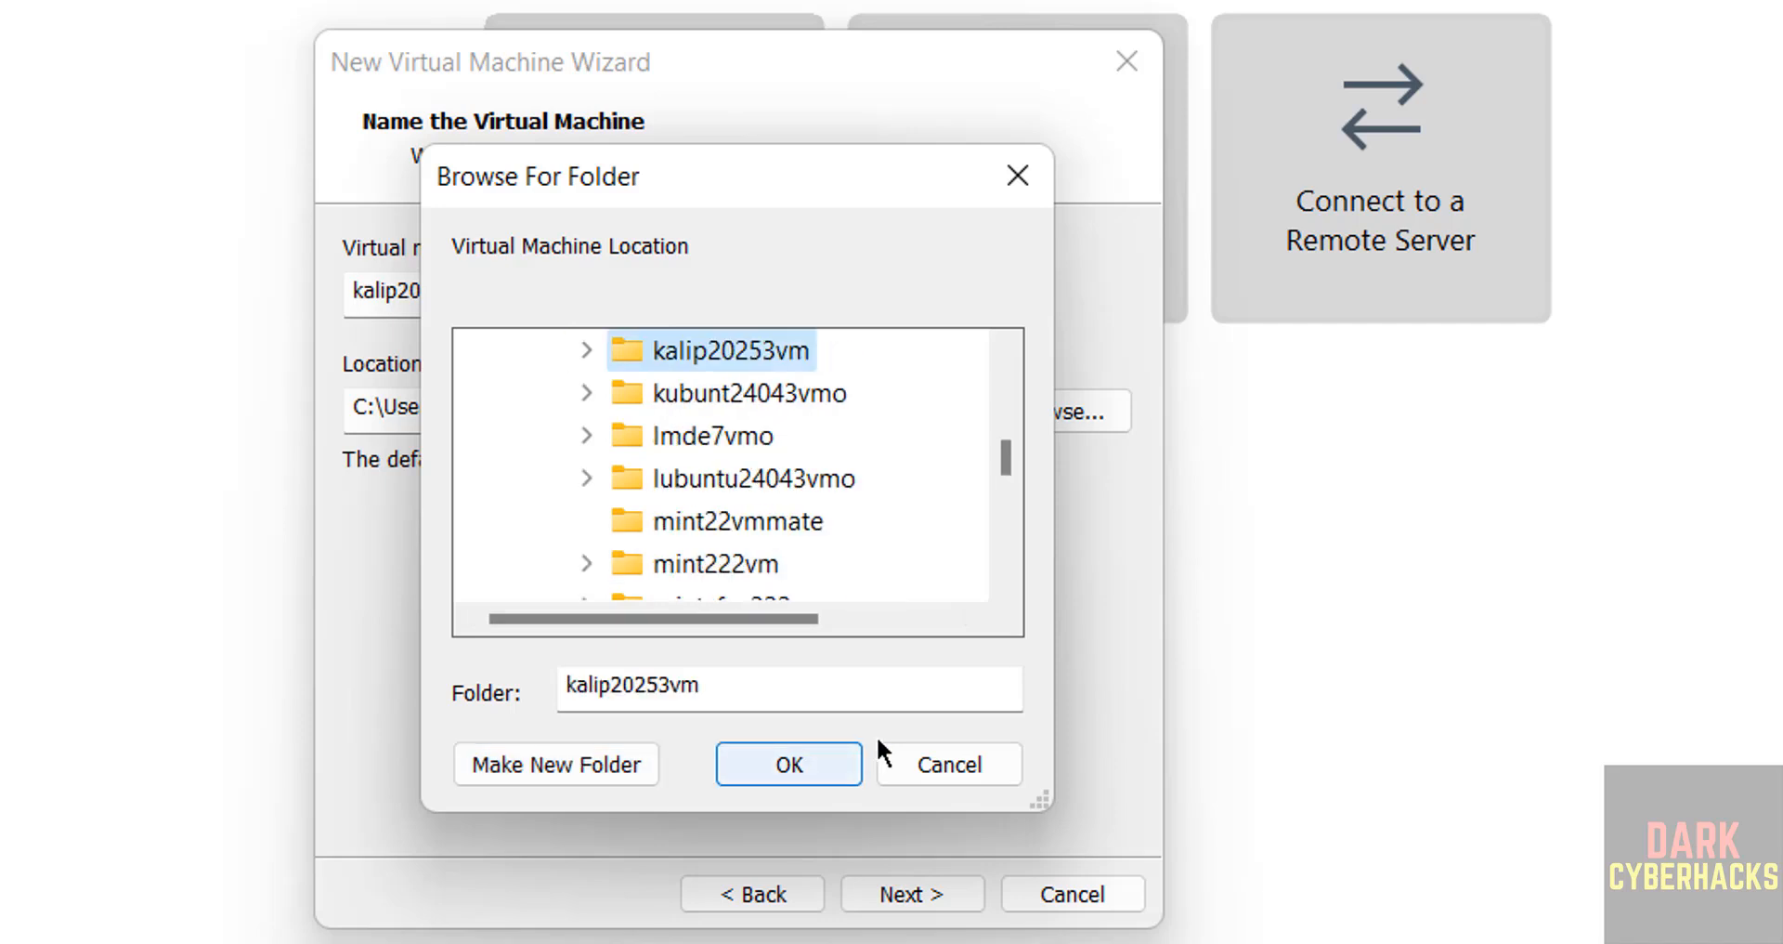
pyautogui.click(770, 764)
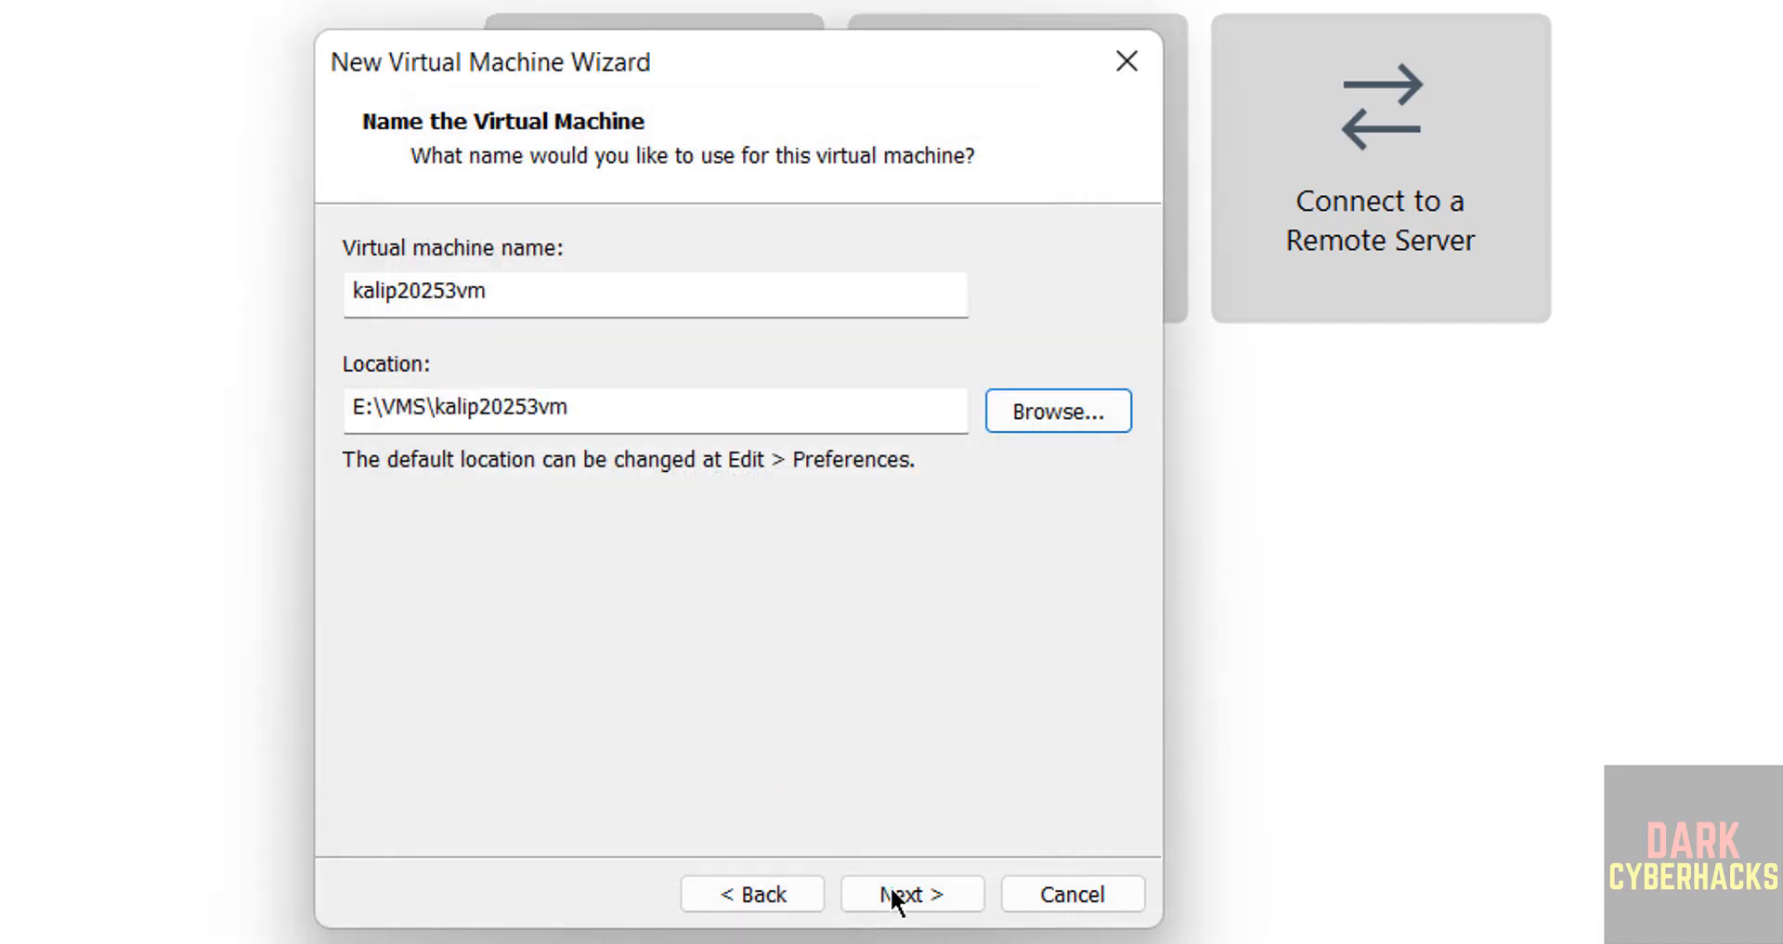
pyautogui.click(906, 894)
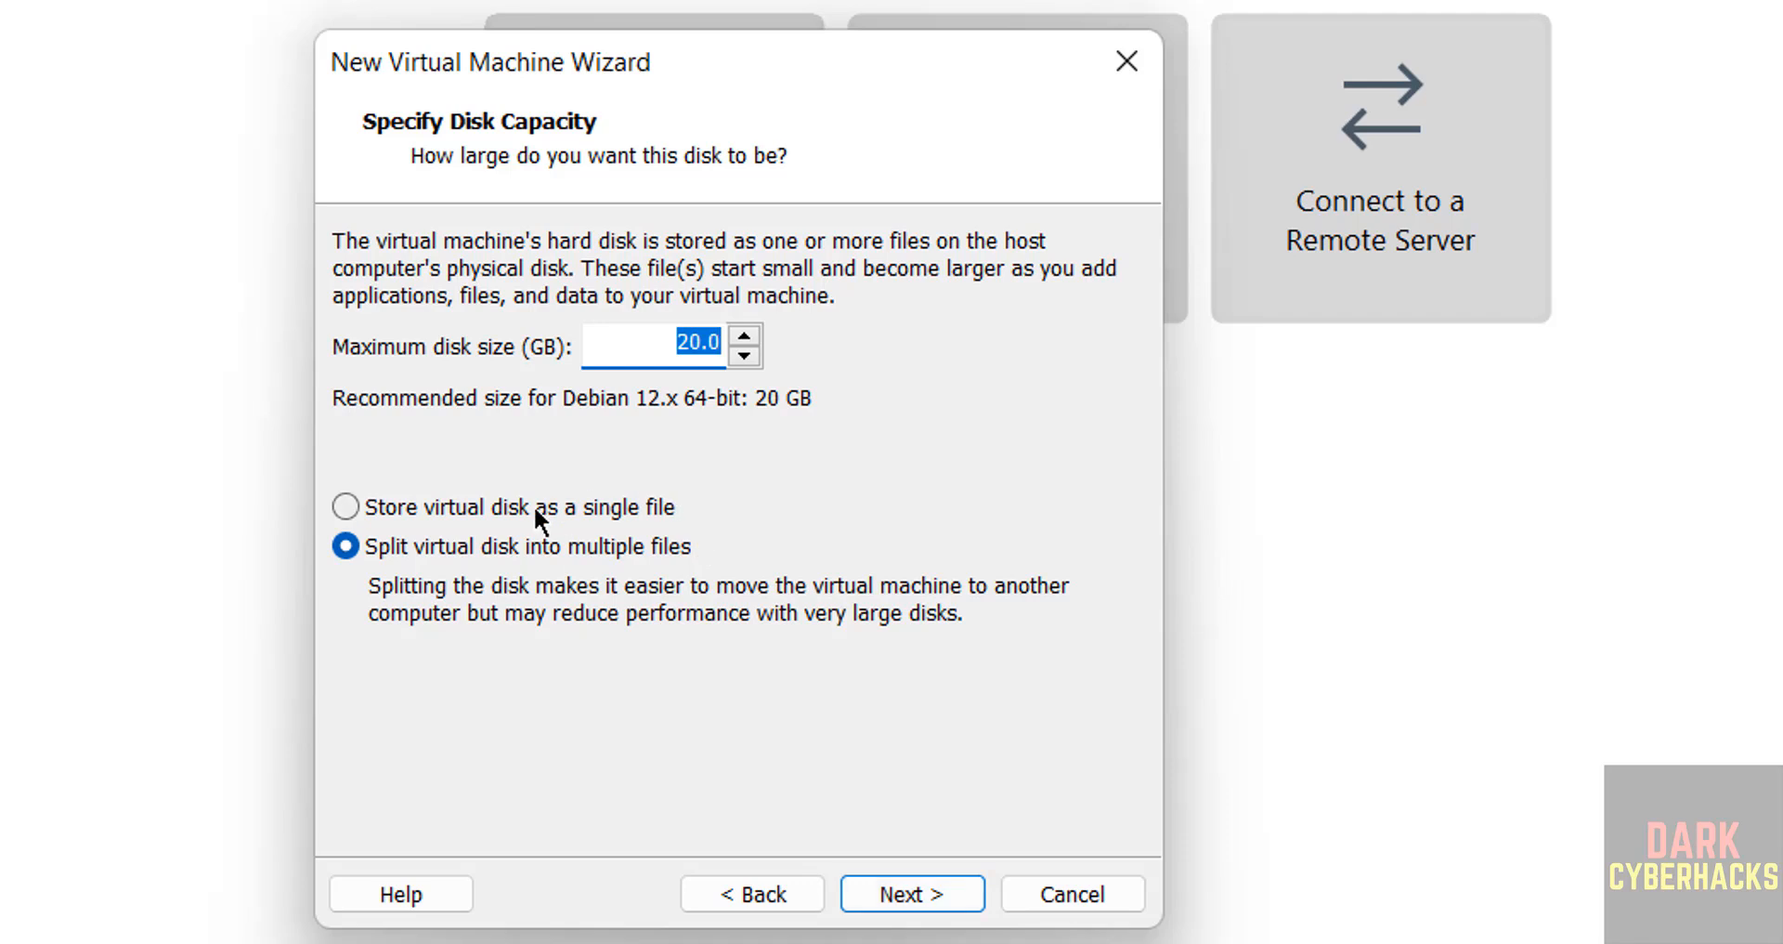
# - Store the virtual disk as a single file and set its maximum size to 50 GB
pyautogui.click(535, 506)
pyautogui.doubleClick(679, 341)
pyautogui.write('50')
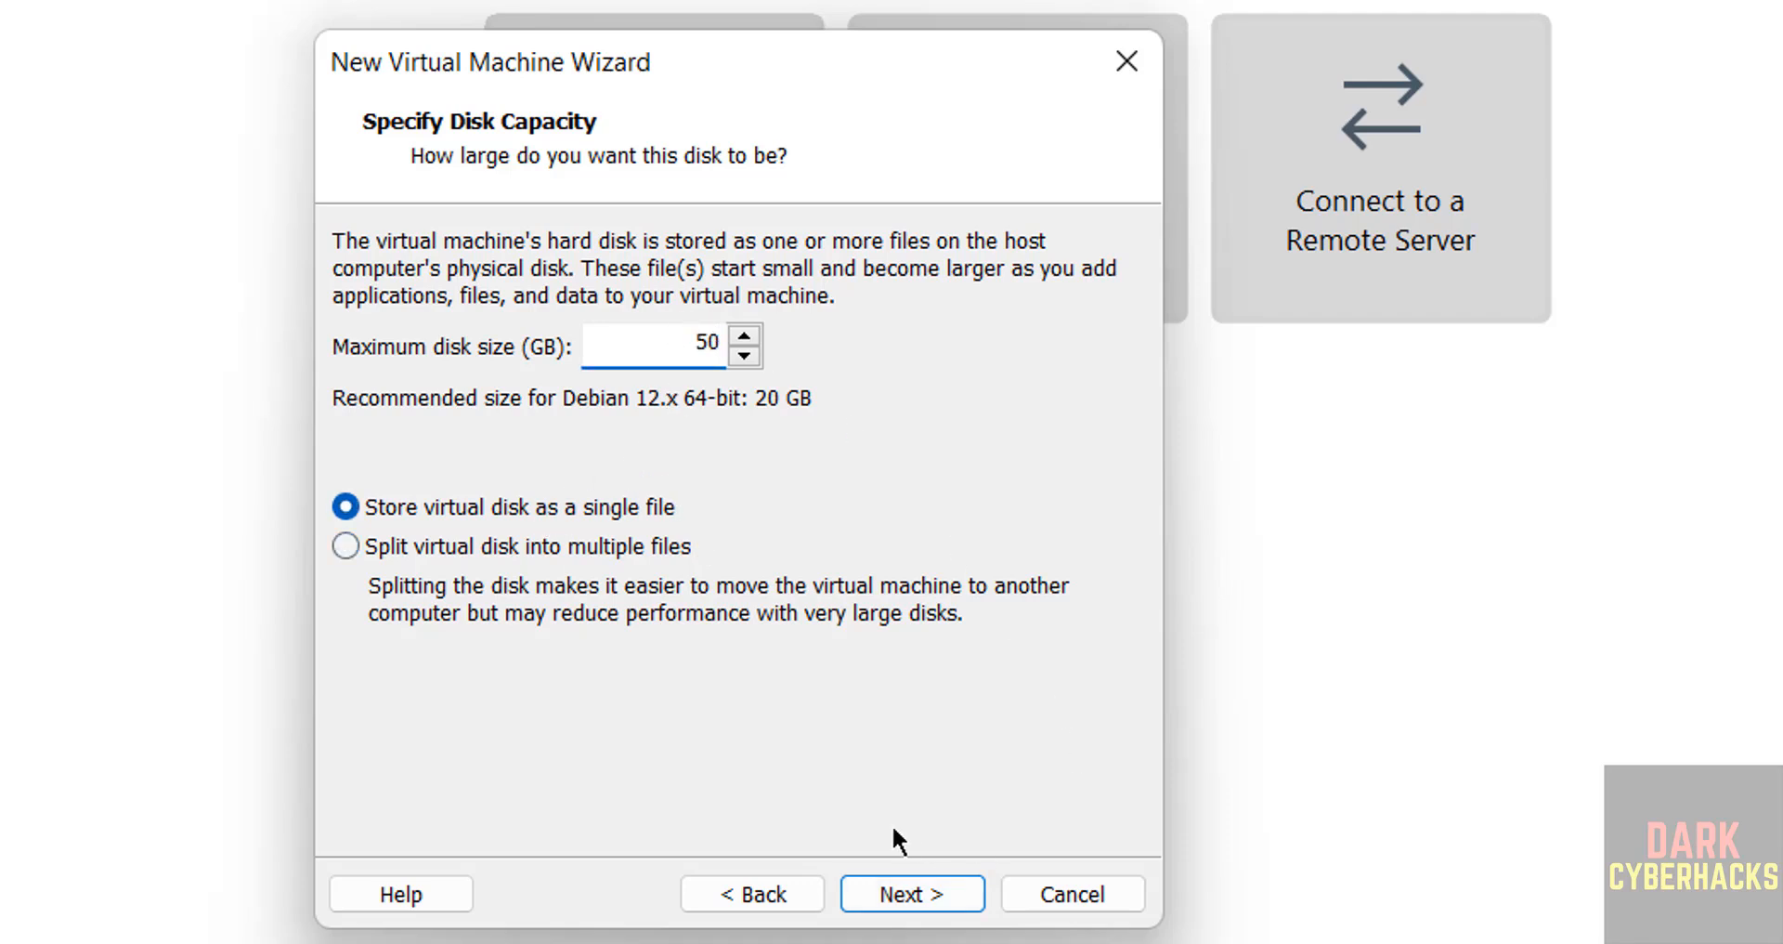
# - Increase the virtual machine's memory to 4 GB and finish creating it
pyautogui.click(876, 883)
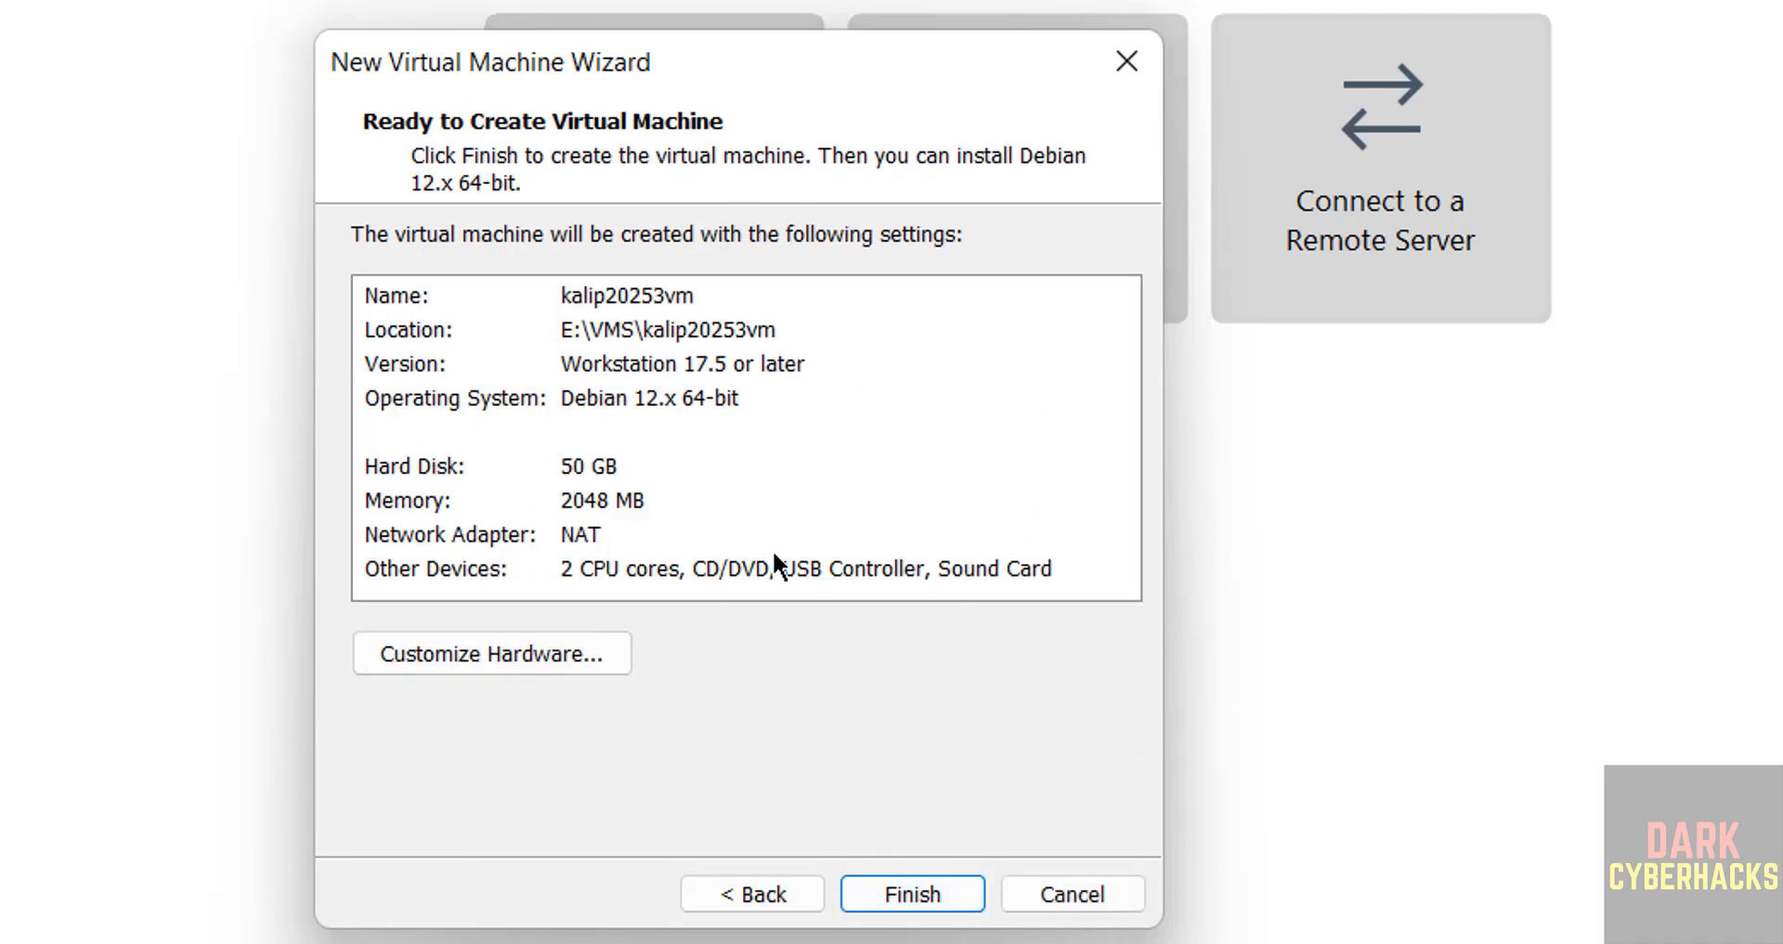
pyautogui.click(430, 654)
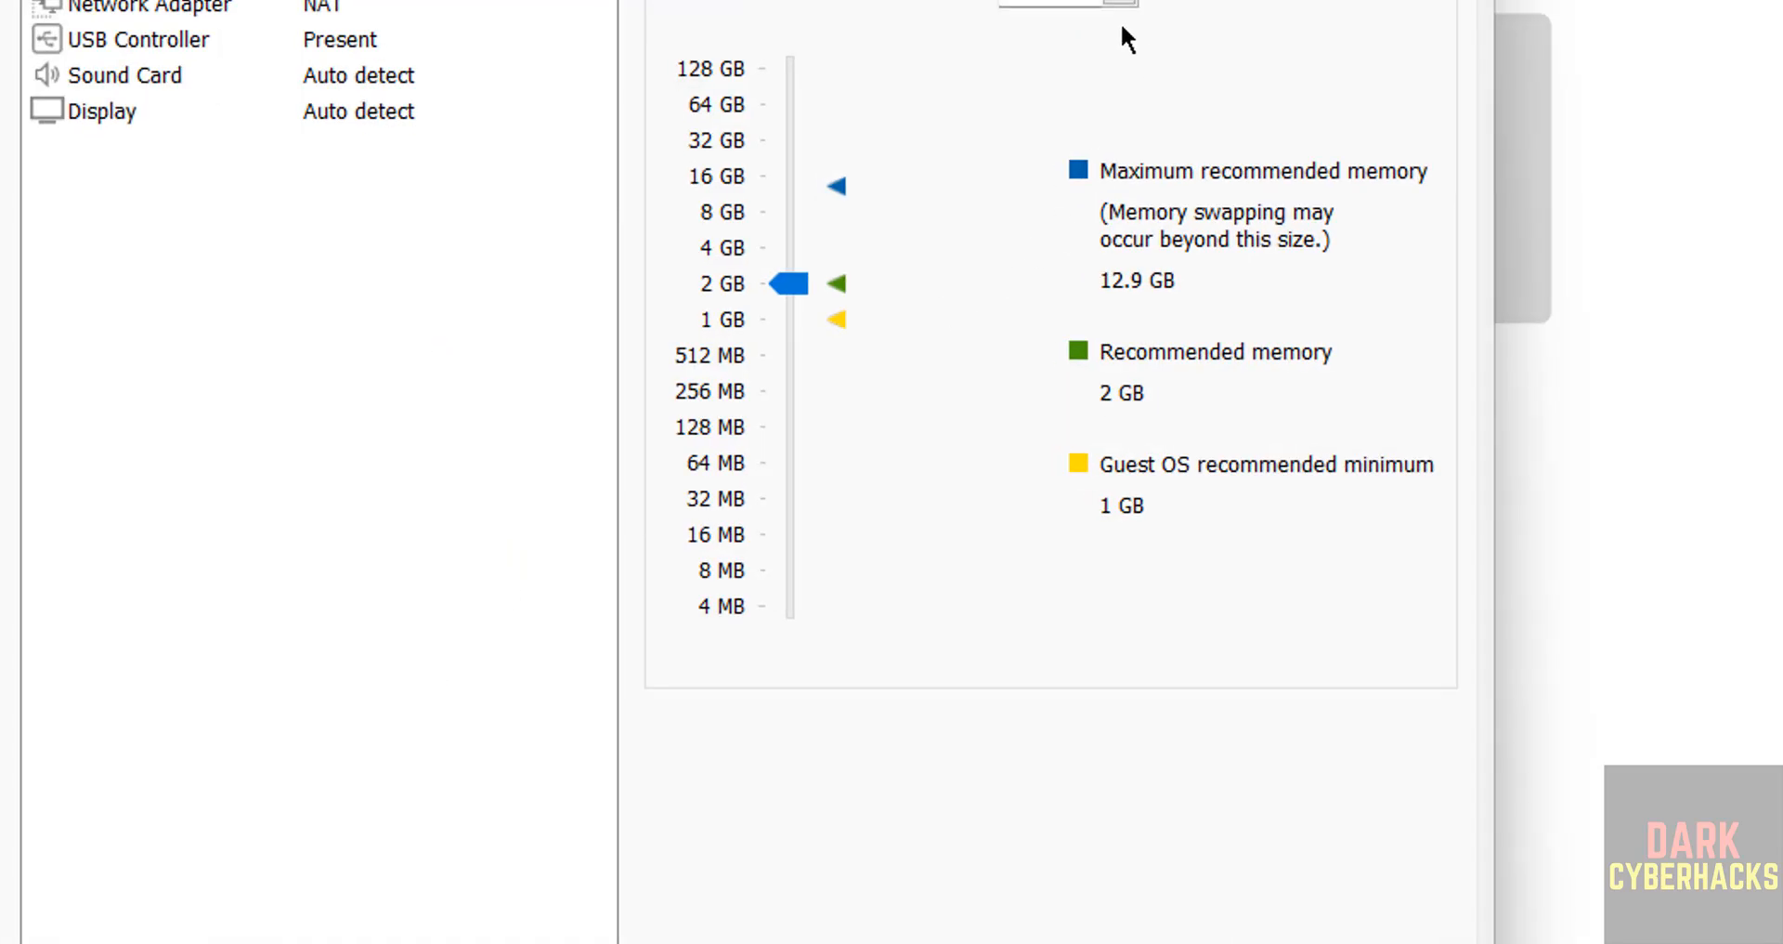
pyautogui.click(778, 246)
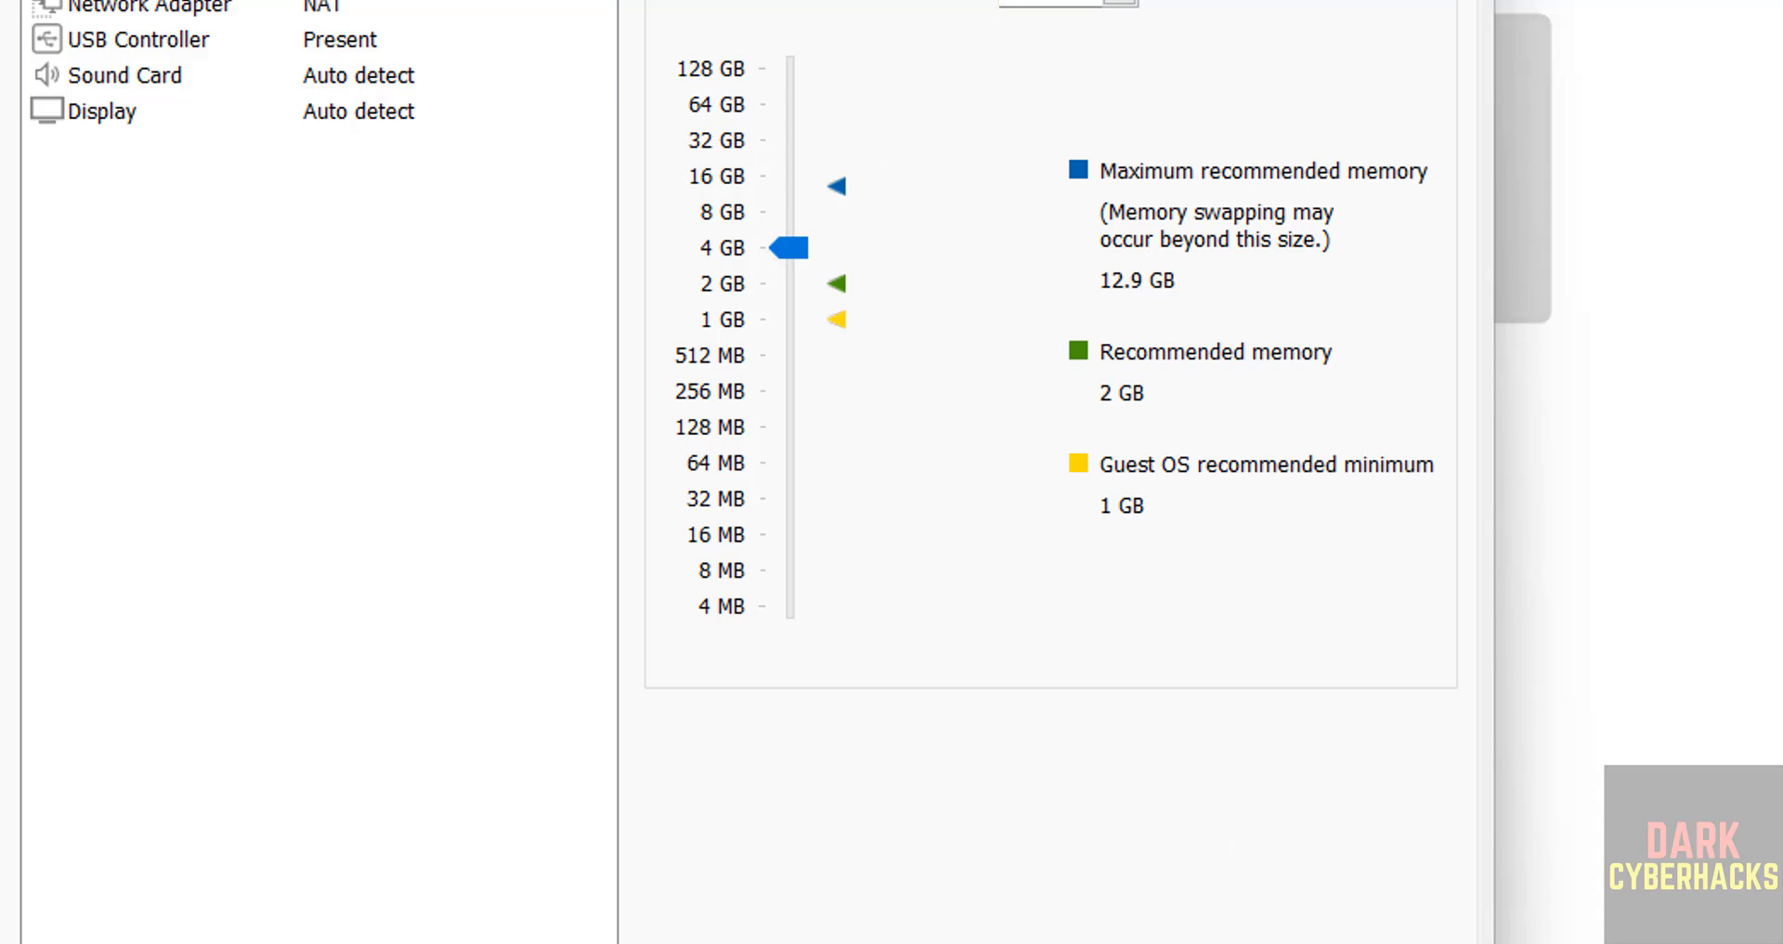
pyautogui.press('Escape')
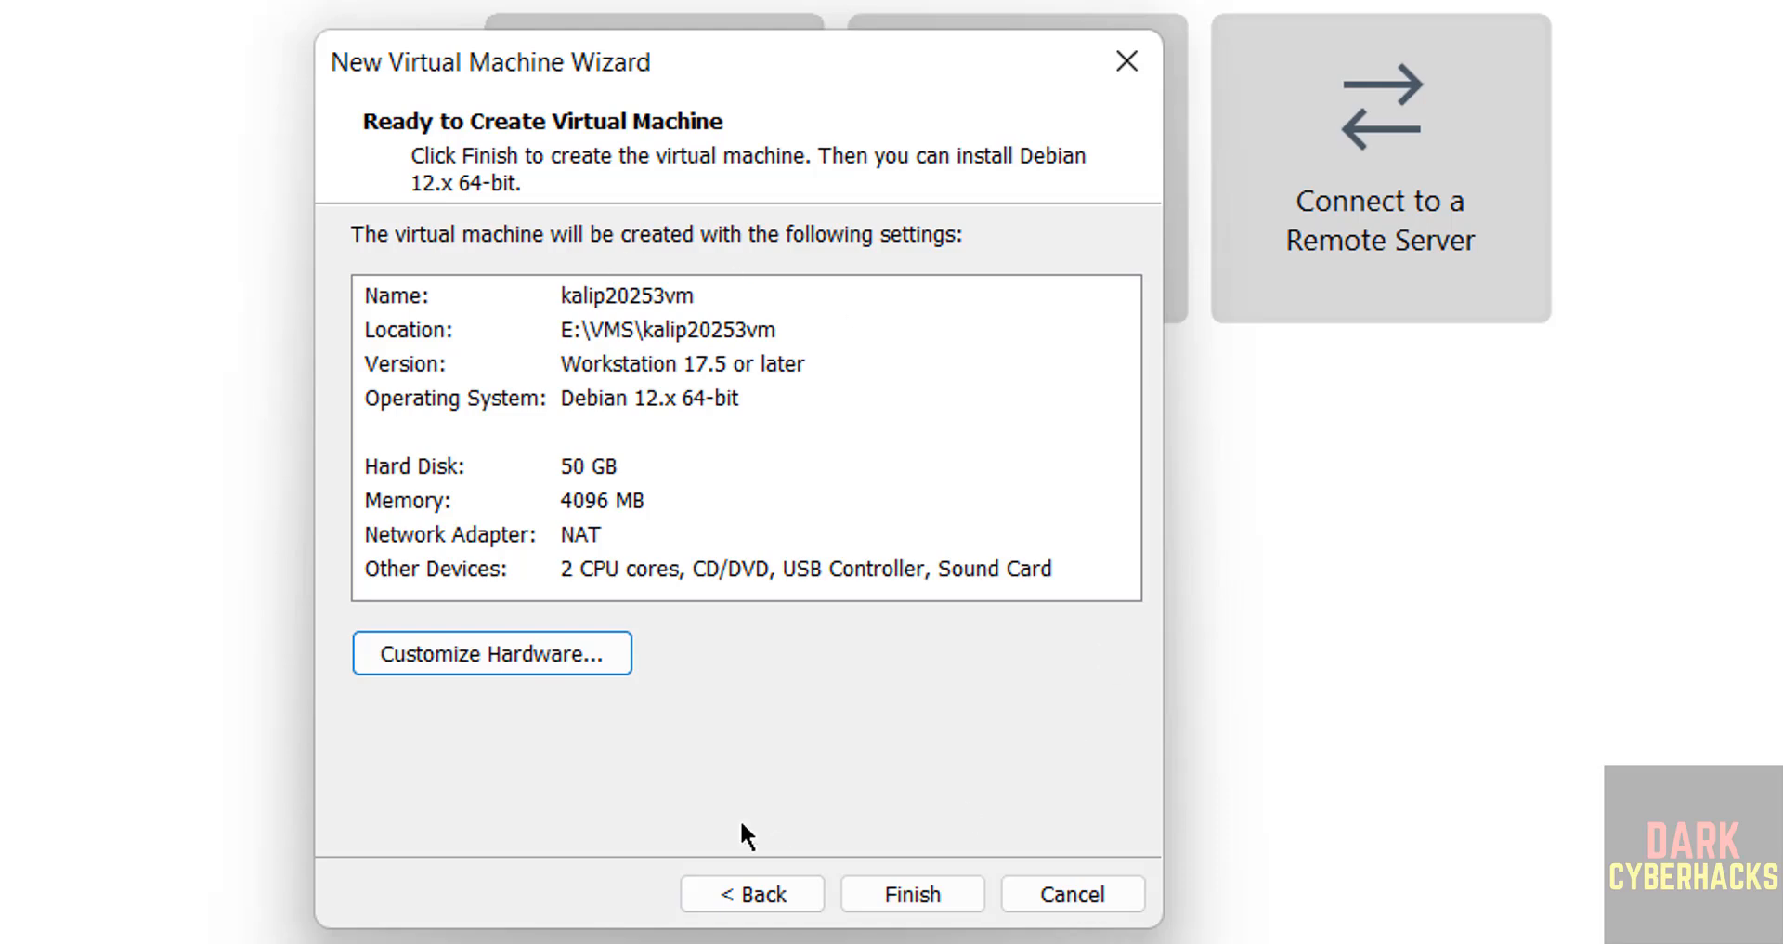
pyautogui.click(879, 882)
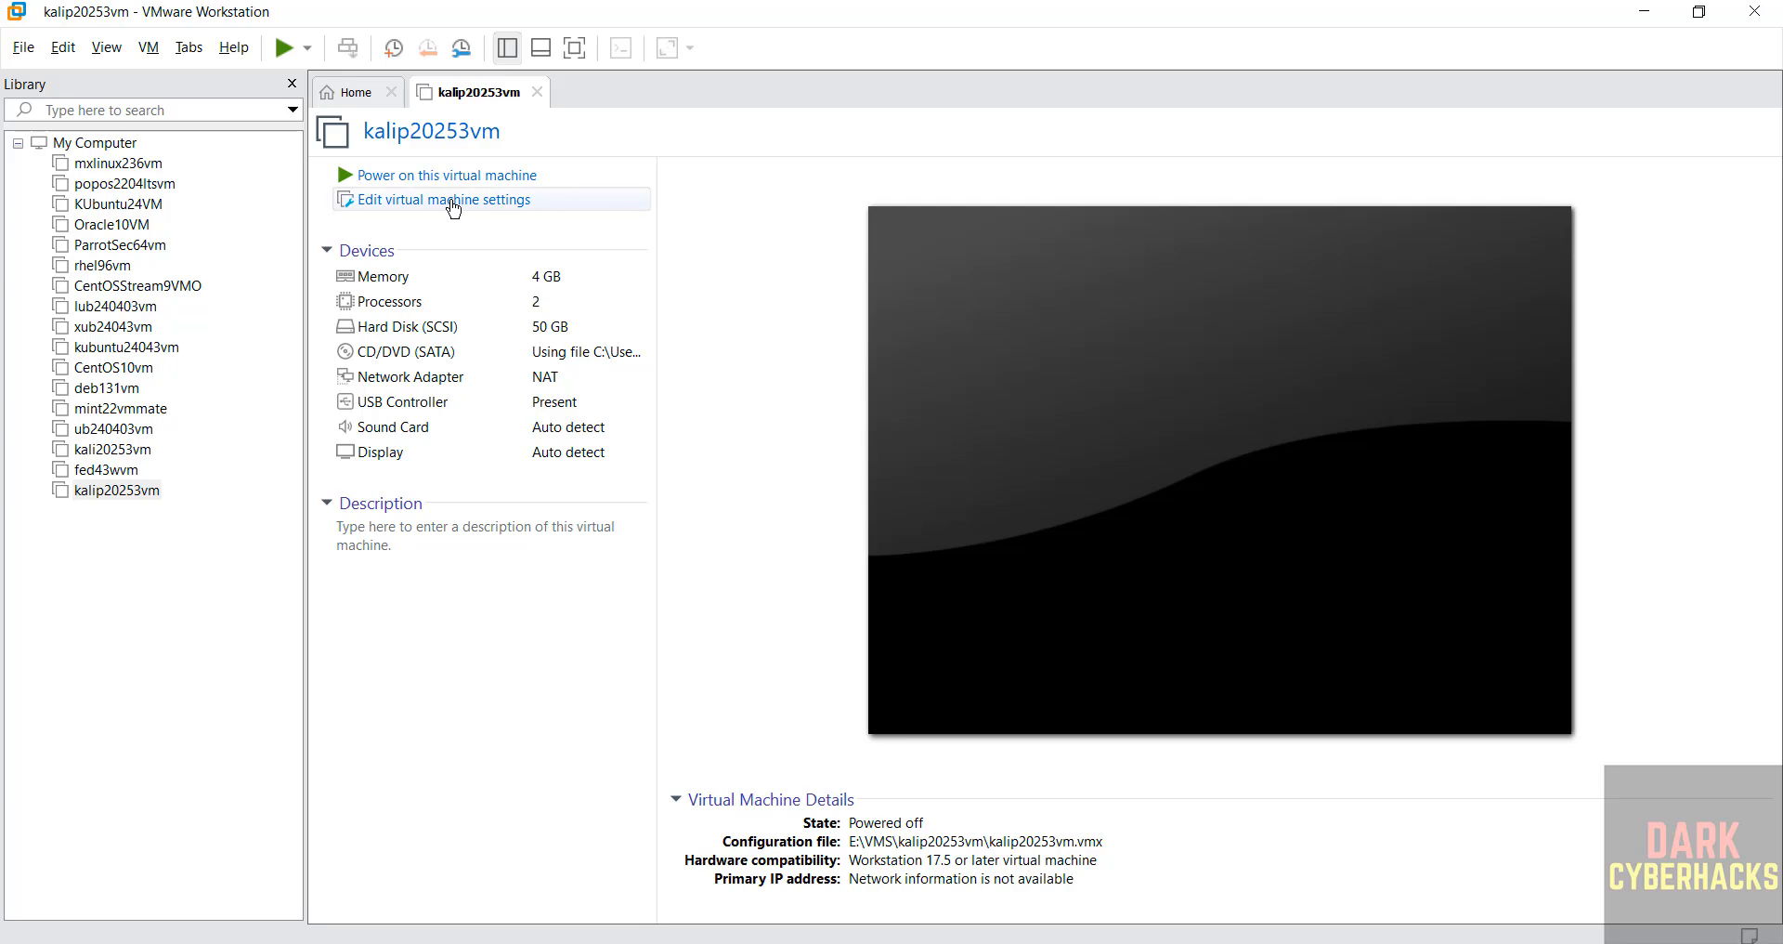
pyautogui.rightClick(134, 494)
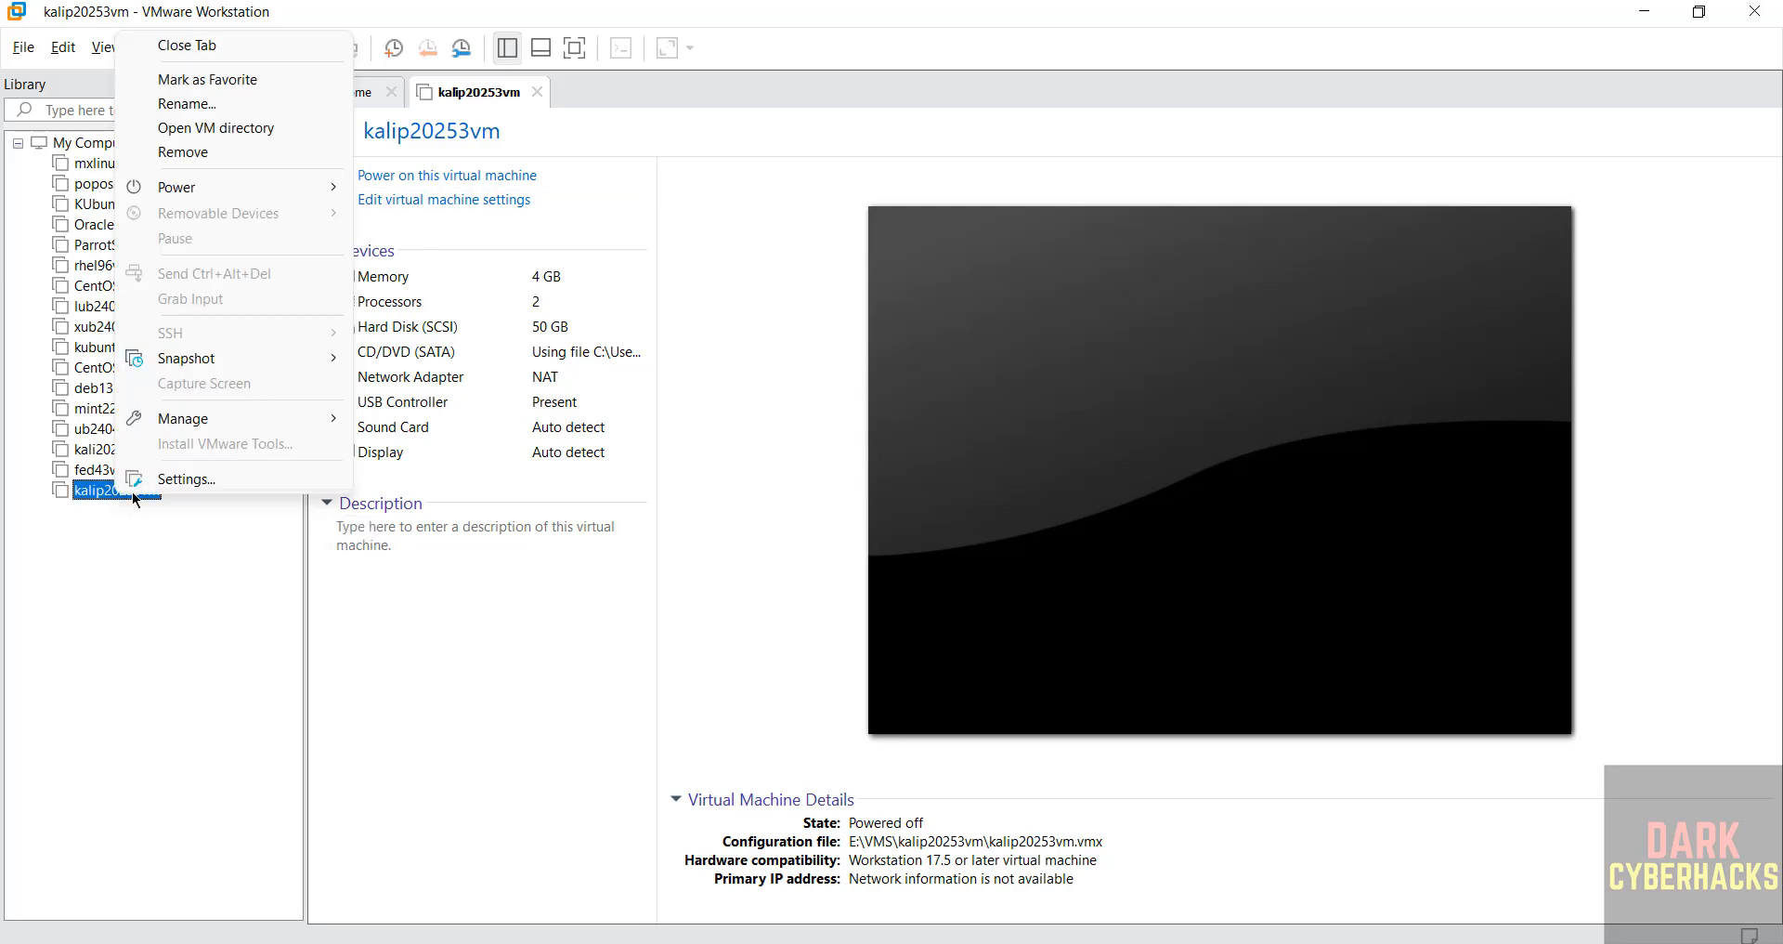
pyautogui.click(134, 537)
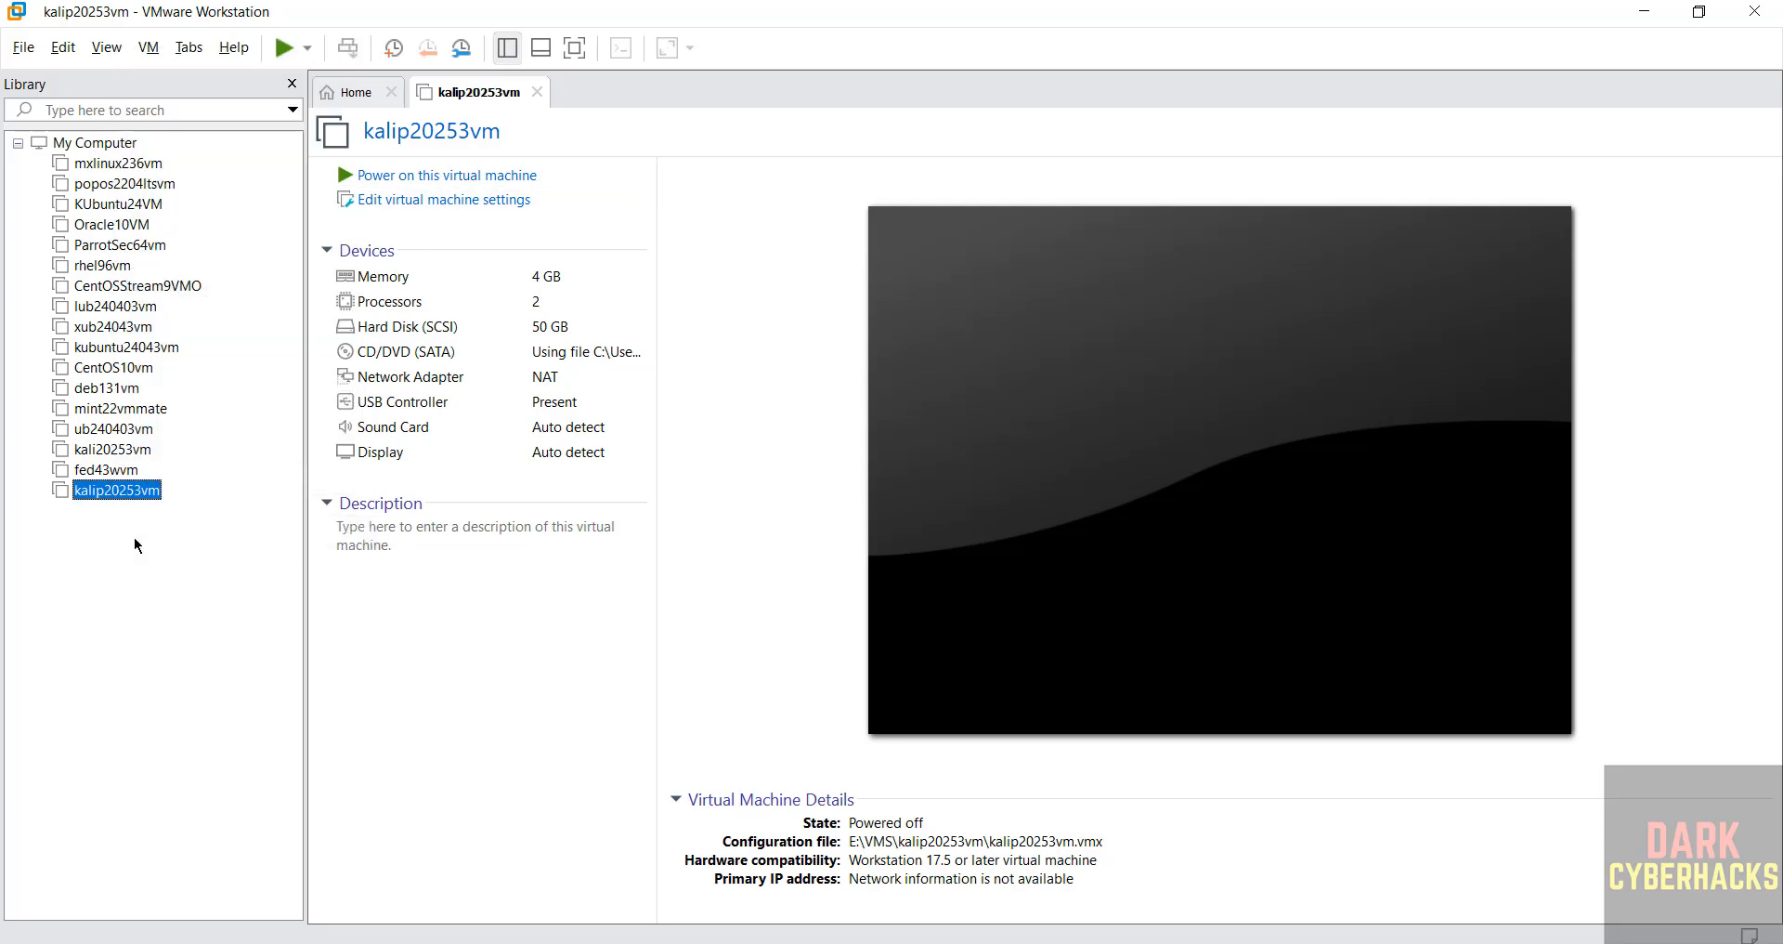
pyautogui.click(145, 59)
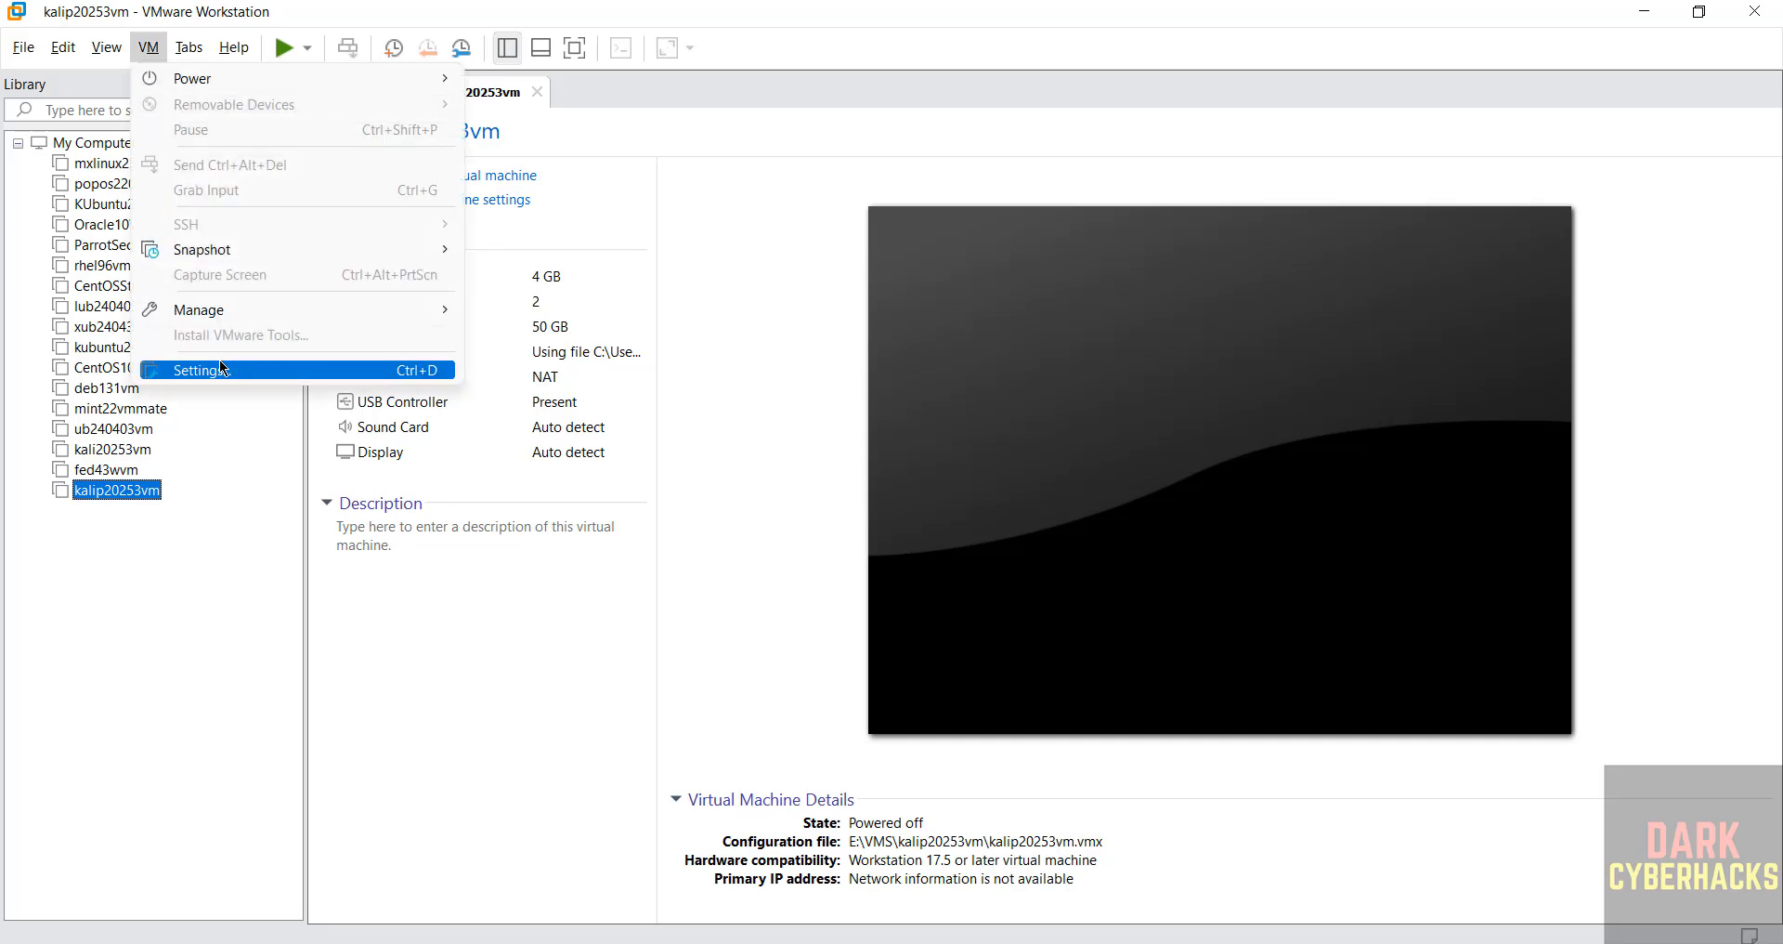
pyautogui.click(721, 495)
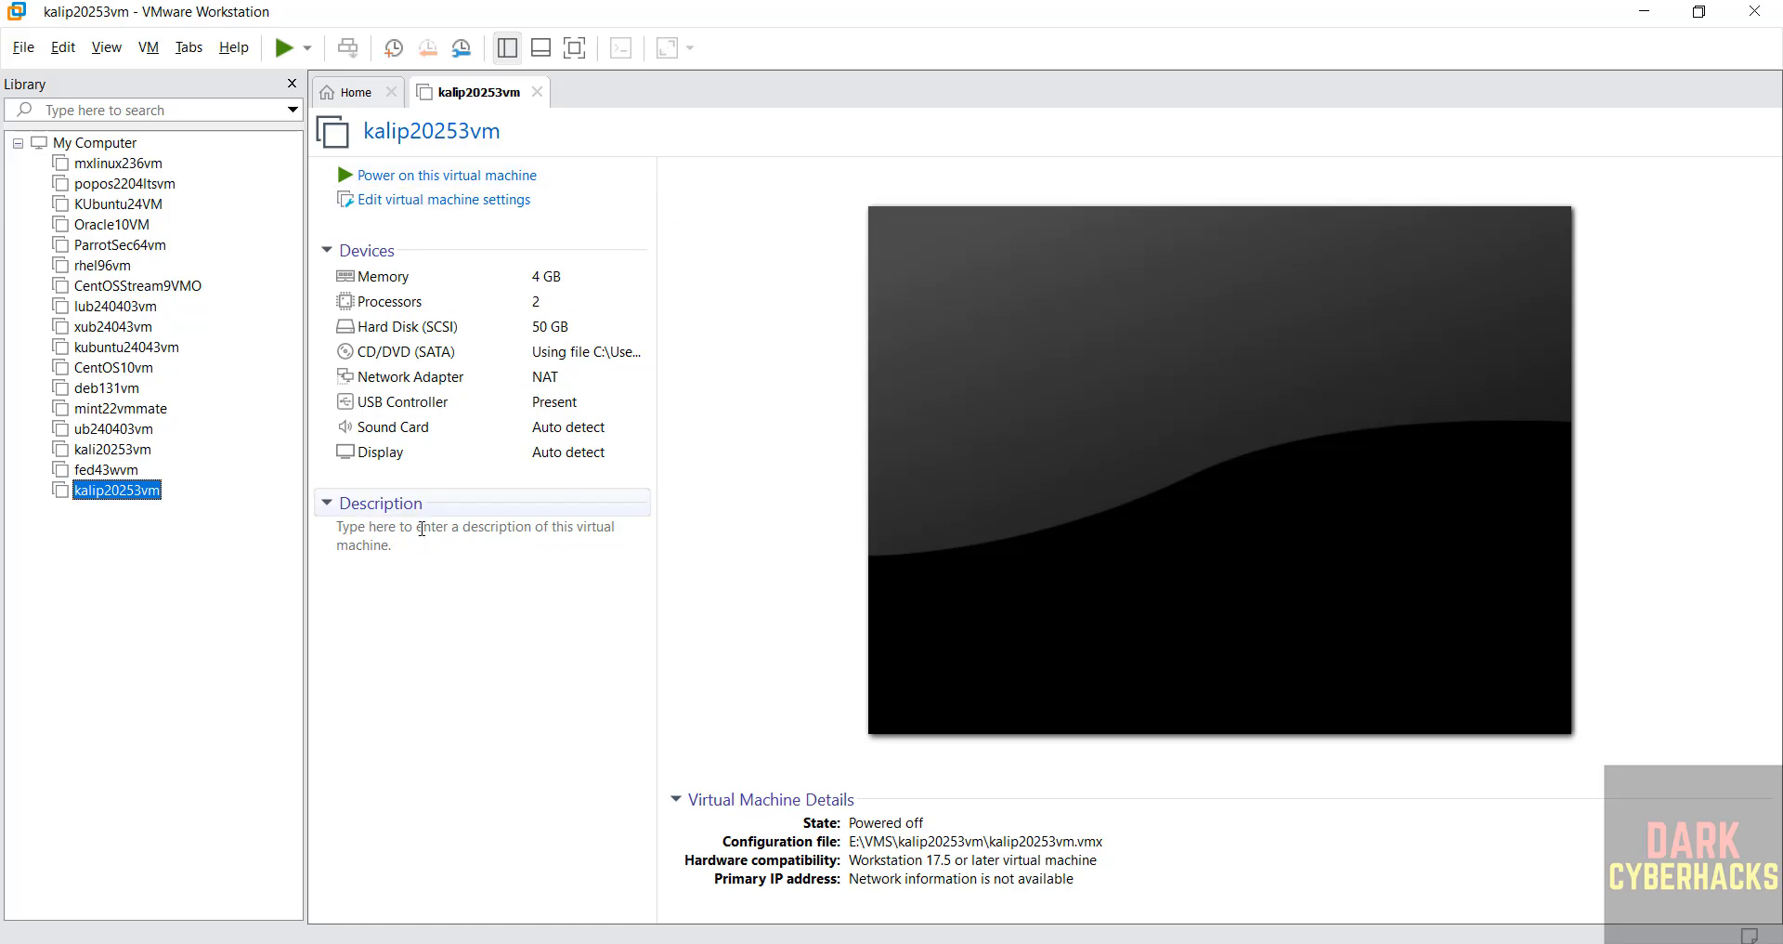
pyautogui.click(384, 546)
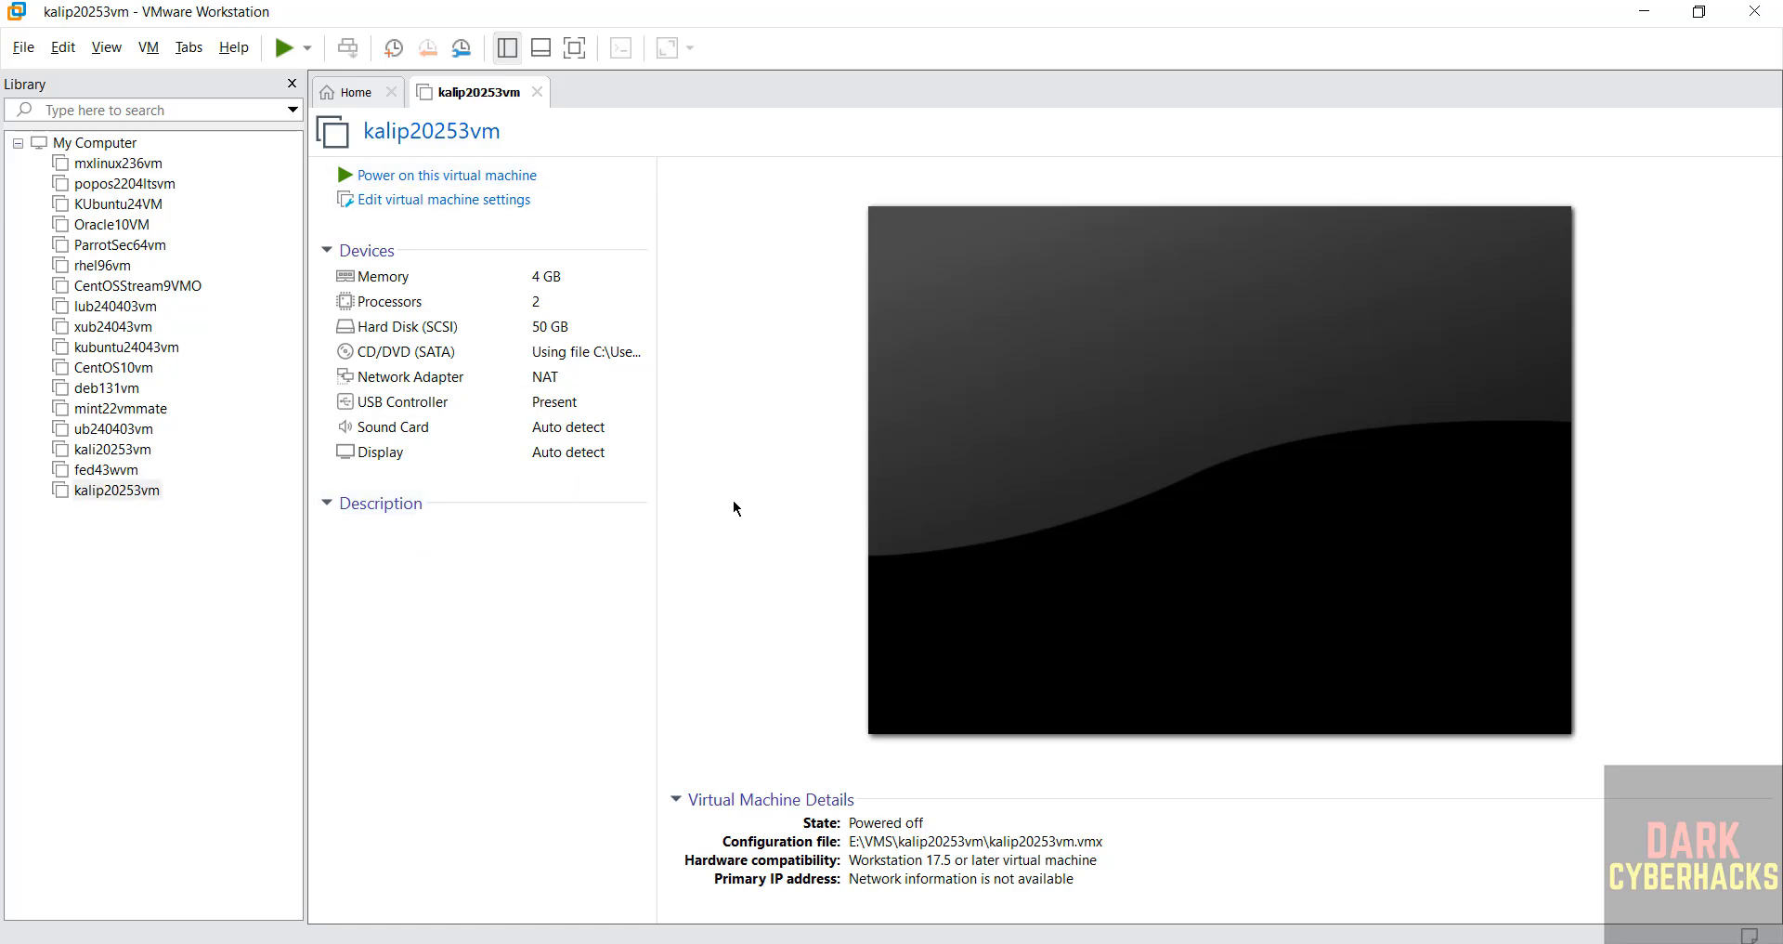
# - Power on the kalip20253vm virtual machine and start the Kali graphical install
pyautogui.click(452, 176)
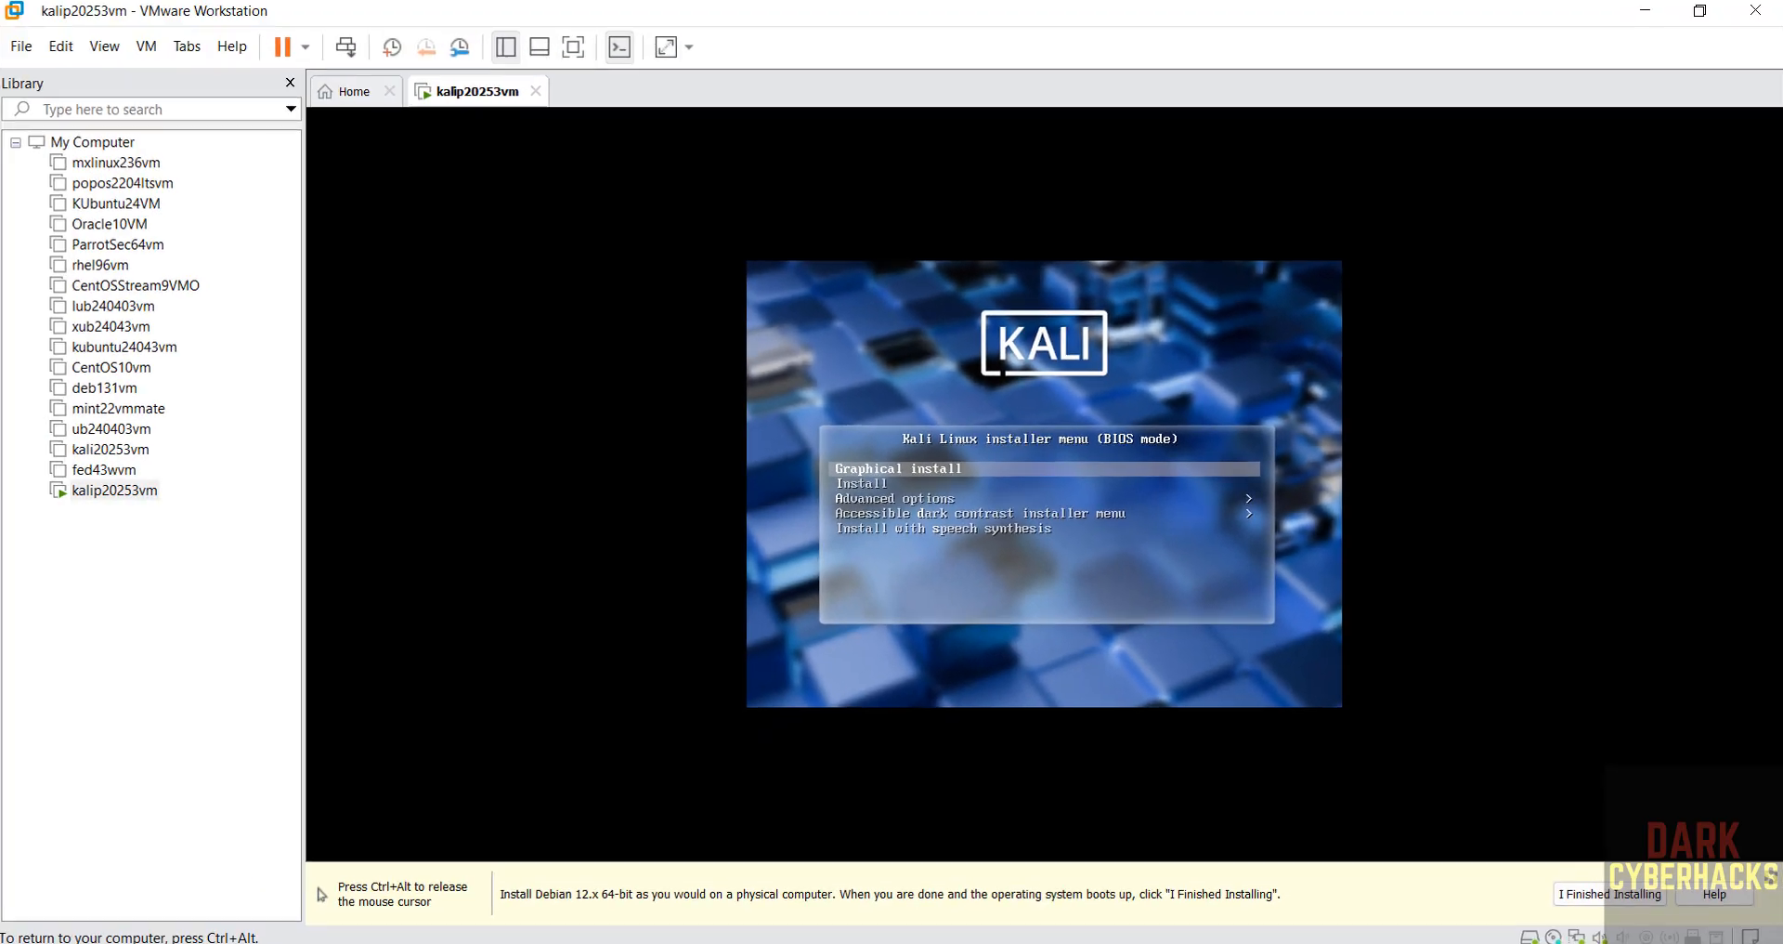
pyautogui.press('Return')
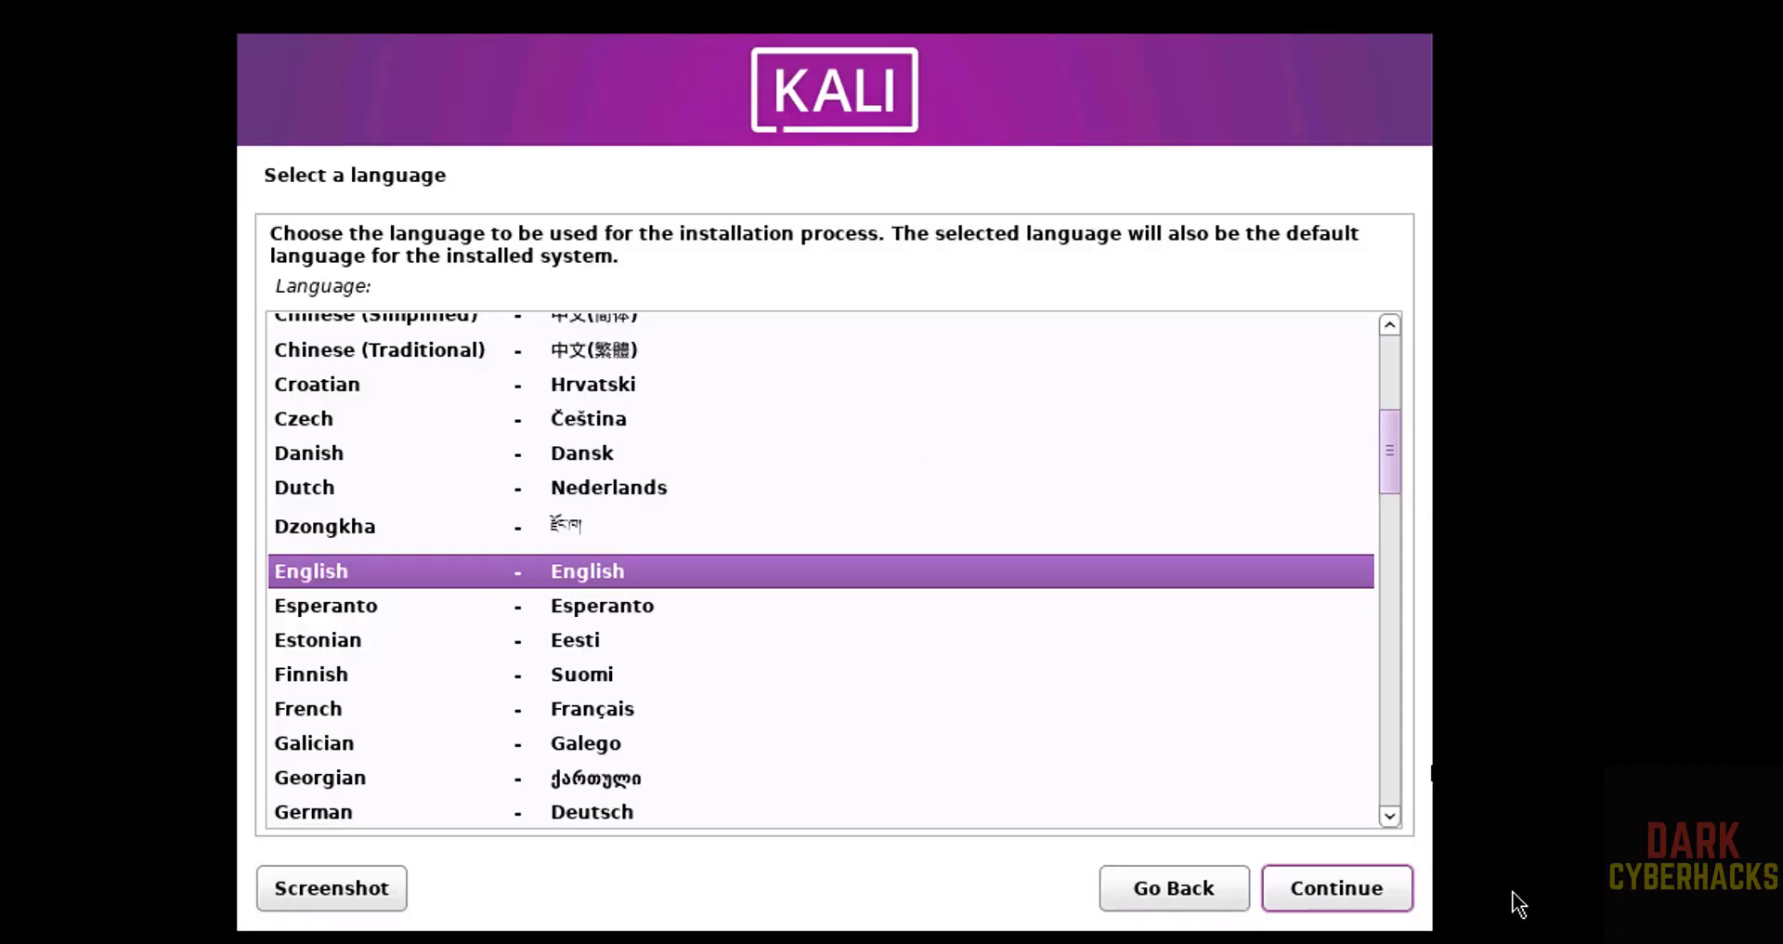
# - Set the installer's locale options to English language, United States location and American English keymap
pyautogui.click(1374, 890)
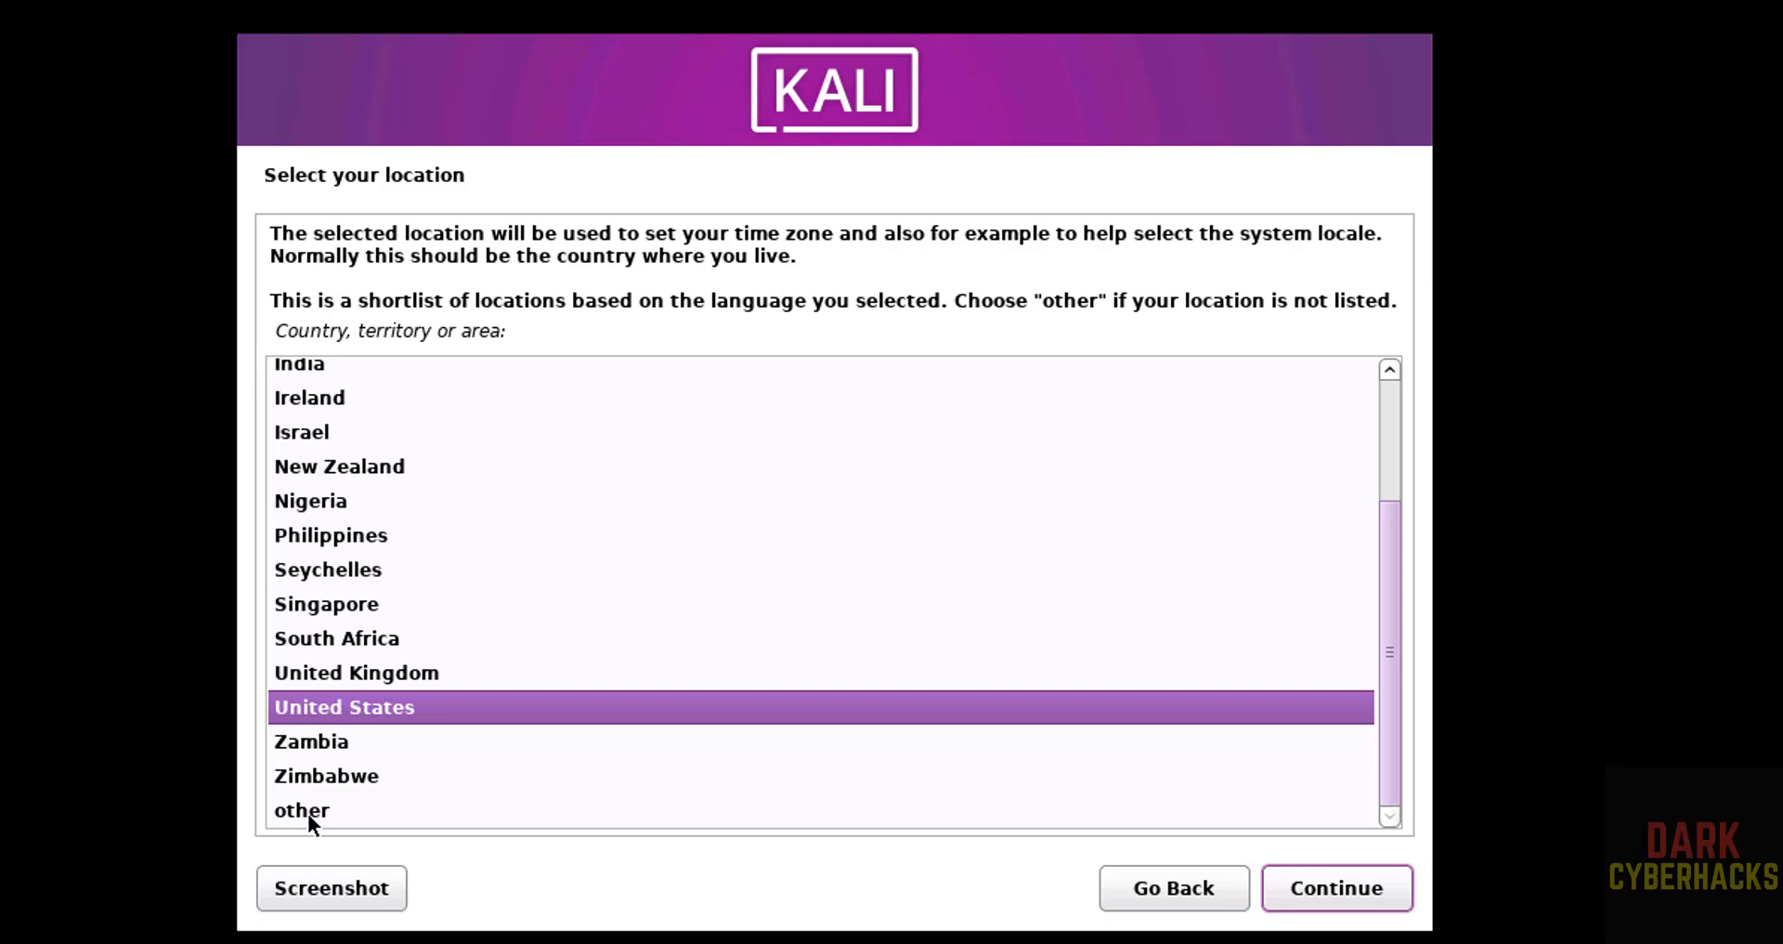
pyautogui.click(1344, 893)
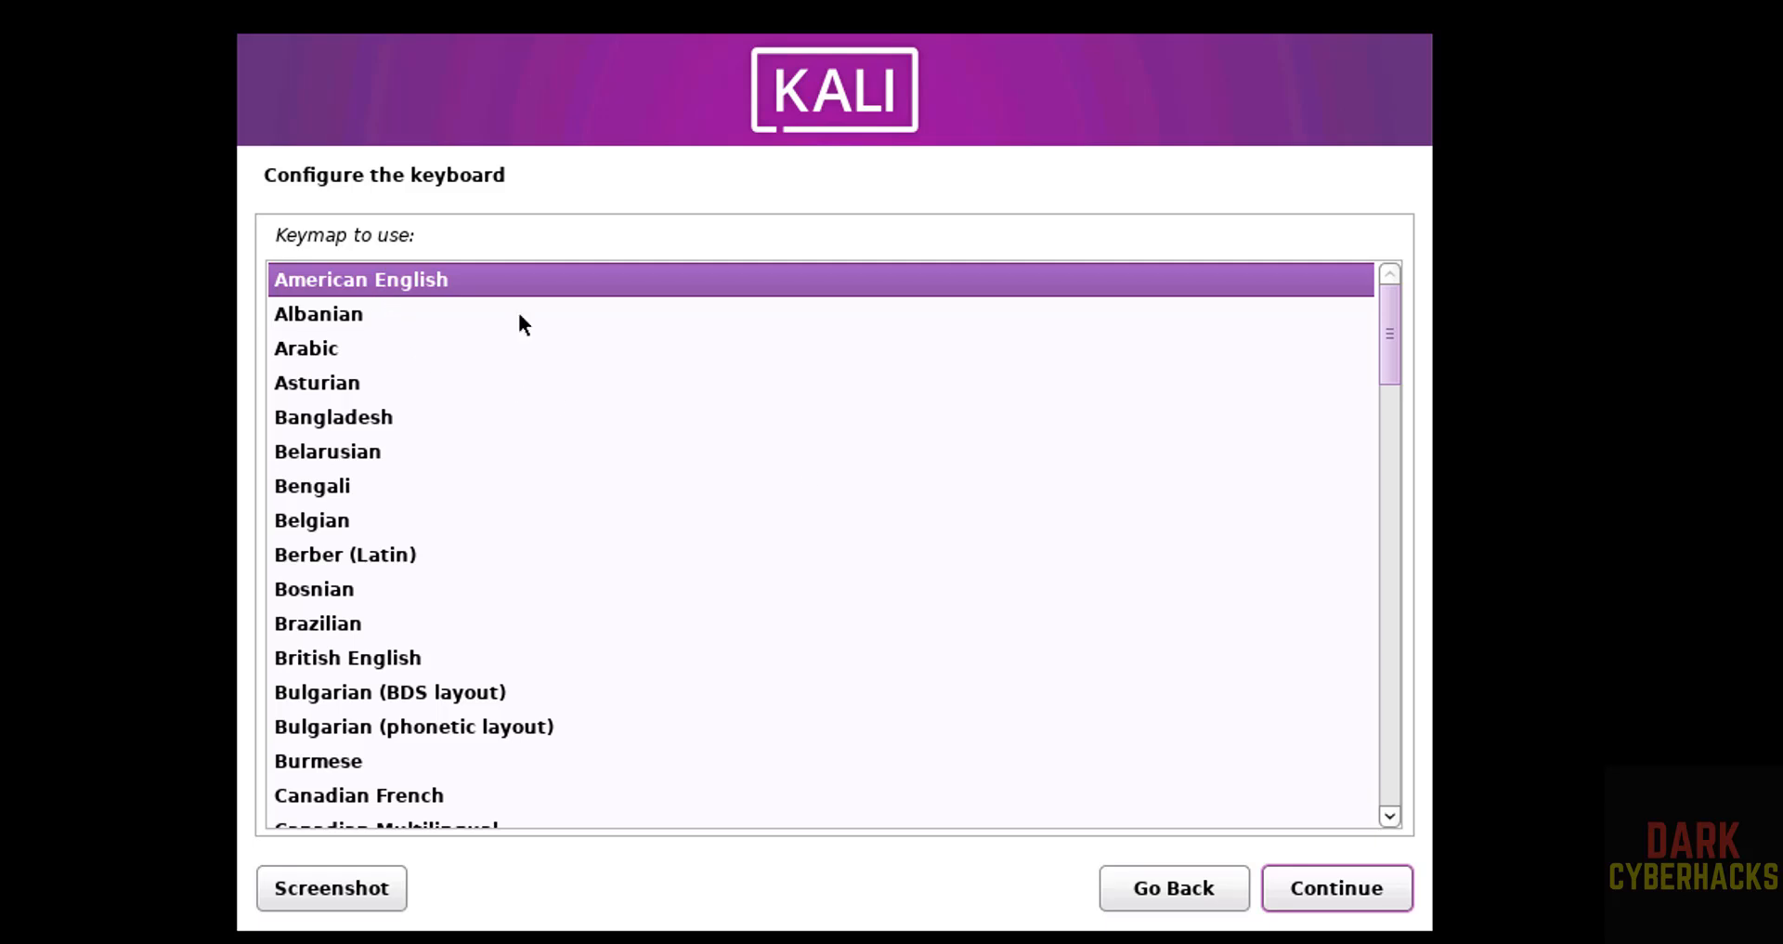
pyautogui.click(1340, 886)
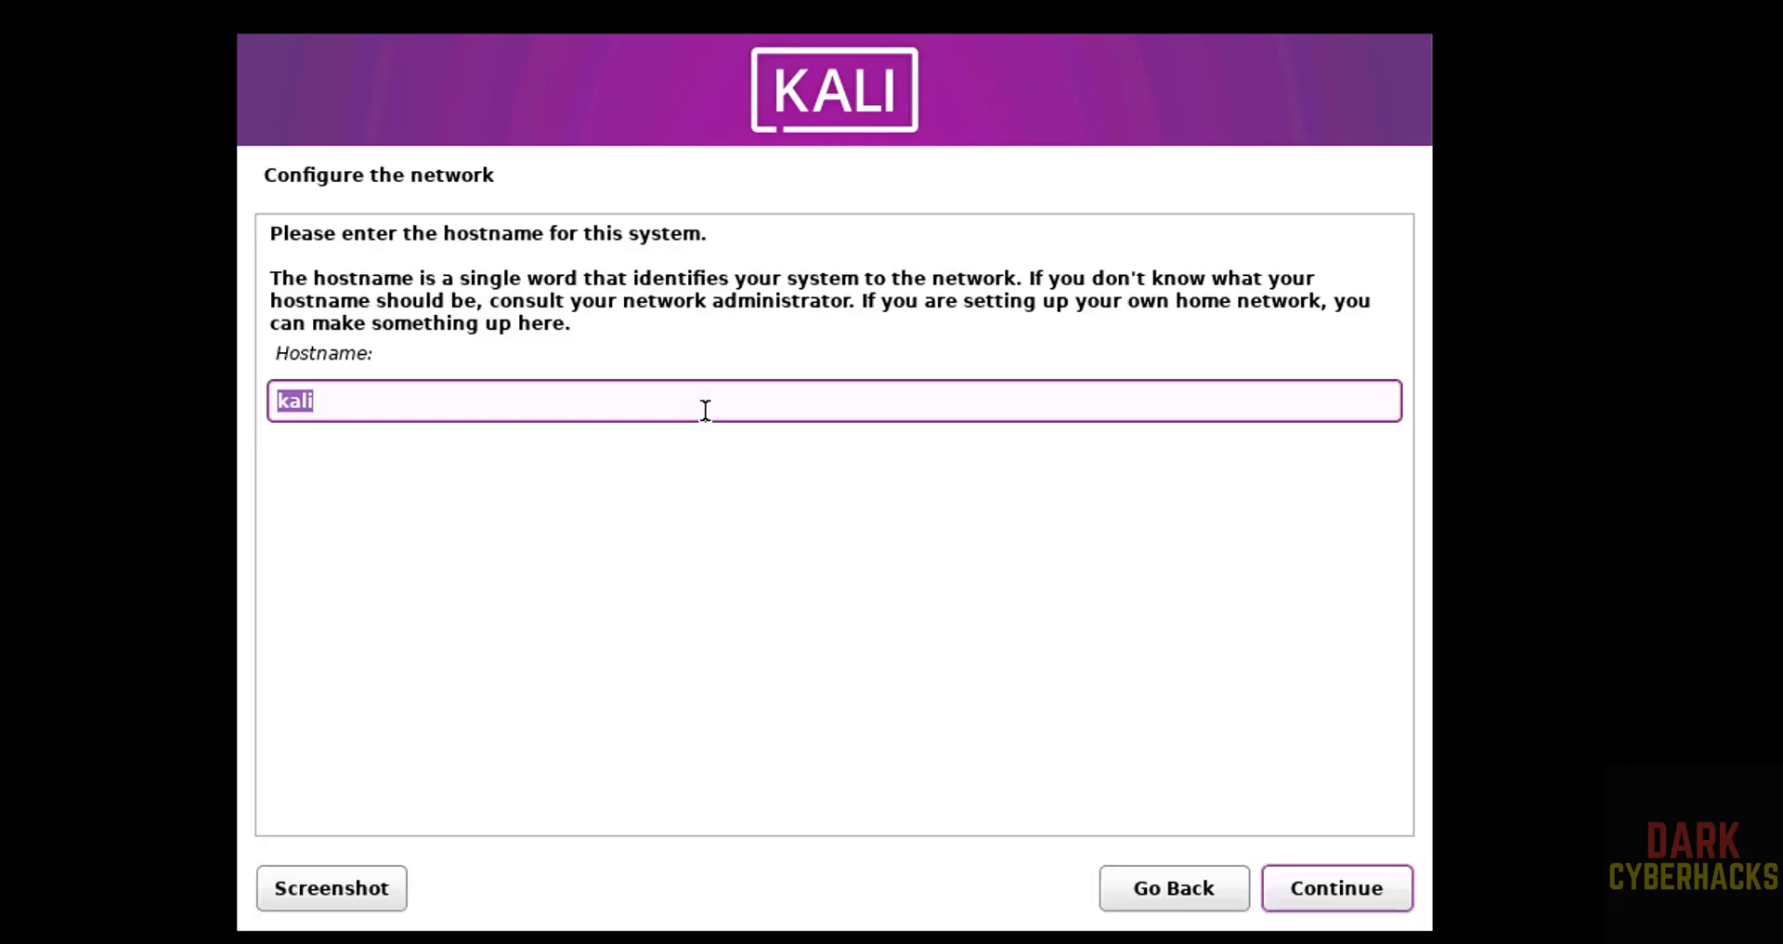
# - Set the system's hostname to kalip25vm and leave the domain name empty
pyautogui.press('BackSpace')
pyautogui.write('kalip20')
pyautogui.press('BackSpace')
pyautogui.write('5vm')
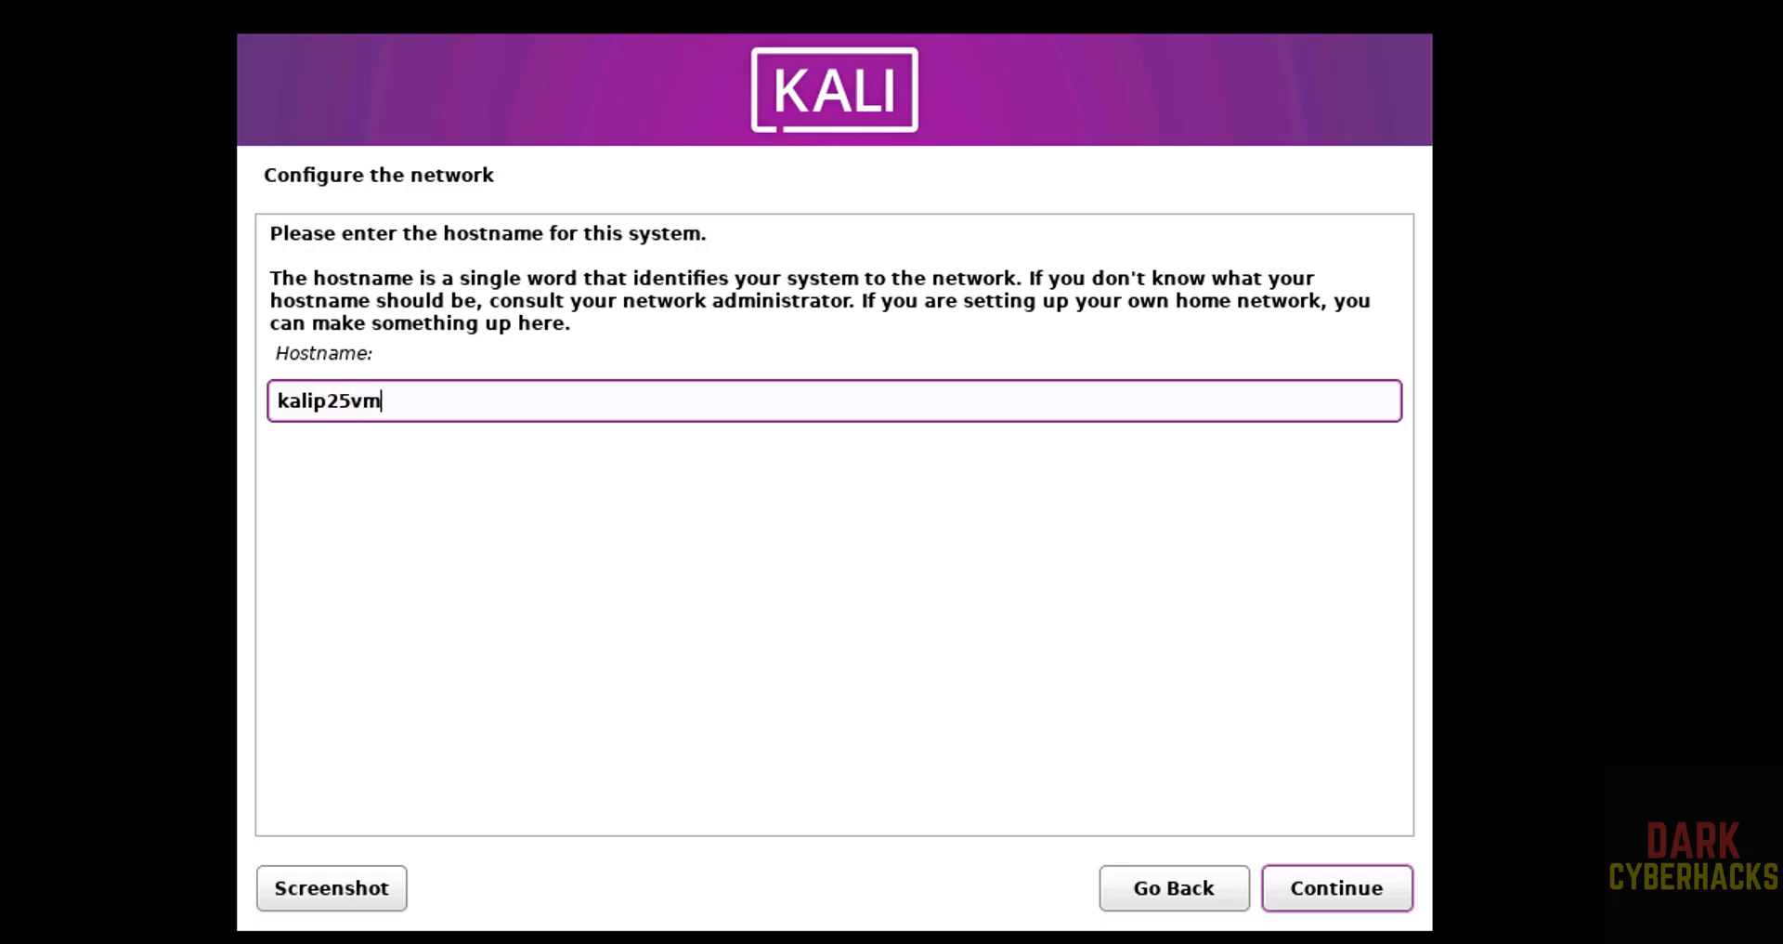
pyautogui.click(1328, 895)
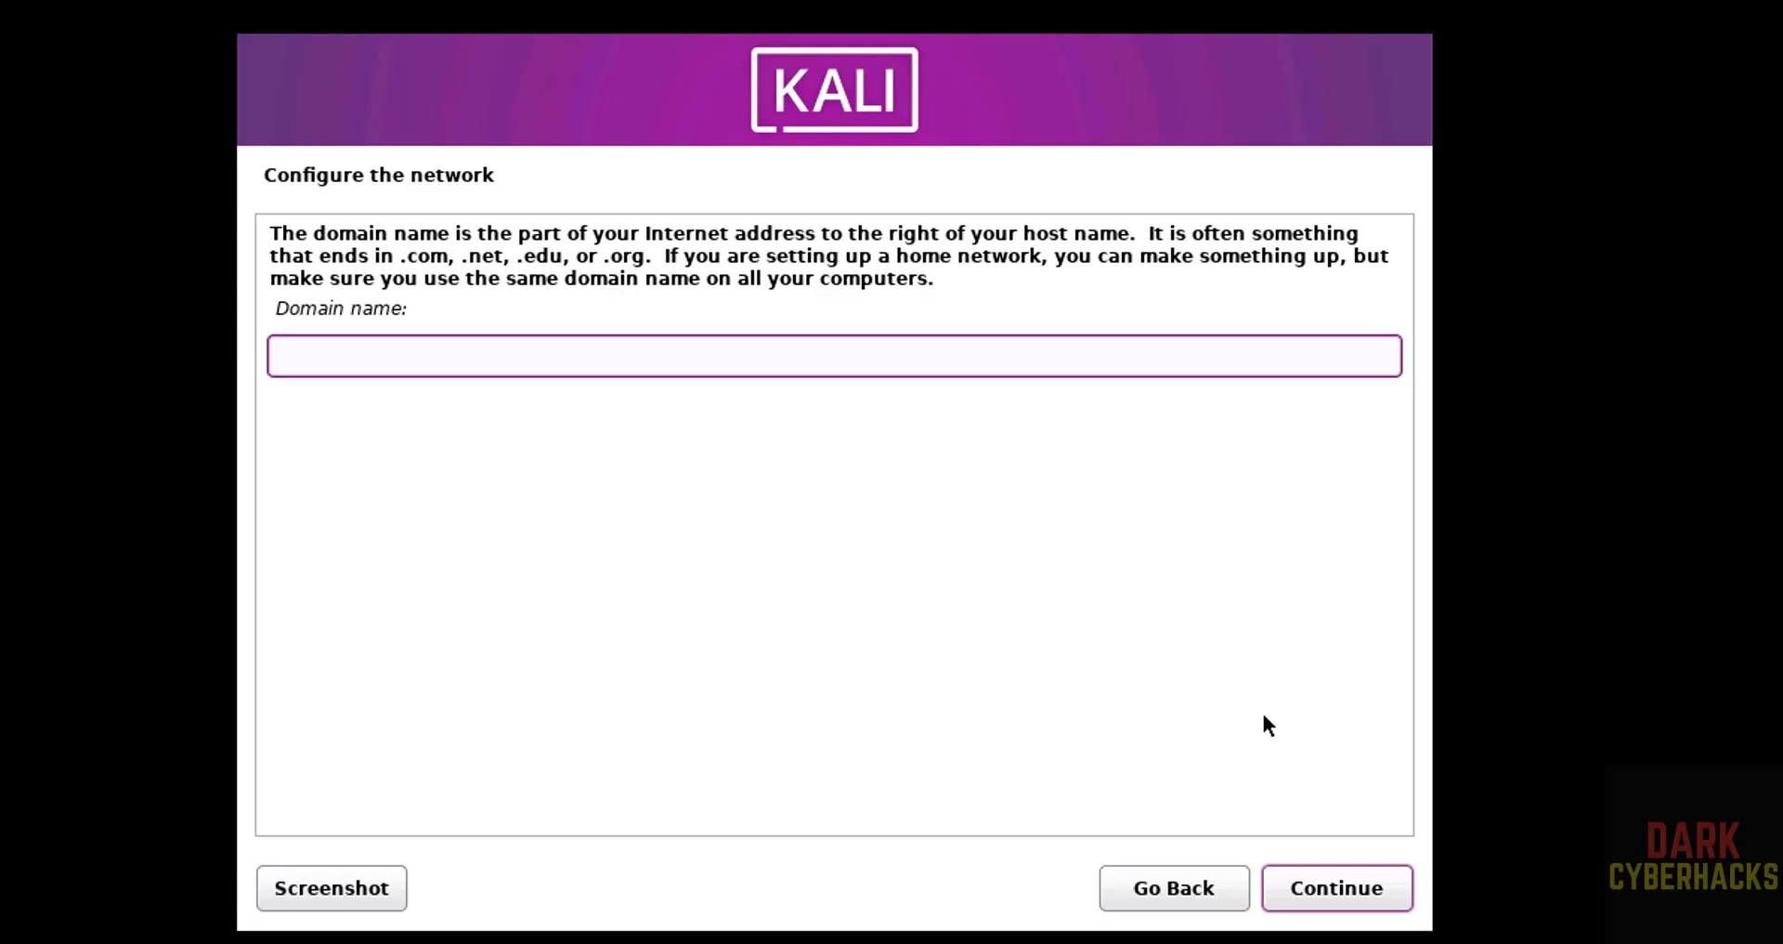
pyautogui.click(1379, 888)
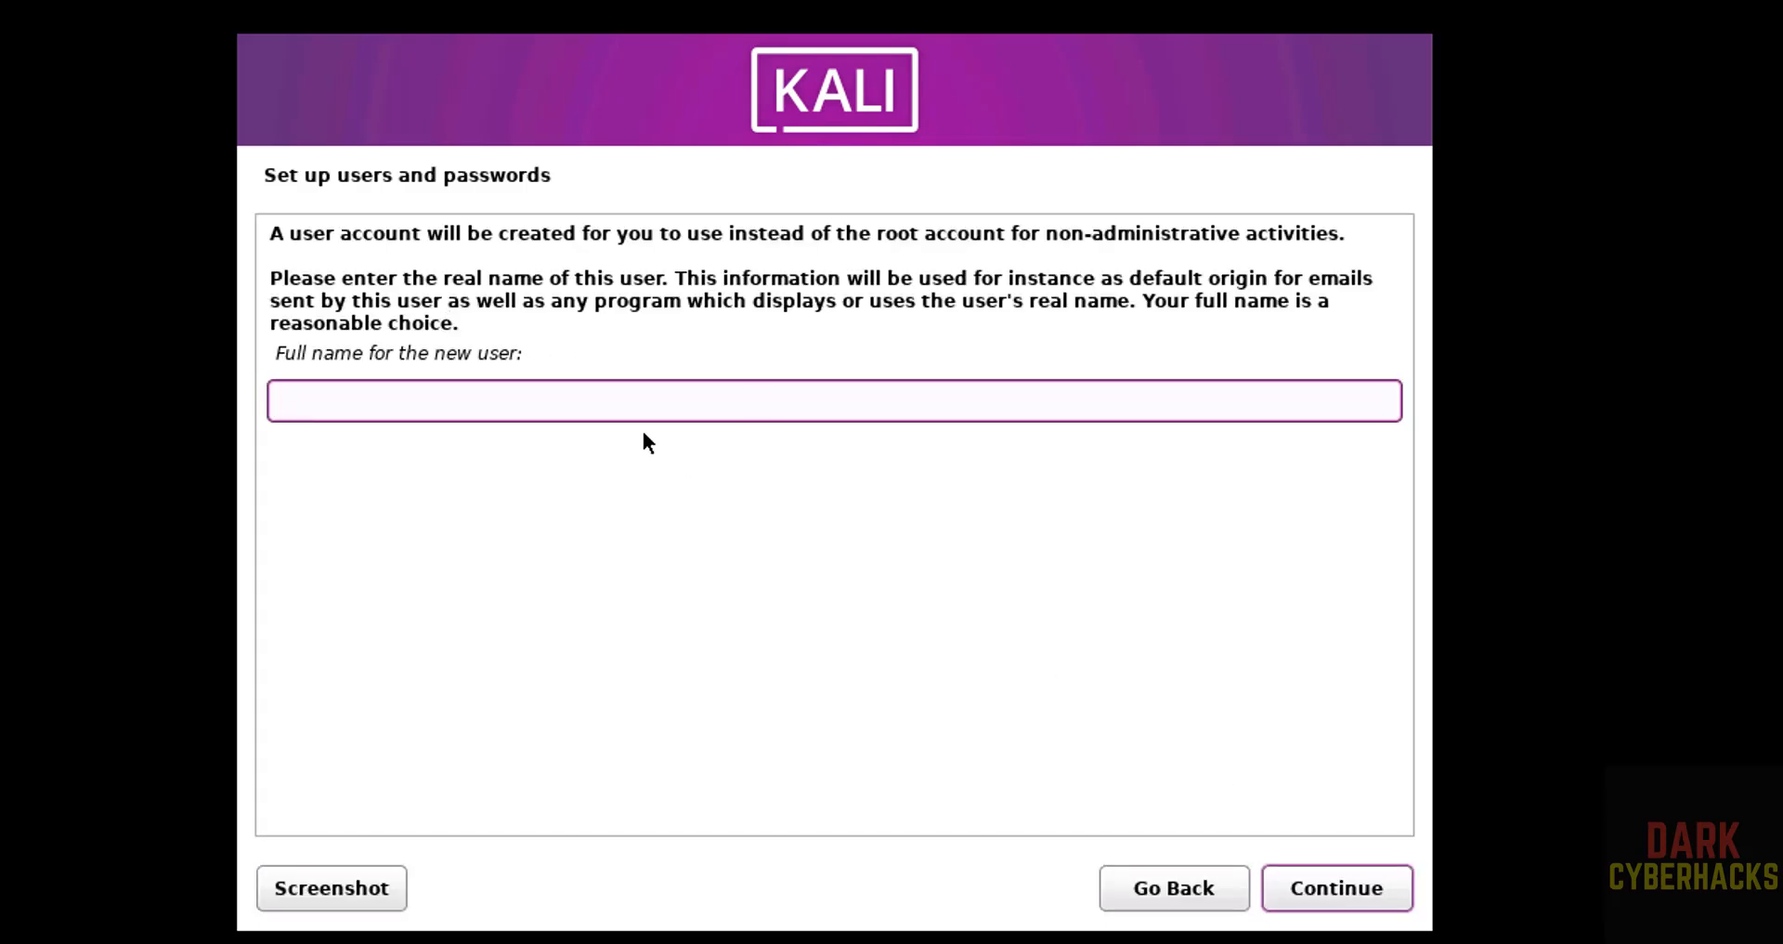
# - Enter r2schools as the new user's full name and accept r2schools as the account's username
pyautogui.write('r2schools')
pyautogui.press('Return')
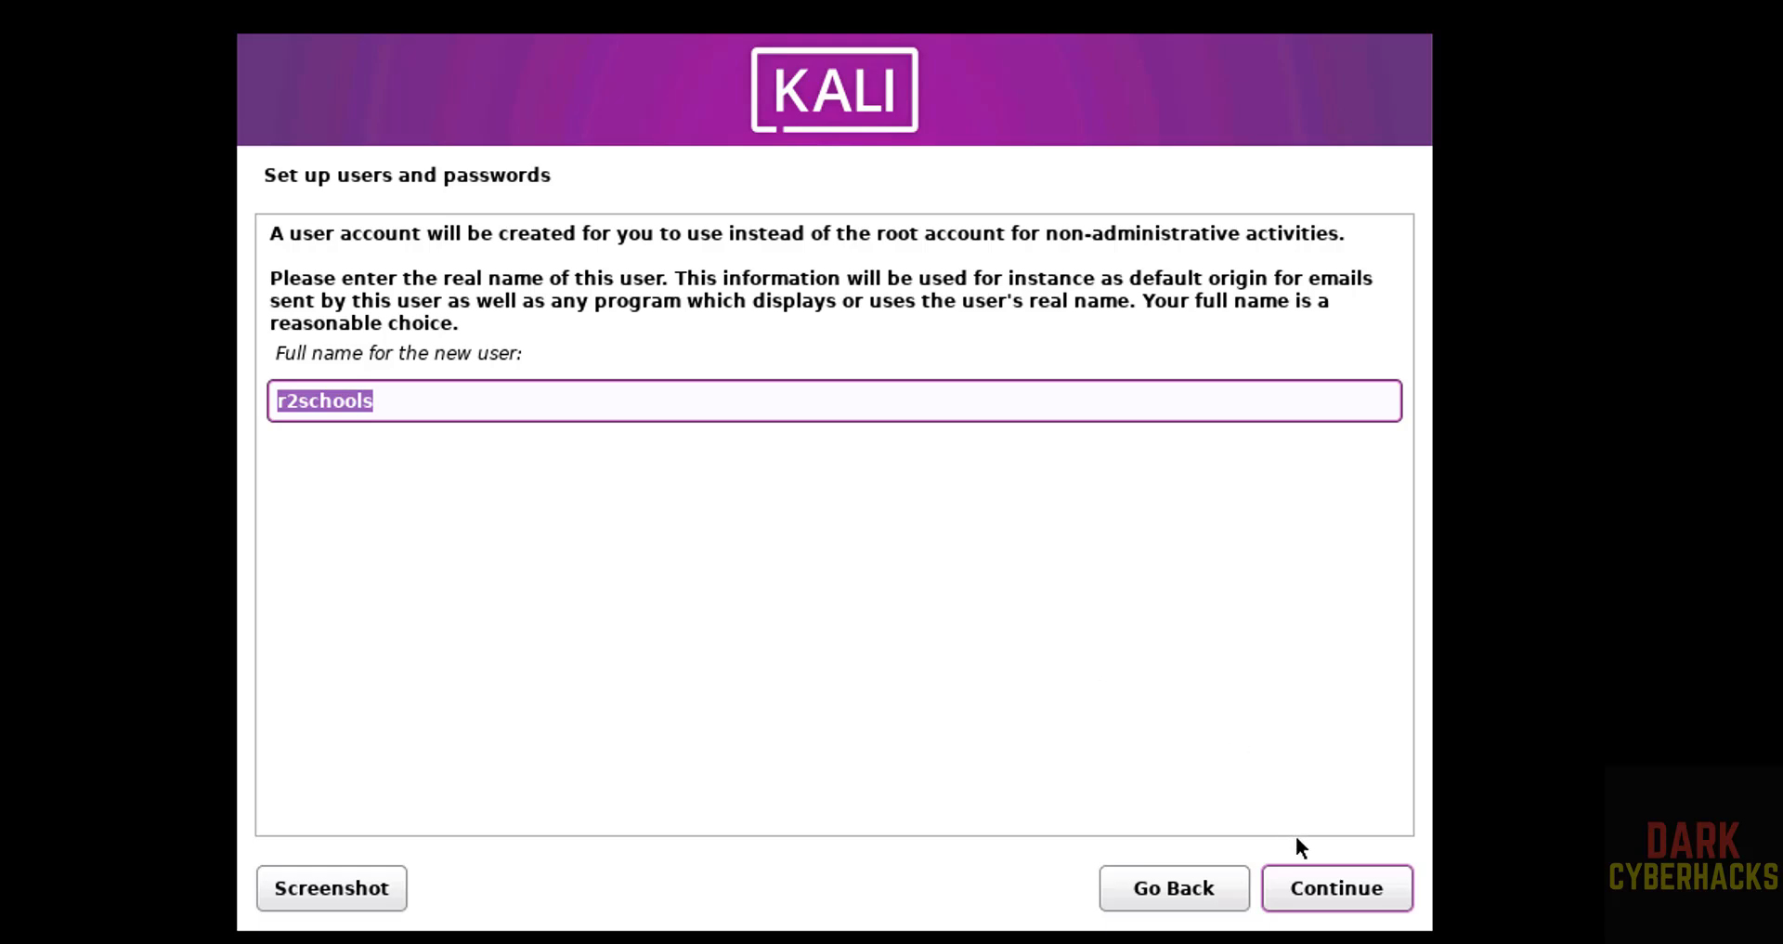
pyautogui.click(1318, 873)
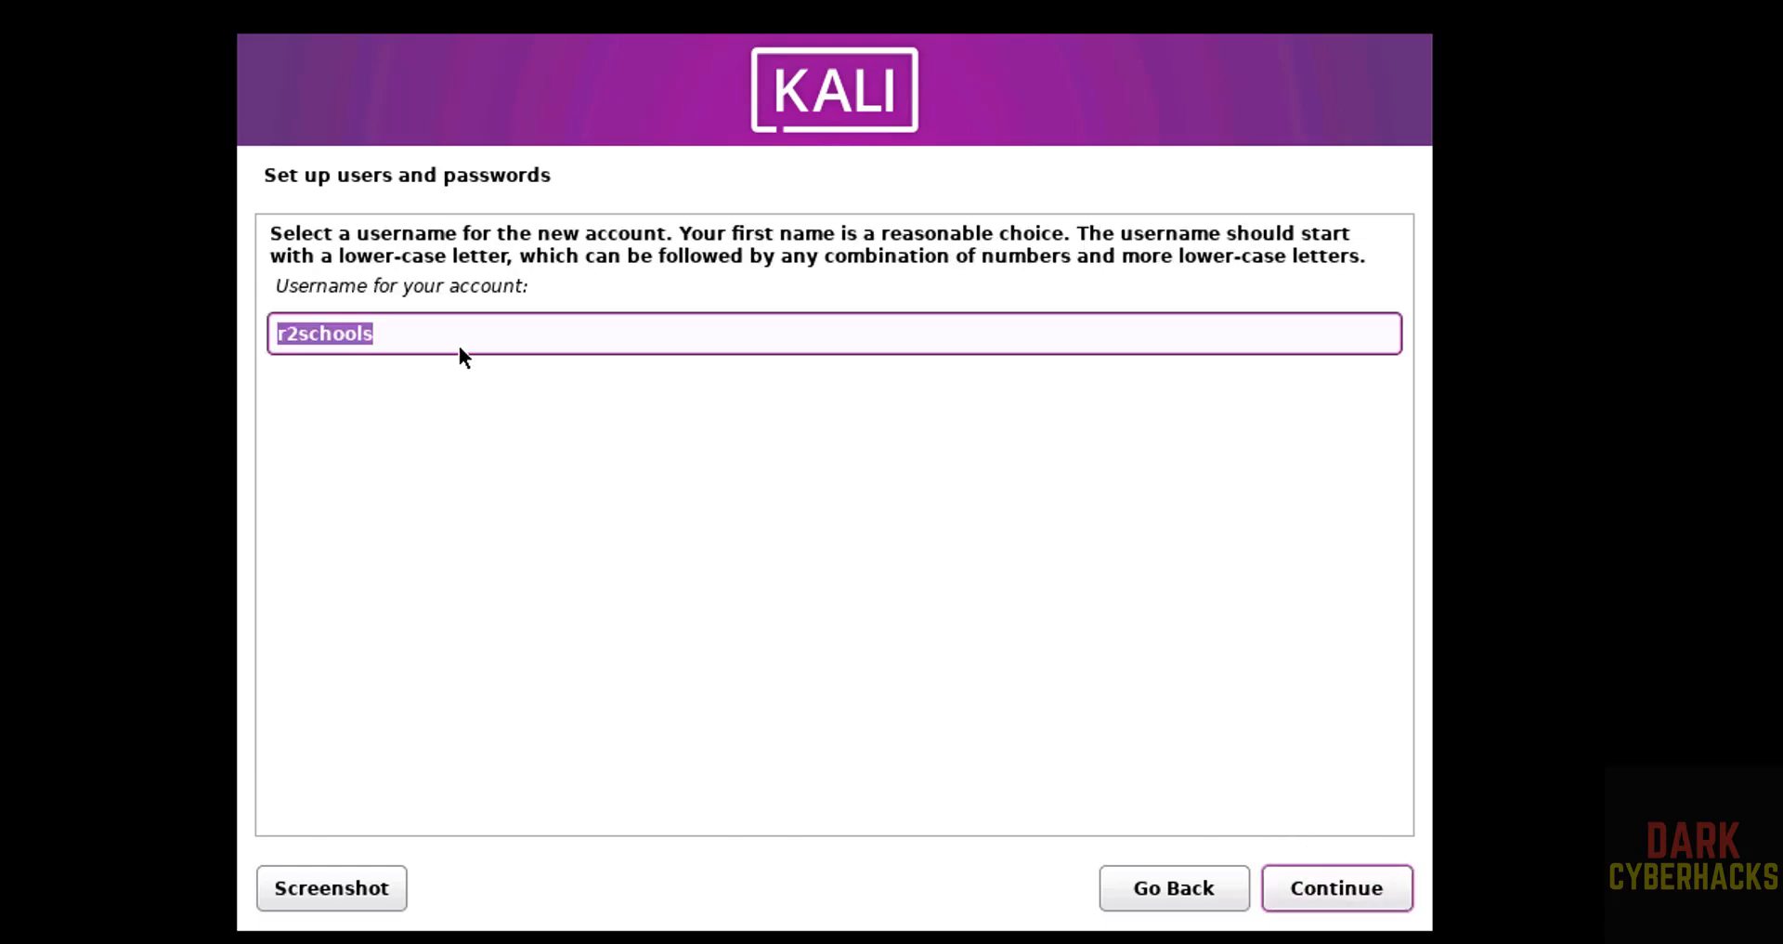
pyautogui.click(1312, 899)
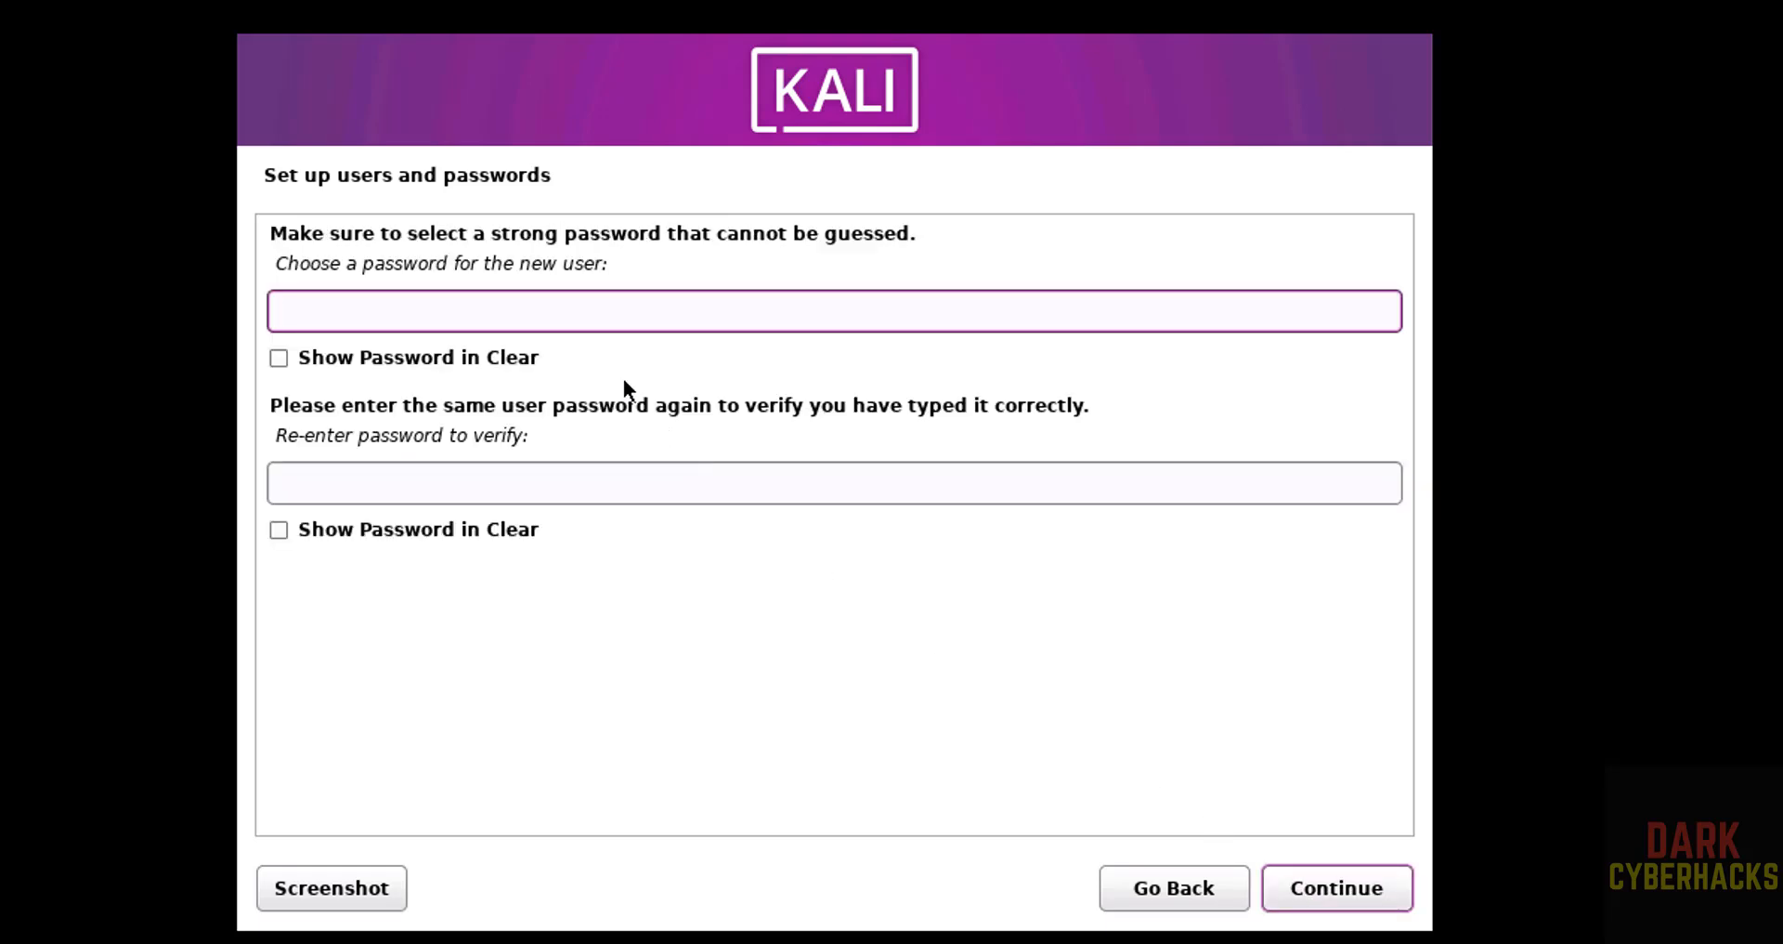
# - Enter the new user's password, re-enter it for verification and continue to the clock configuration
pyautogui.write('●●●●●●●●●')
pyautogui.press('Tab')
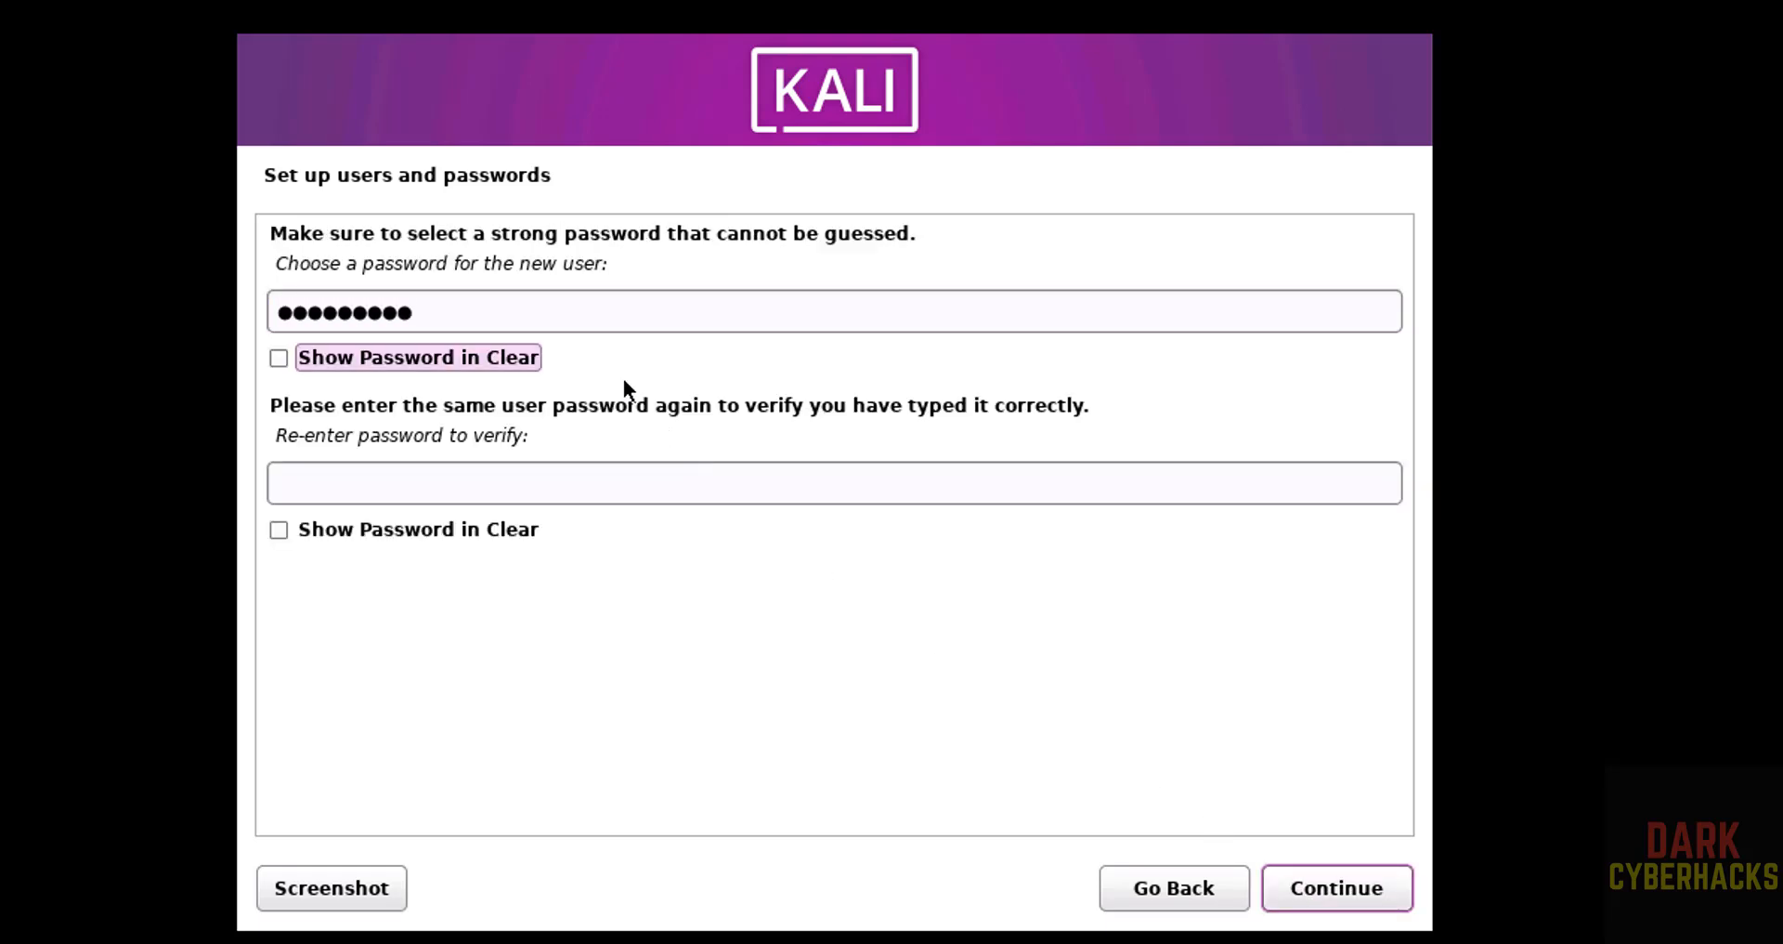
pyautogui.press('Tab')
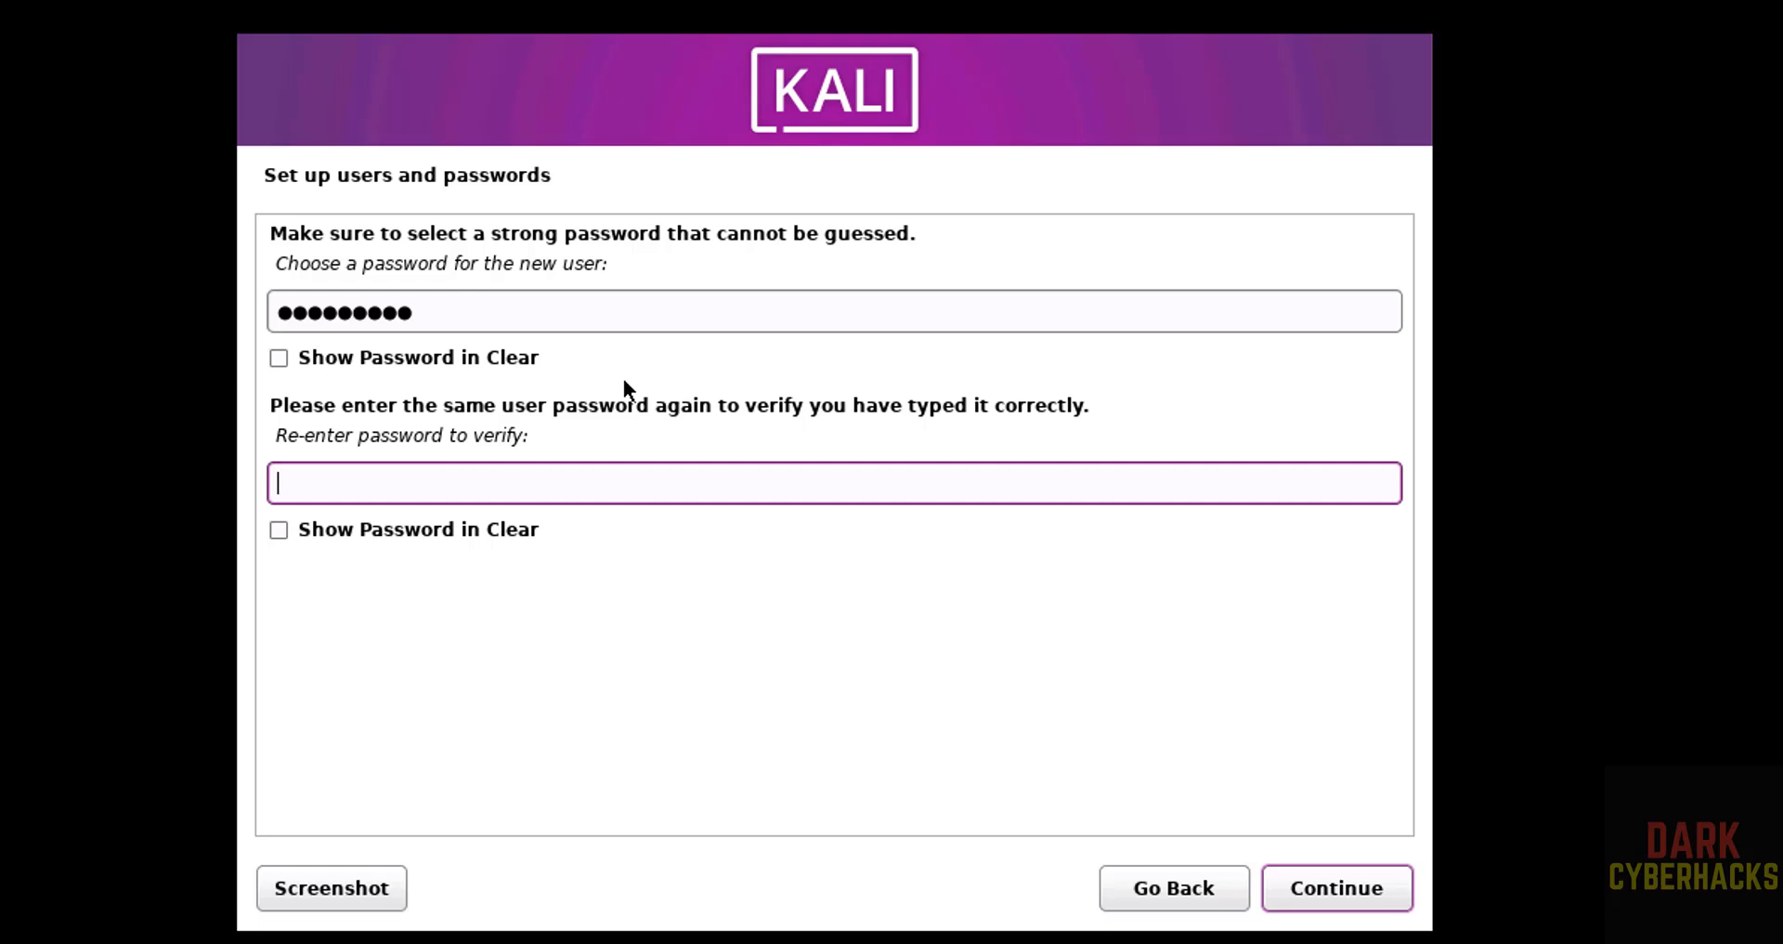
pyautogui.write('●●●●')
pyautogui.press('BackSpace')
pyautogui.press('BackSpace')
pyautogui.press('BackSpace')
pyautogui.press('BackSpace')
pyautogui.write('●●●●●●●●')
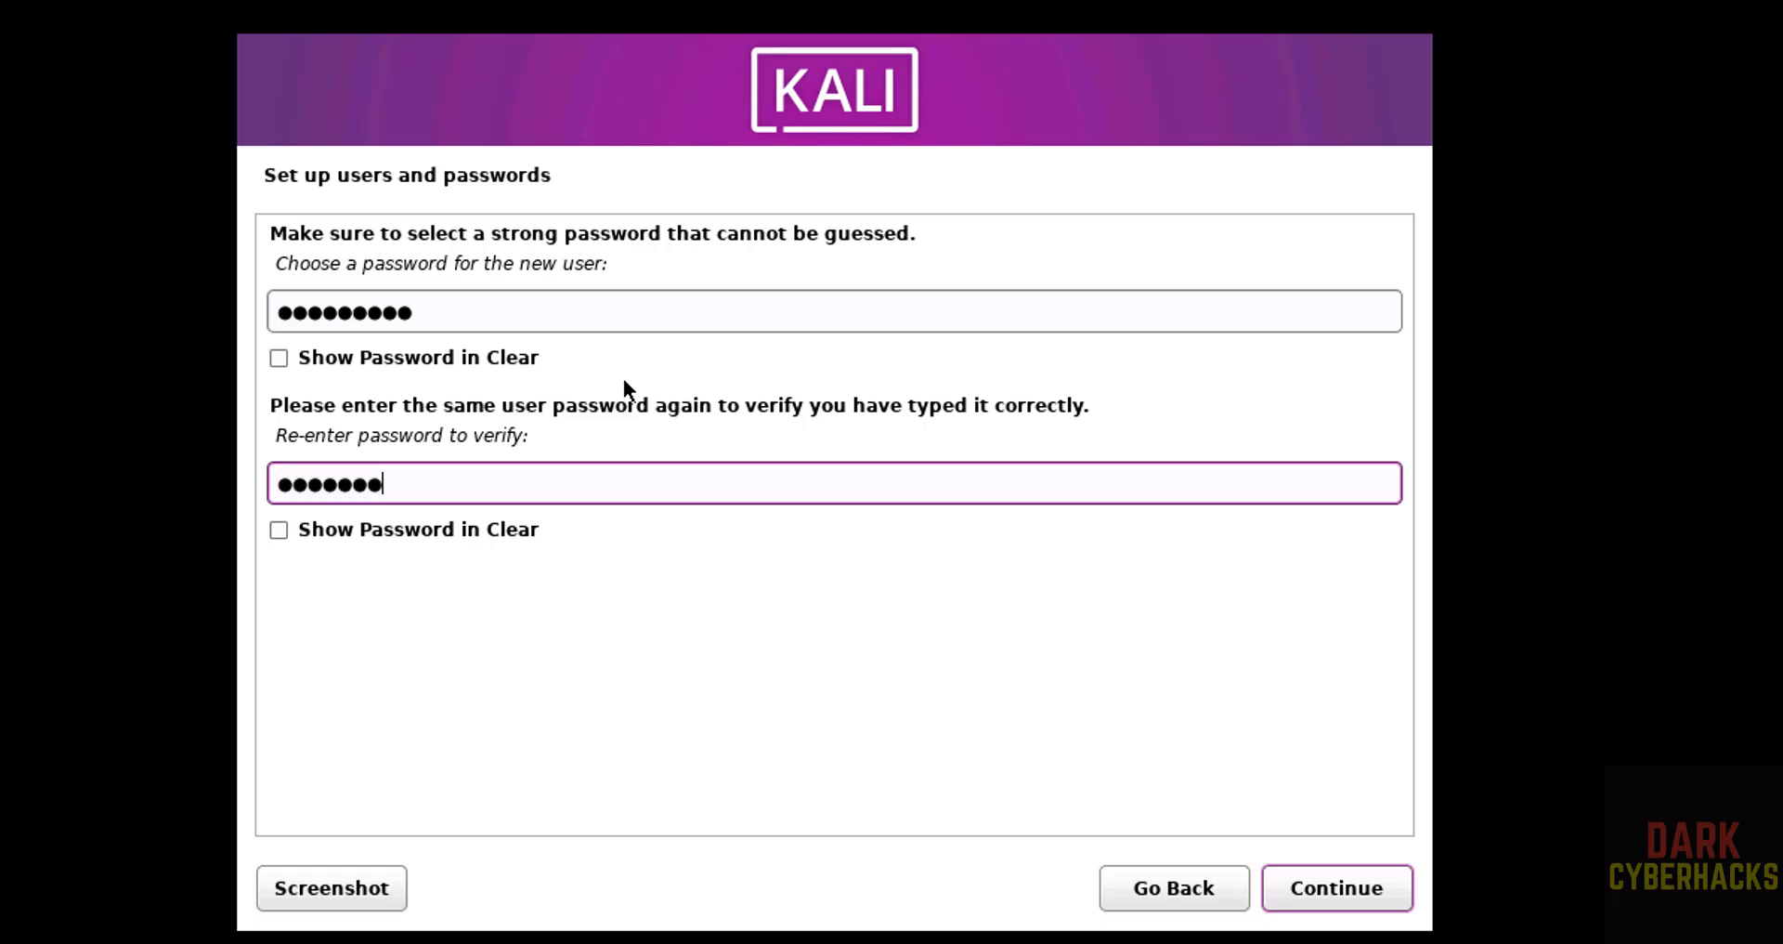
pyautogui.write('●●')
pyautogui.press('Tab')
pyautogui.press('Tab')
pyautogui.press('Tab')
pyautogui.press('Tab')
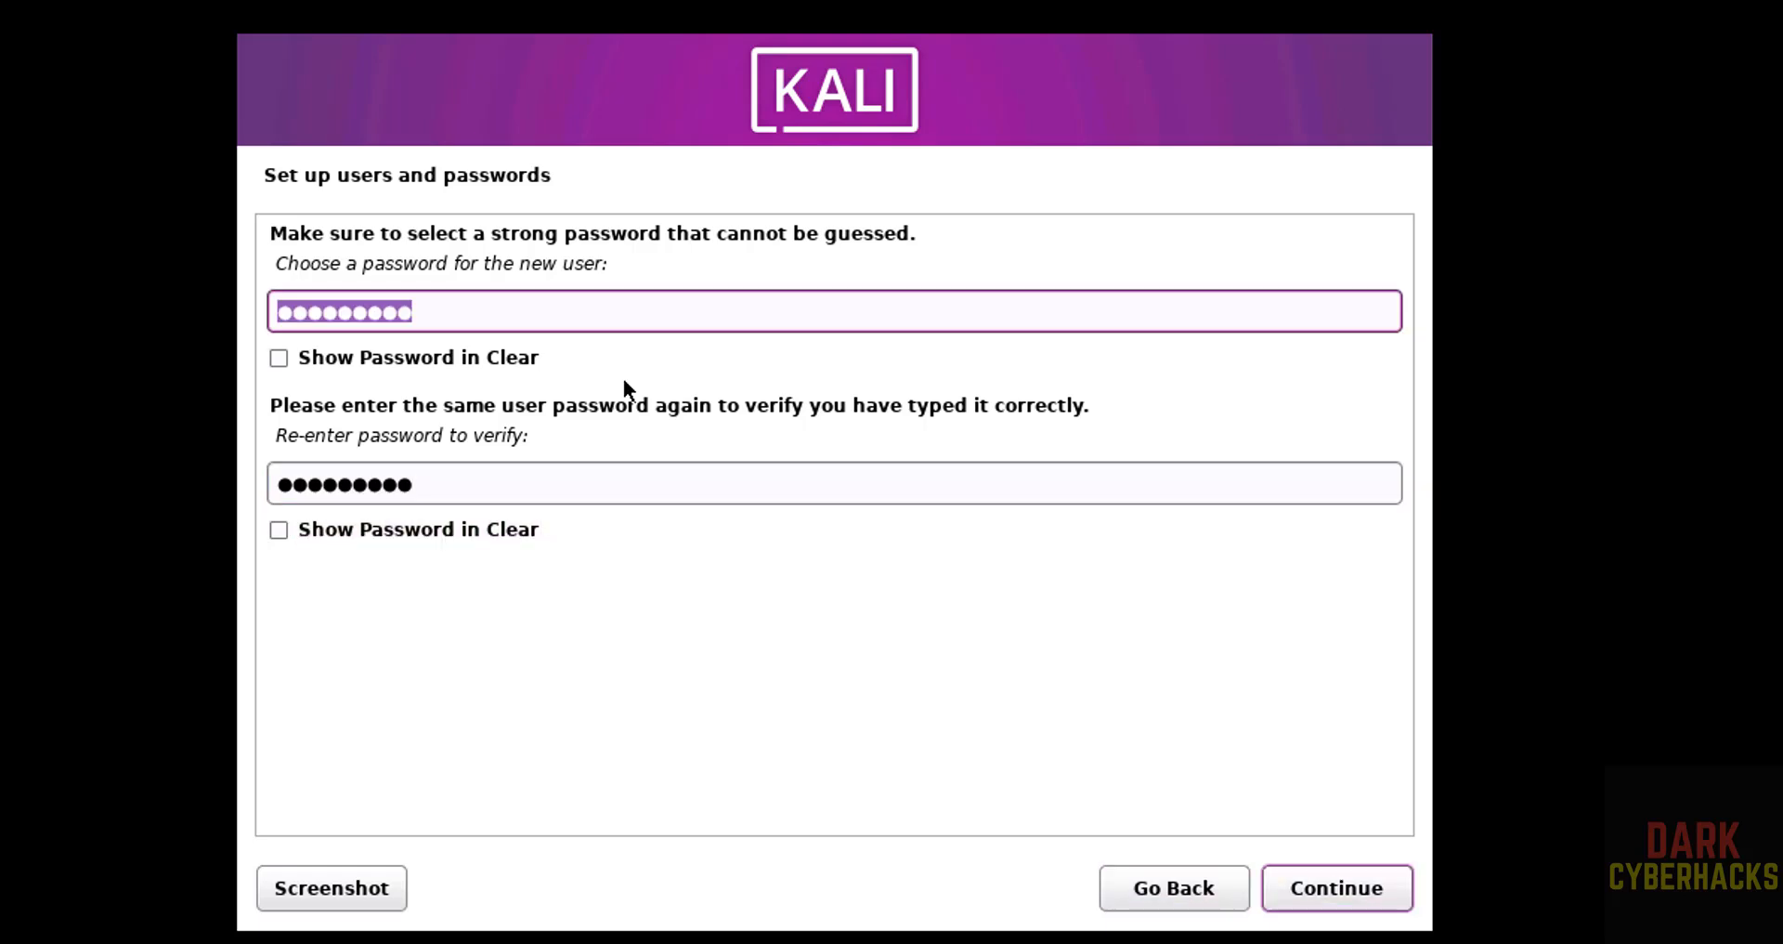
pyautogui.click(1322, 879)
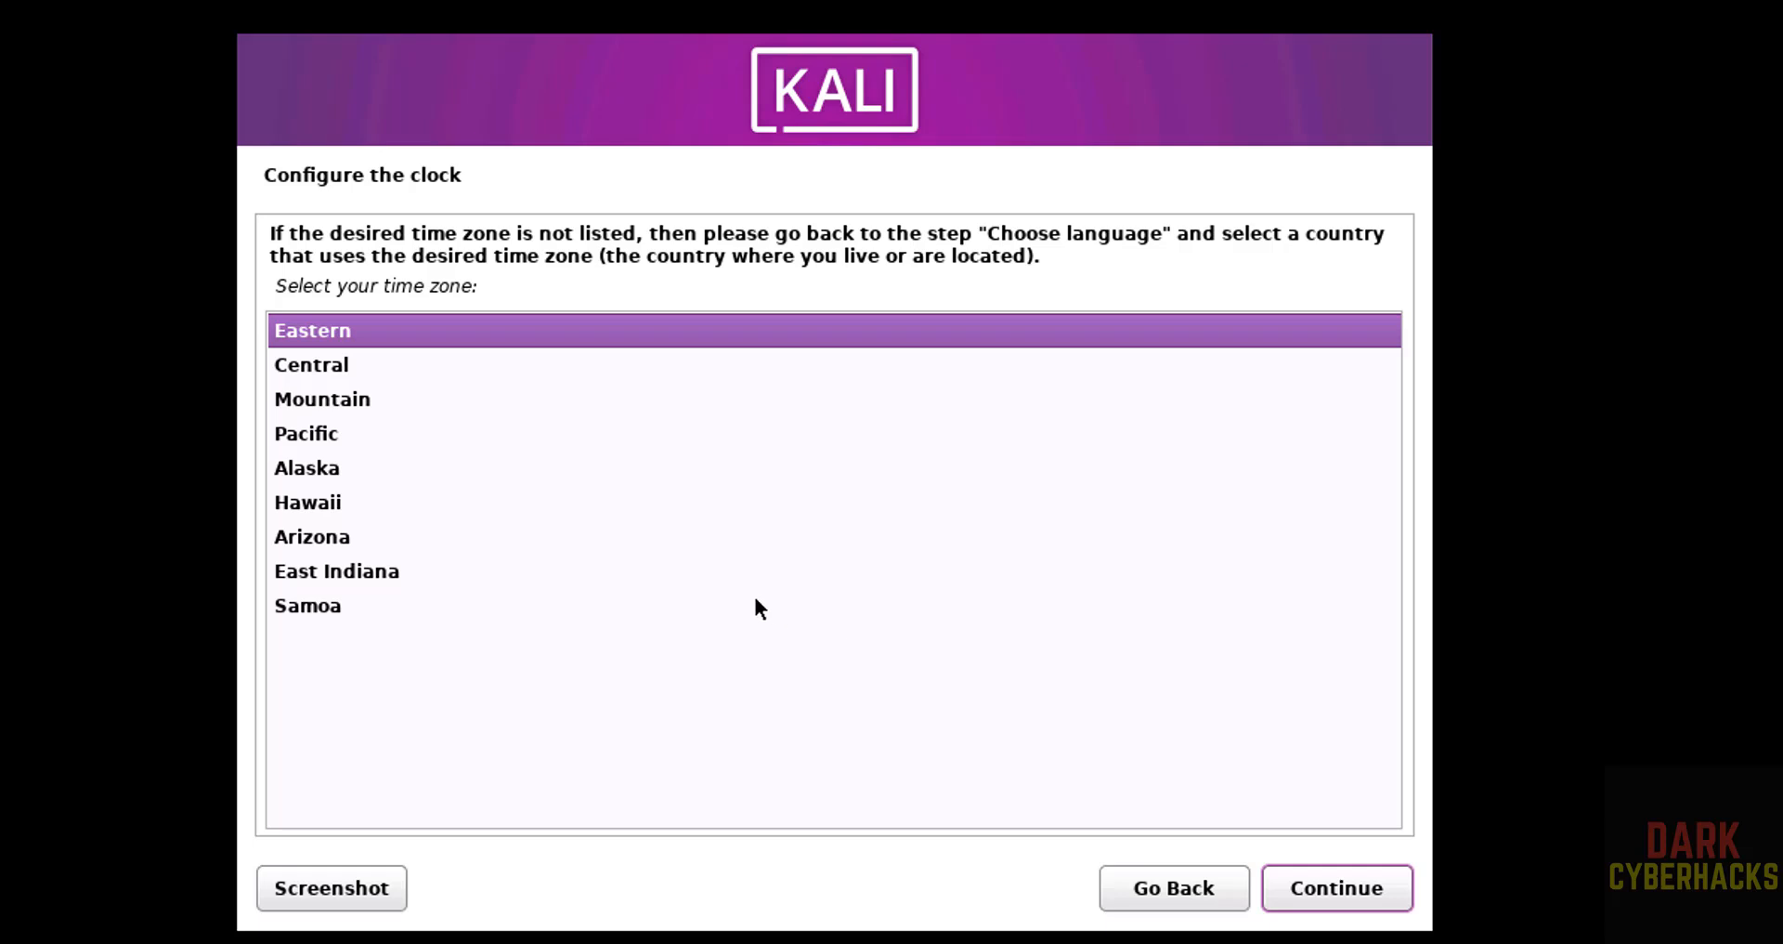
# - Accept the Eastern time zone and choose guided partitioning of the entire sda disk with all files in one partition
pyautogui.click(1325, 903)
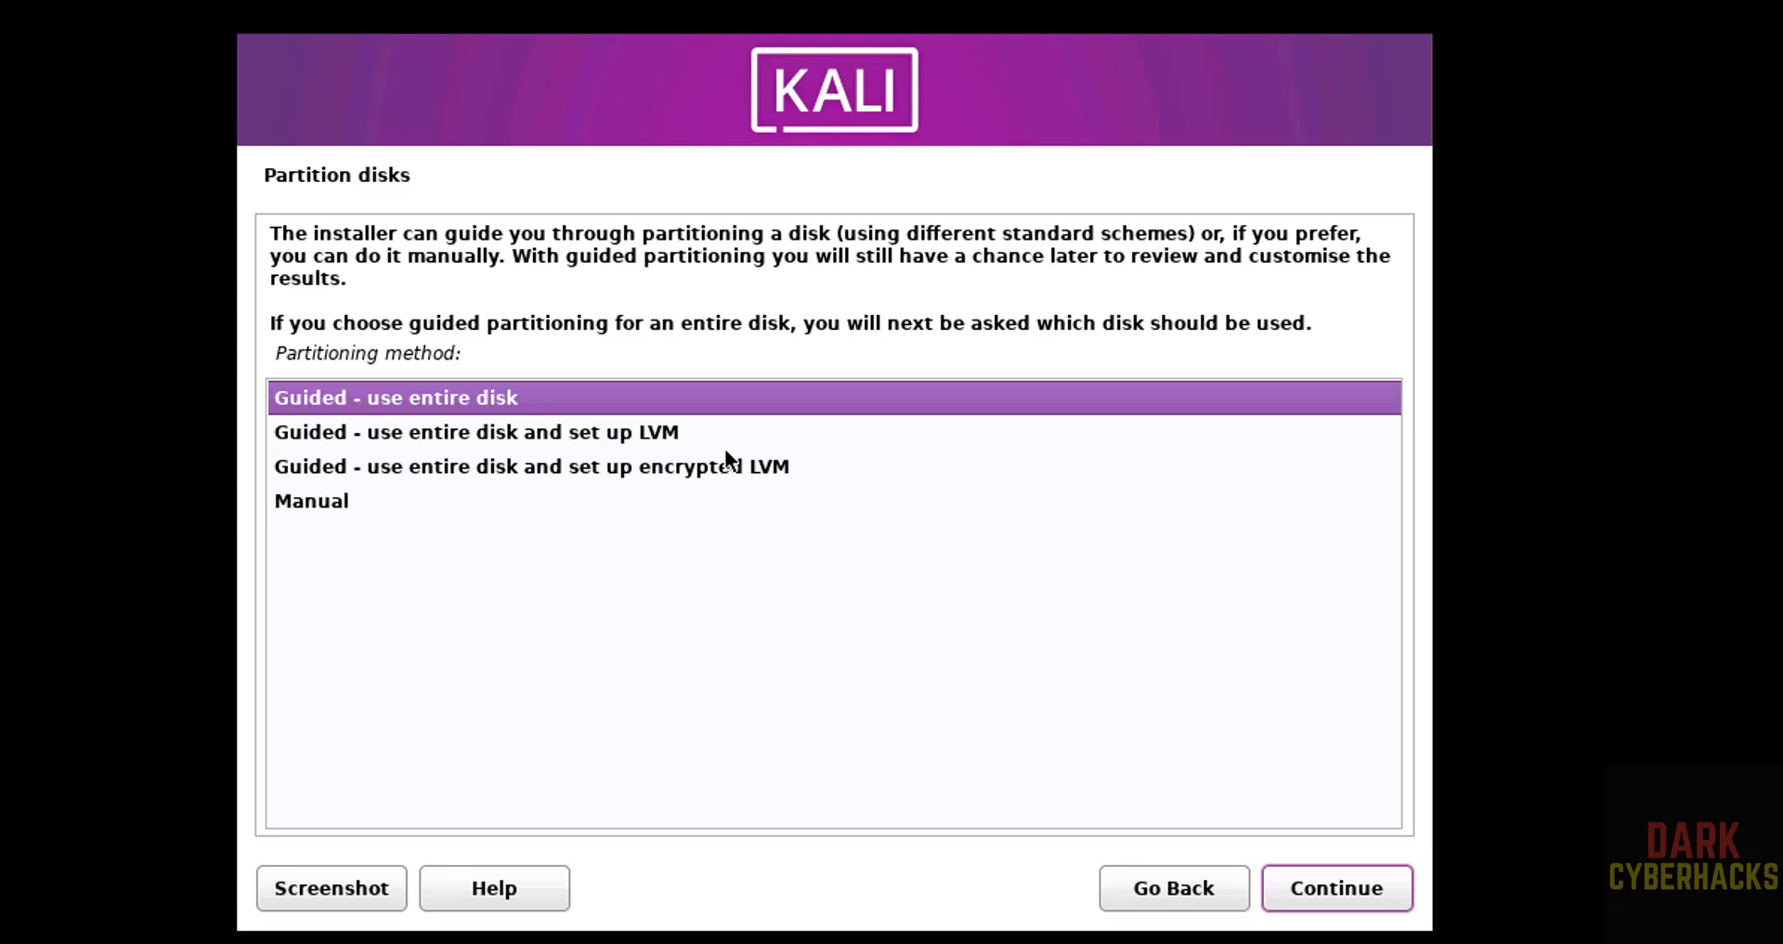
pyautogui.click(1358, 889)
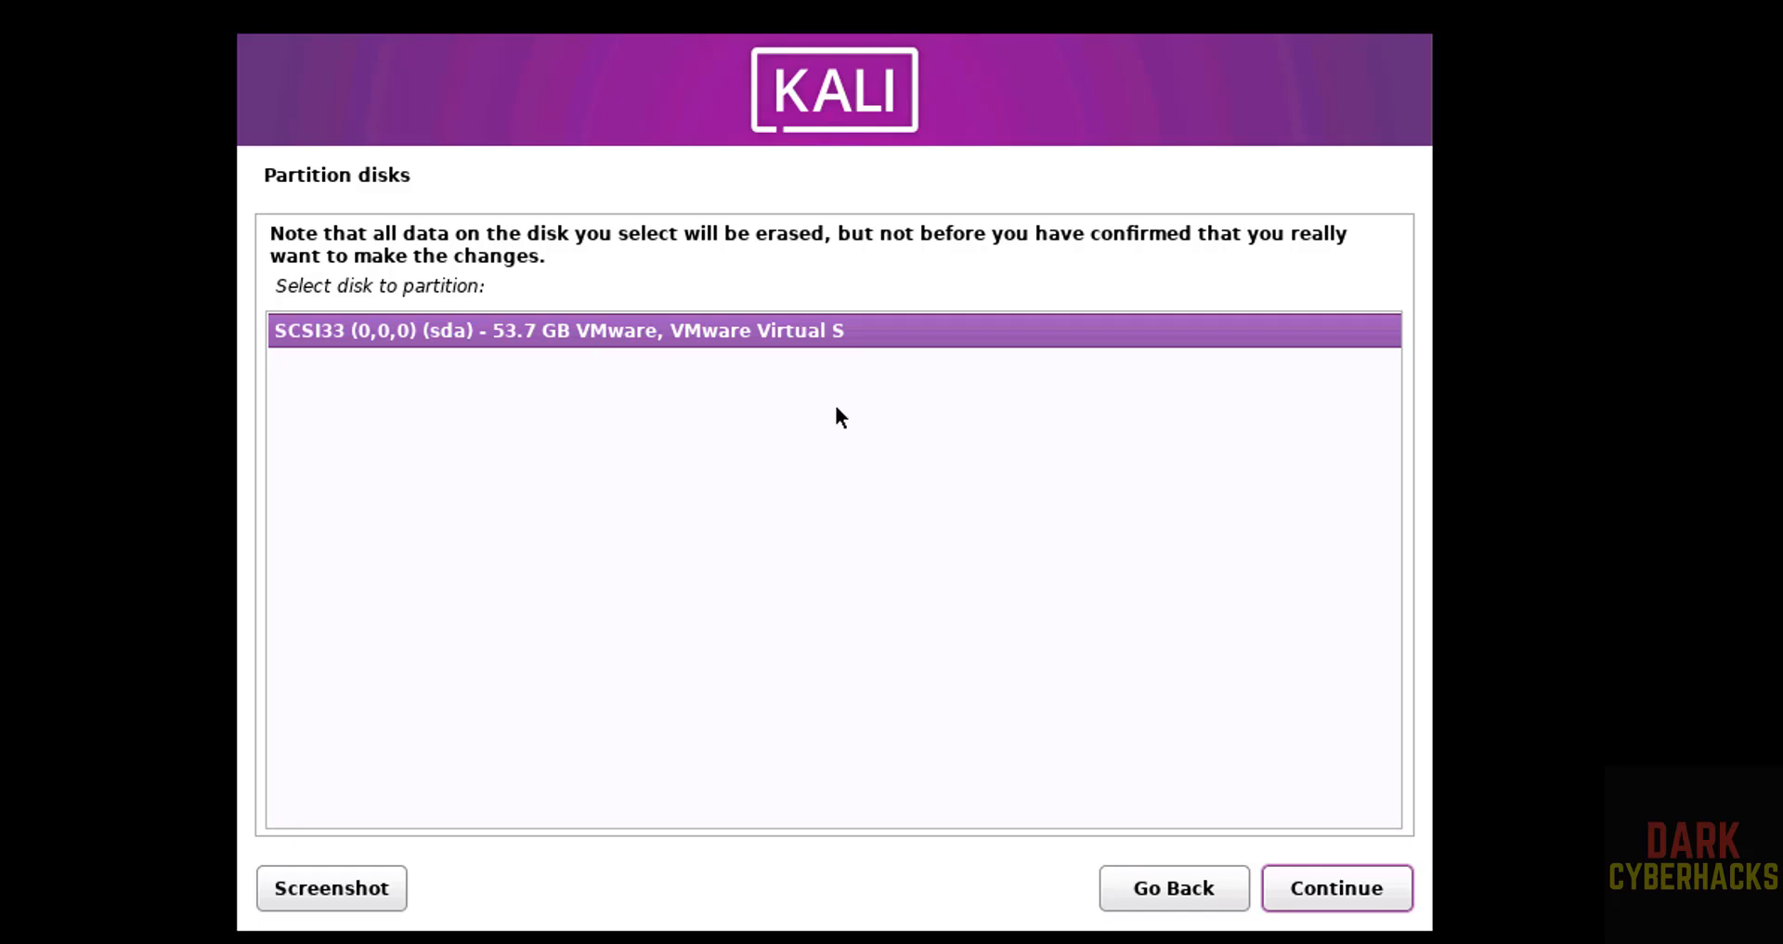
pyautogui.click(1313, 882)
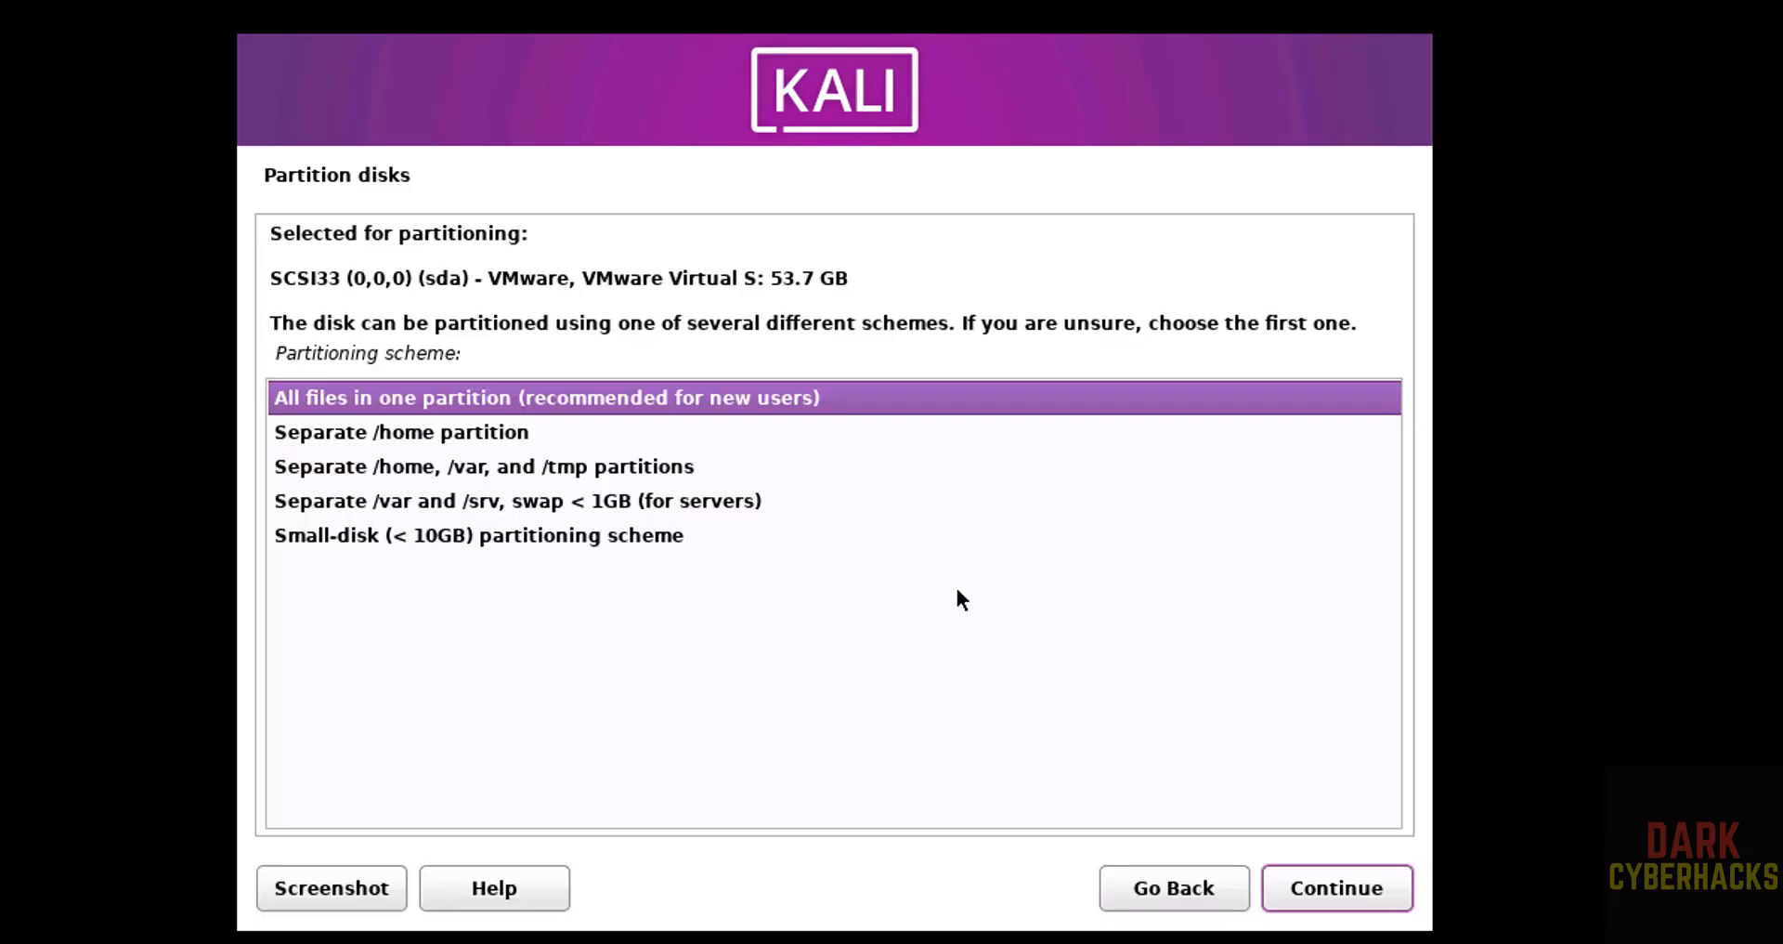
pyautogui.click(1302, 886)
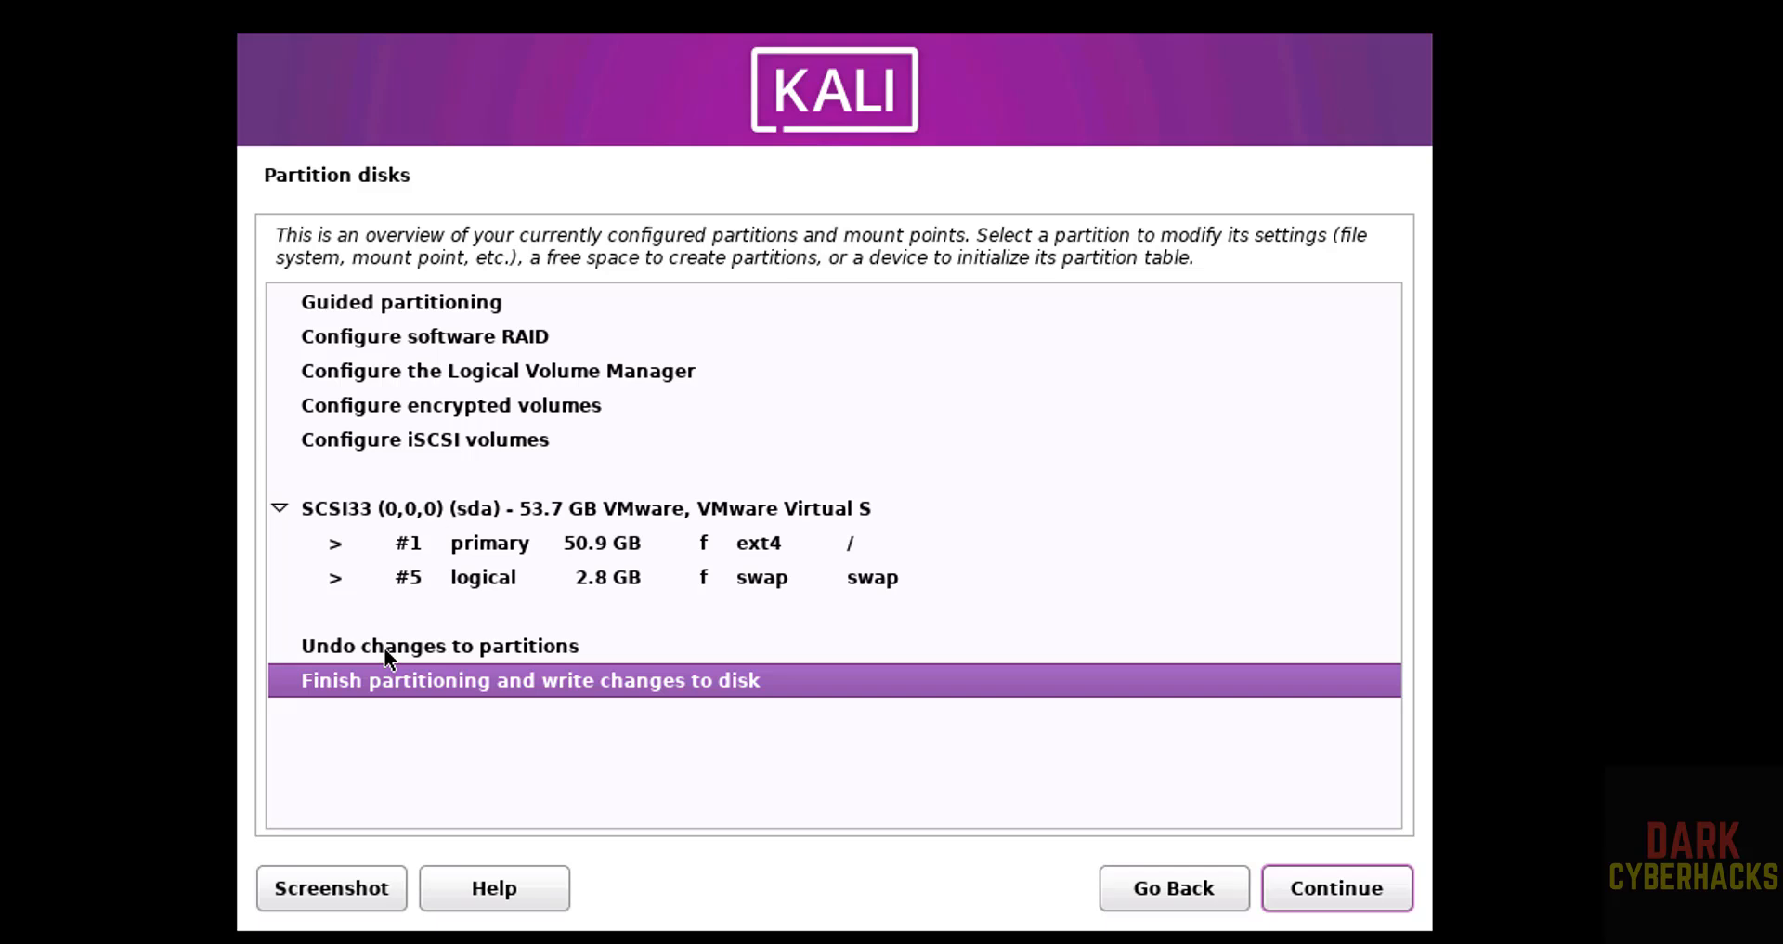
# - Finish partitioning and confirm with Yes that the changes are written to the disk
pyautogui.click(383, 646)
pyautogui.click(354, 685)
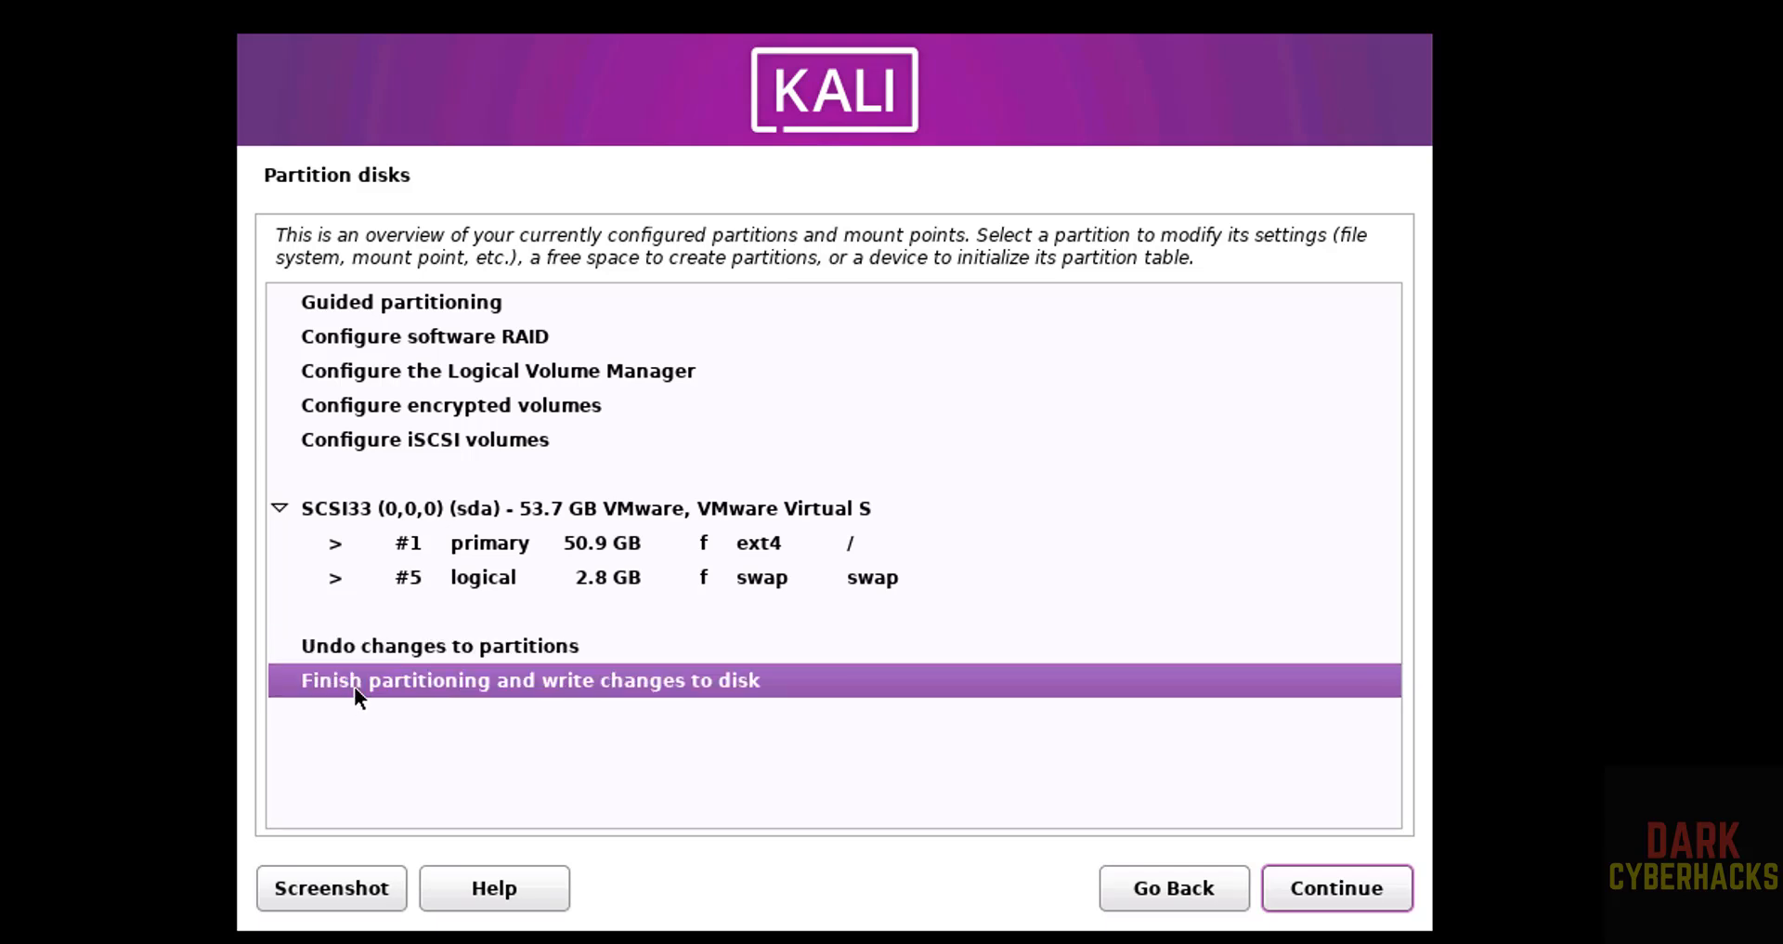
pyautogui.click(1356, 899)
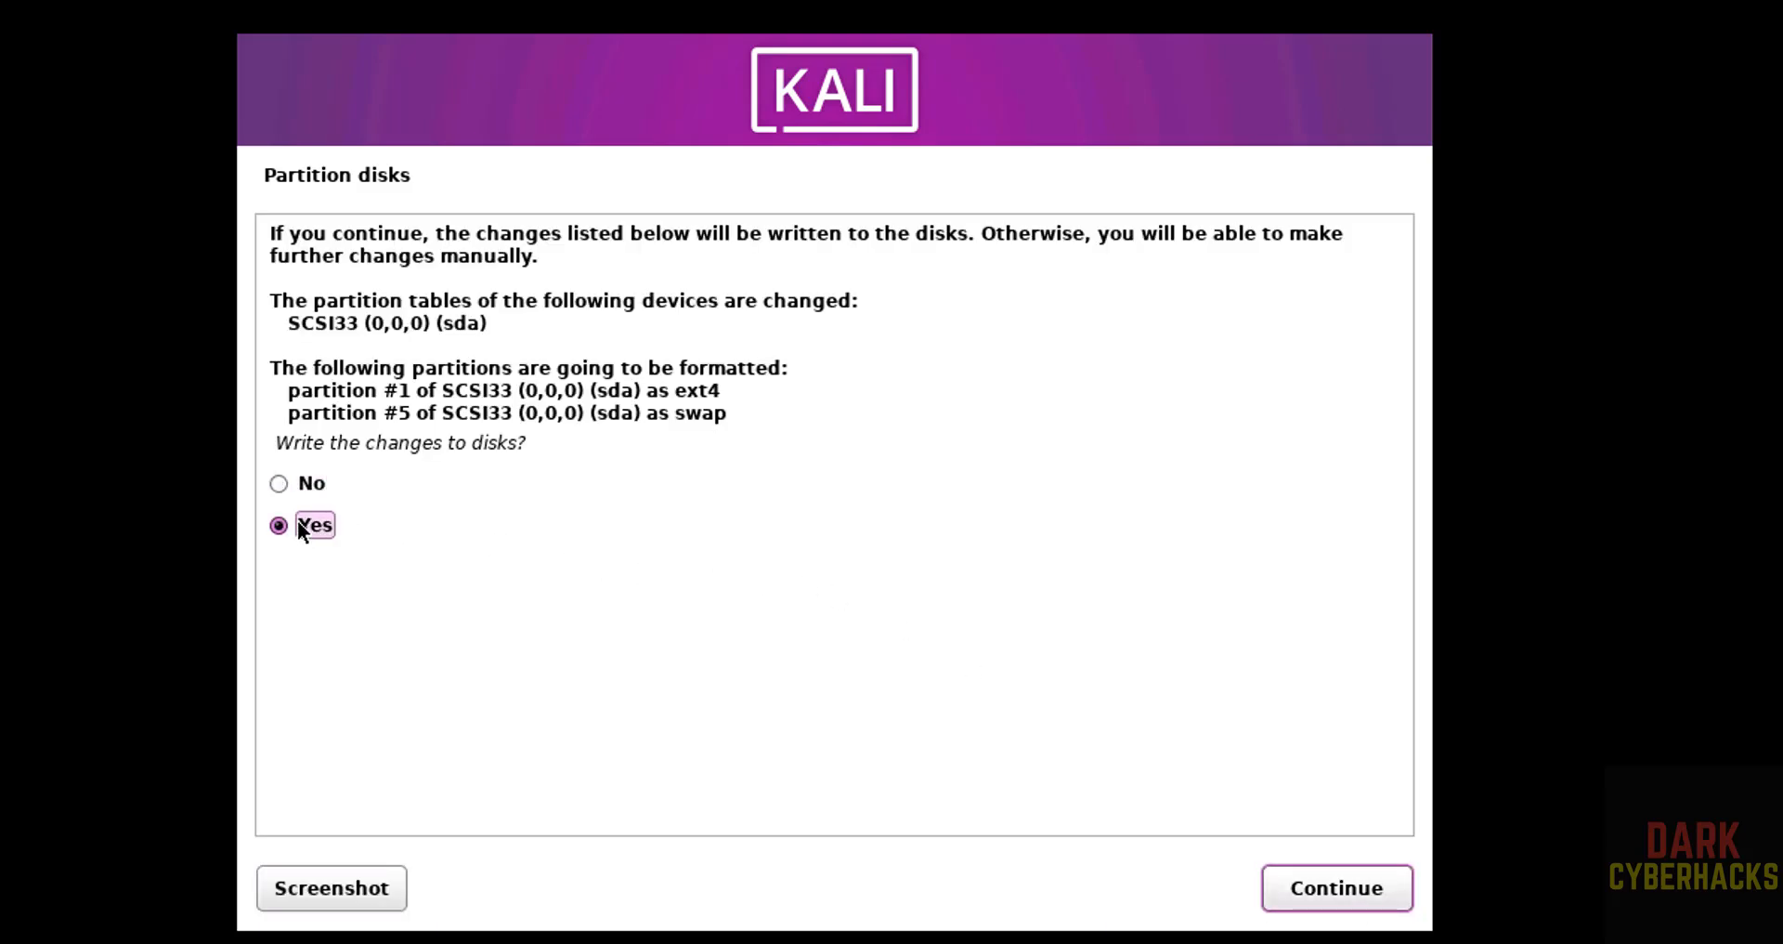
pyautogui.click(1353, 899)
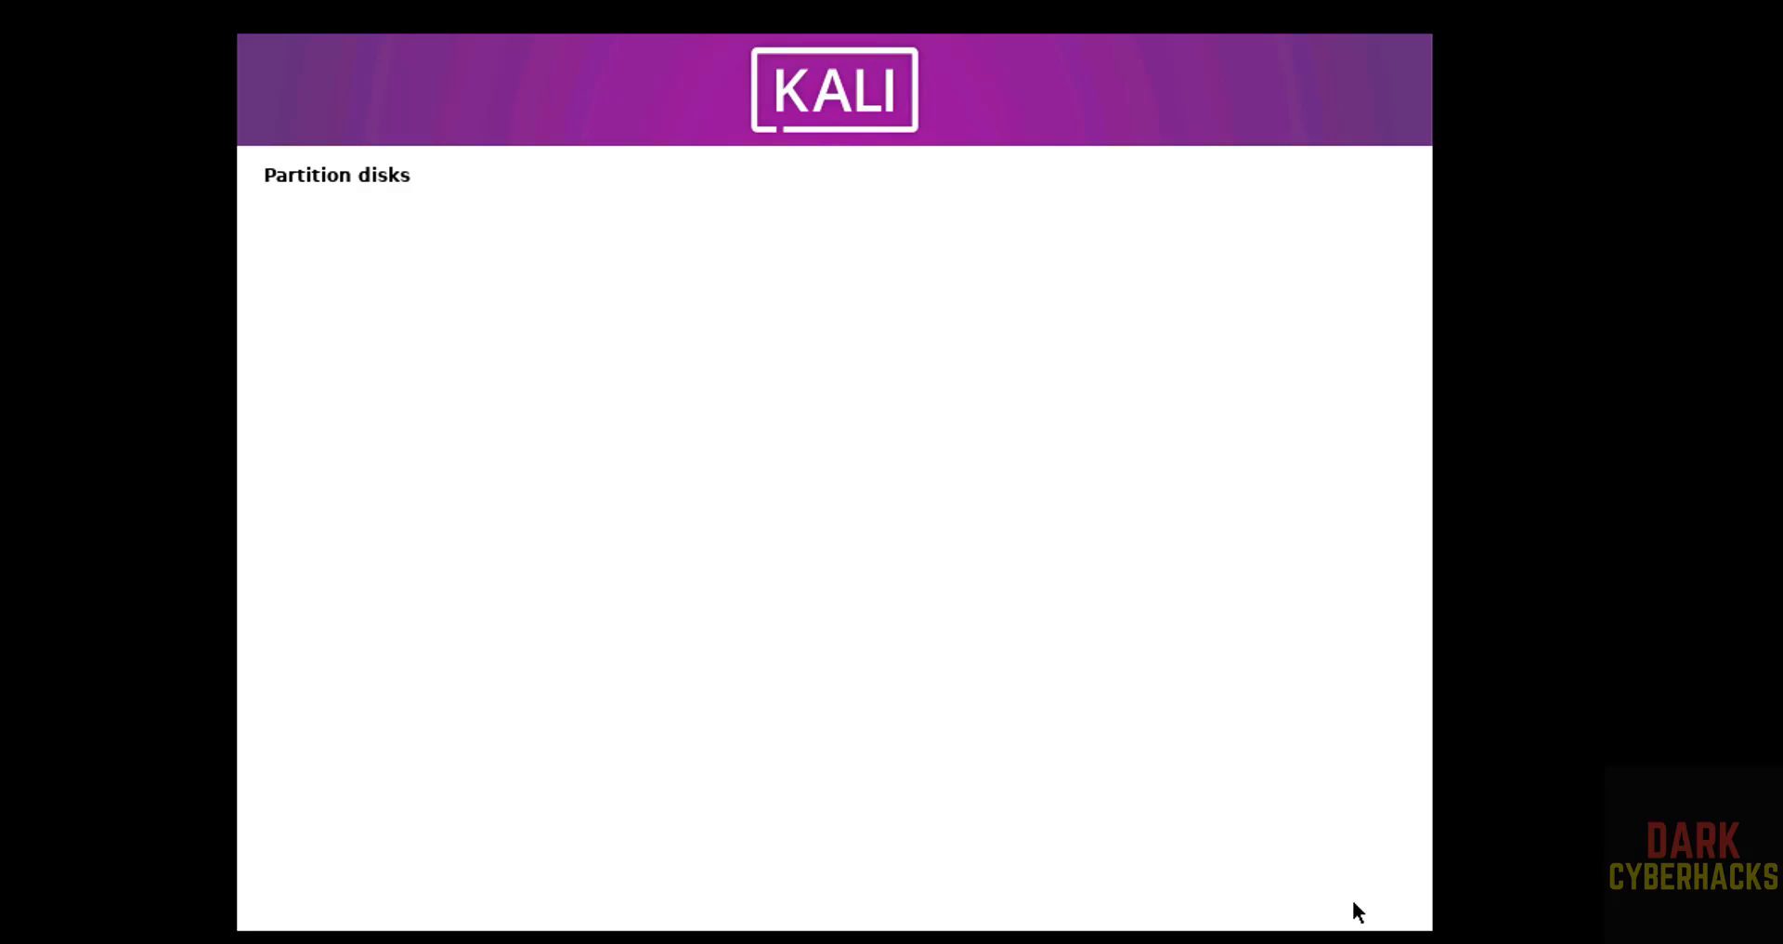